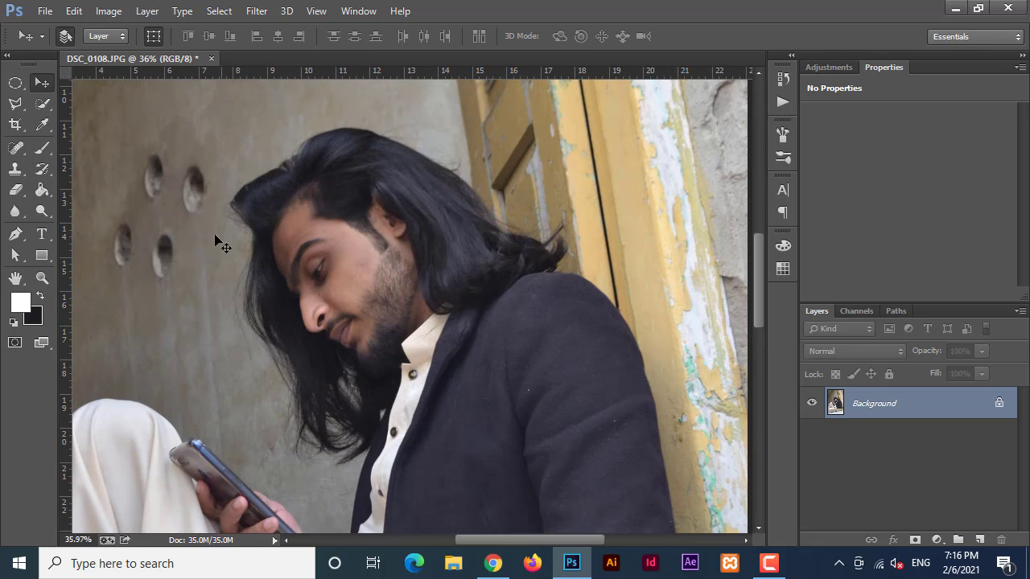
Step: Use the Quick Selection tool to select the man's head, hair, jacket and light clothing
{"action": "scroll", "coordinate": [306, 451], "scroll_direction": "down", "scroll_amount": 5}
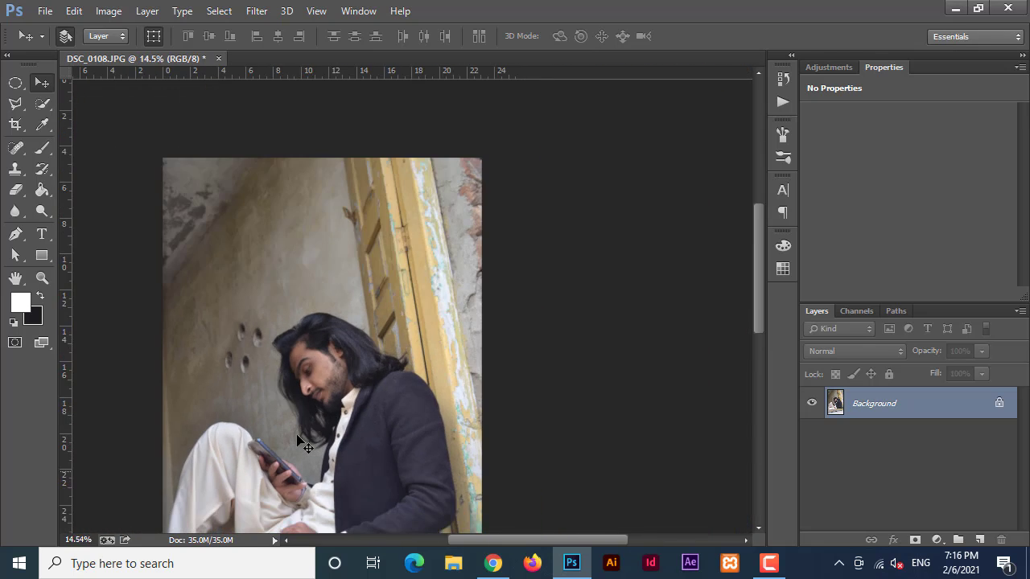
{"action": "scroll", "coordinate": [314, 433], "scroll_direction": "up", "scroll_amount": 1}
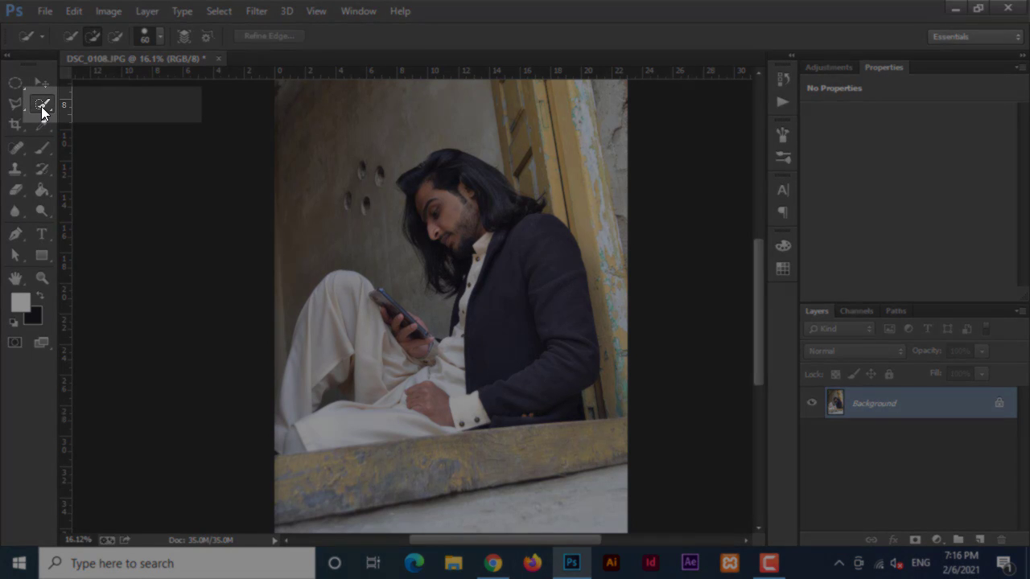
{"action": "right_click", "coordinate": [41, 106]}
{"action": "left_click", "coordinate": [98, 103]}
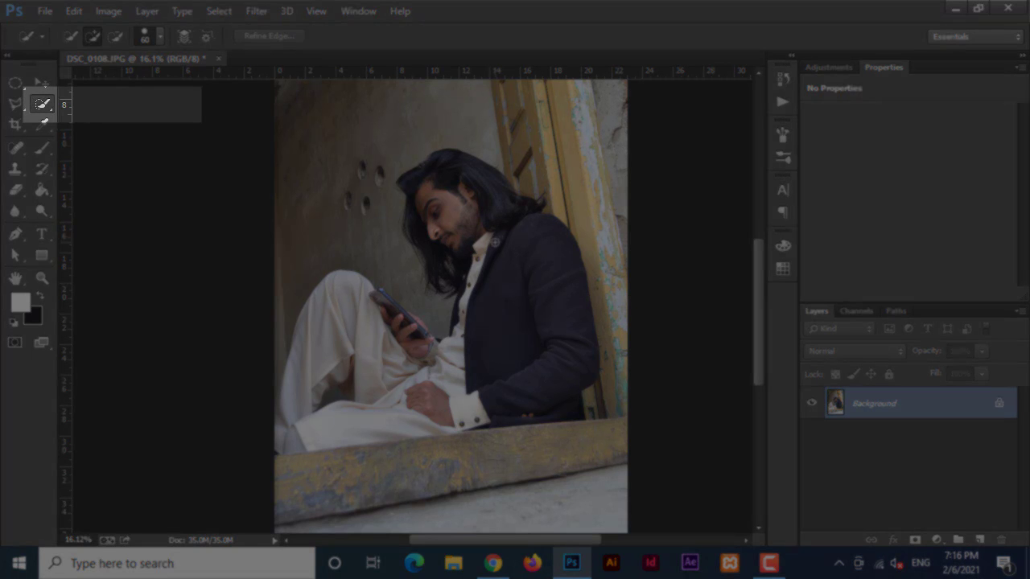
{"action": "mouse_move", "coordinate": [452, 217]}
{"action": "left_mouse_down"}
{"action": "mouse_move", "coordinate": [433, 193]}
{"action": "mouse_move", "coordinate": [417, 211]}
{"action": "left_mouse_up"}
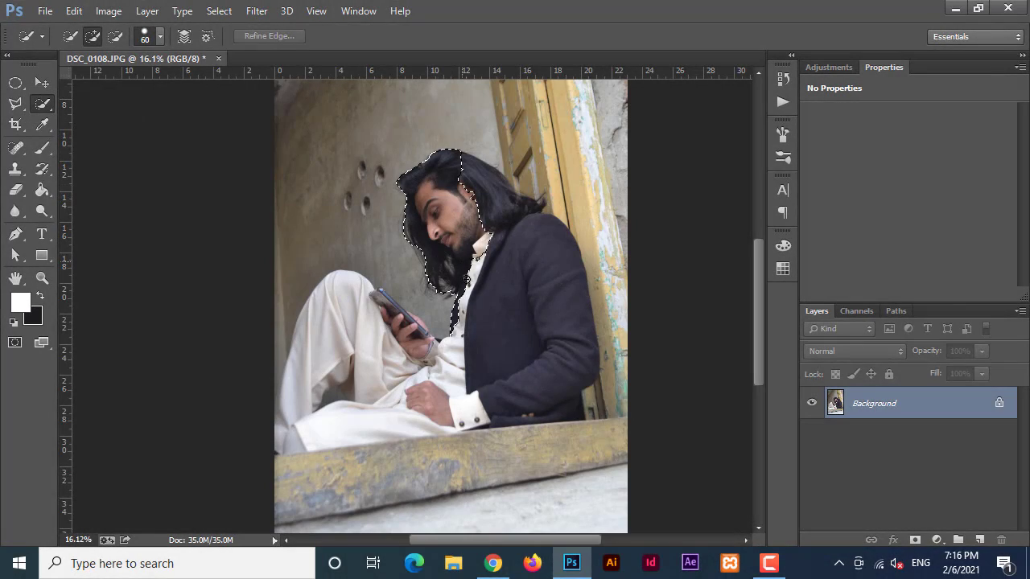
{"action": "left_click_drag", "start_coordinate": [484, 218], "coordinate": [494, 199]}
{"action": "mouse_move", "coordinate": [538, 255]}
{"action": "left_mouse_down"}
{"action": "mouse_move", "coordinate": [333, 422]}
{"action": "mouse_move", "coordinate": [363, 329]}
{"action": "mouse_move", "coordinate": [427, 340]}
{"action": "left_mouse_up"}
Step: Extend the selection over the raised knee, the phone and the hand holding it
{"action": "scroll", "coordinate": [411, 405], "scroll_direction": "up", "scroll_amount": 2}
{"action": "mouse_move", "coordinate": [104, 345]}
{"action": "left_mouse_down"}
{"action": "mouse_move", "coordinate": [89, 402]}
{"action": "mouse_move", "coordinate": [121, 377]}
{"action": "left_mouse_up"}
{"action": "scroll", "coordinate": [332, 341], "scroll_direction": "up", "scroll_amount": 3}
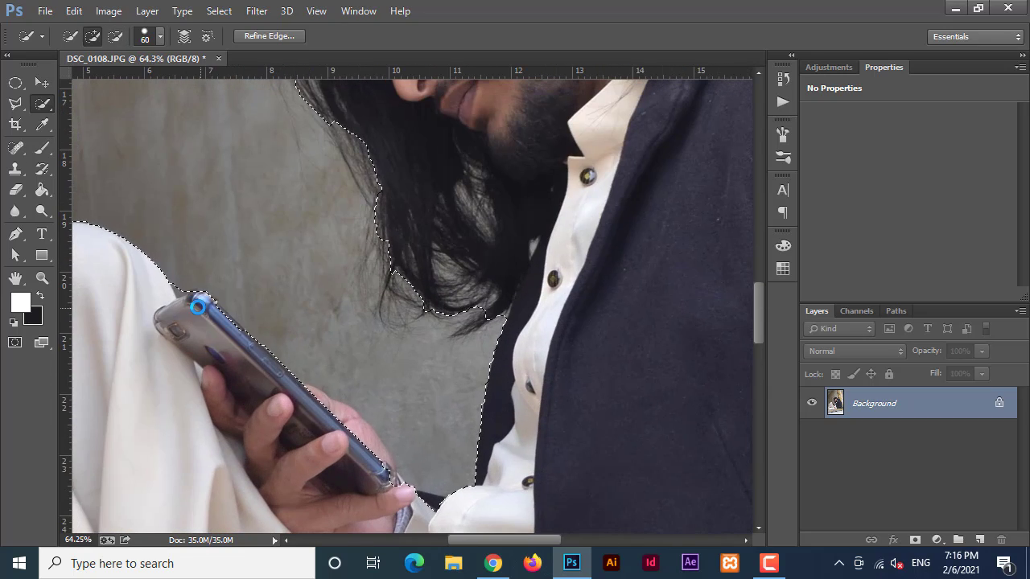
{"action": "mouse_move", "coordinate": [234, 343]}
{"action": "left_mouse_down"}
{"action": "mouse_move", "coordinate": [366, 464]}
{"action": "mouse_move", "coordinate": [443, 511]}
{"action": "mouse_move", "coordinate": [407, 489]}
{"action": "left_mouse_up"}
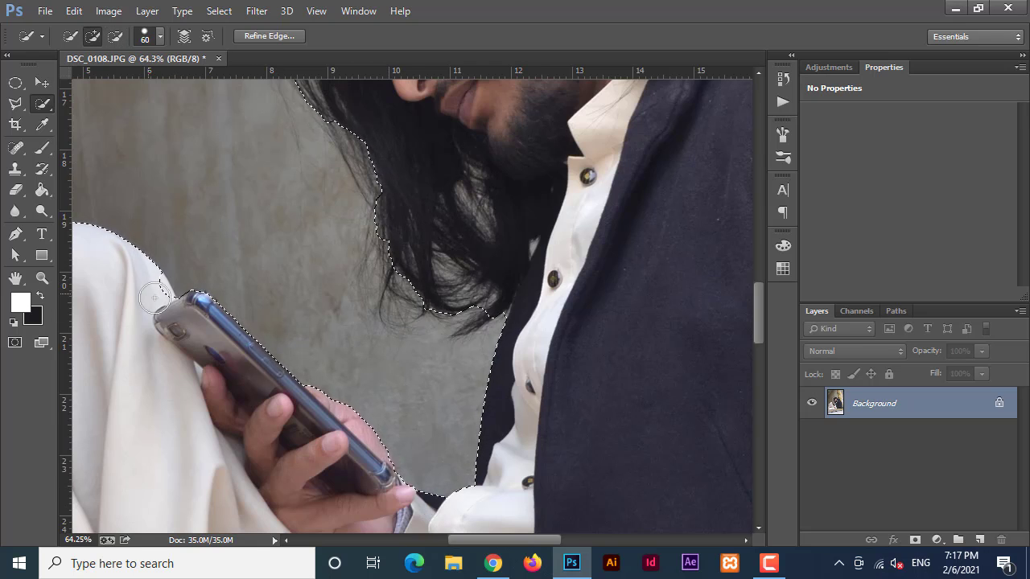
Step: With the selection brush reduced to 15, add the loose hair tips beside the collar and exclude the gaps inside the hair
{"action": "scroll", "coordinate": [307, 387], "scroll_direction": "up", "scroll_amount": 3}
{"action": "key", "text": "bracketleft"}
{"action": "key", "text": "bracketleft"}
{"action": "key", "text": "bracketleft"}
{"action": "key", "text": "bracketleft"}
{"action": "key", "text": "bracketleft"}
{"action": "key", "text": "bracketleft"}
{"action": "key", "text": "bracketleft"}
{"action": "key", "text": "bracketleft"}
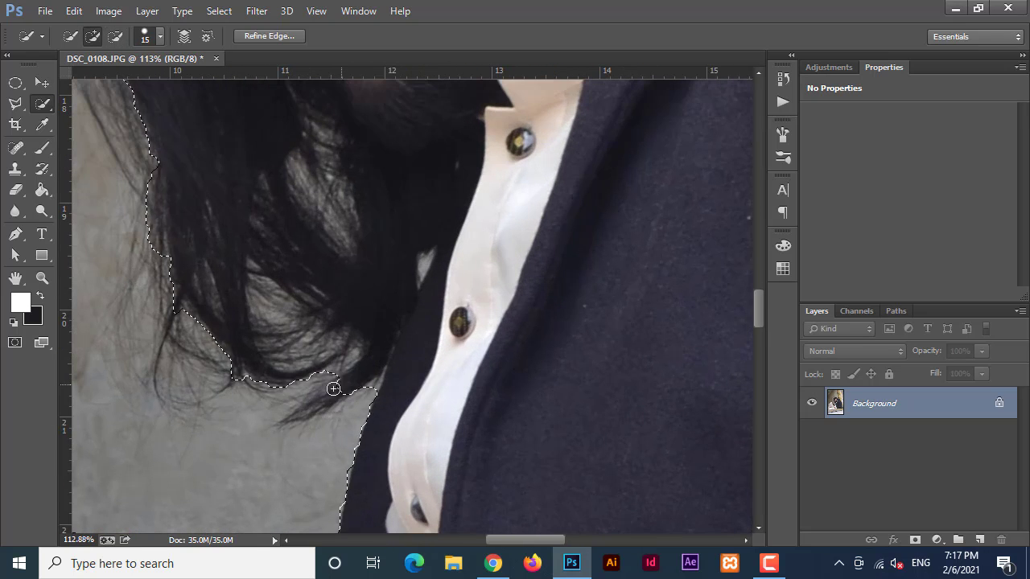
{"action": "left_click_drag", "start_coordinate": [333, 389], "coordinate": [310, 408]}
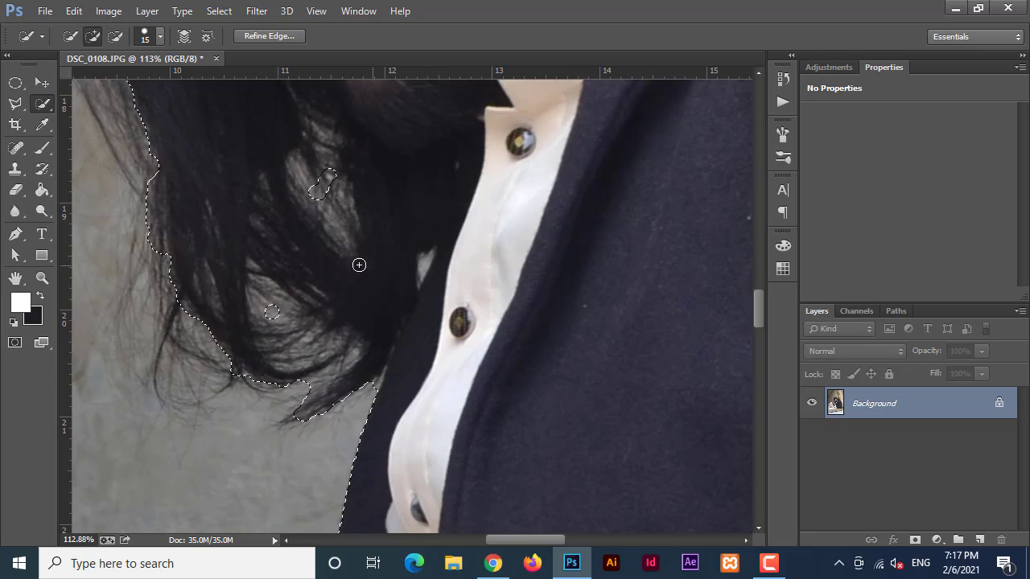
Step: Subtract the background gap between the folded legs from the selection
{"action": "scroll", "coordinate": [346, 283], "scroll_direction": "down", "scroll_amount": 3}
{"action": "mouse_move", "coordinate": [468, 339]}
{"action": "left_mouse_down"}
{"action": "mouse_move", "coordinate": [494, 333]}
{"action": "mouse_move", "coordinate": [716, 125]}
{"action": "left_mouse_up"}
{"action": "scroll", "coordinate": [295, 359], "scroll_direction": "up", "scroll_amount": 3}
{"action": "left_click_drag", "start_coordinate": [295, 359], "coordinate": [346, 354]}
{"action": "left_click_drag", "start_coordinate": [406, 338], "coordinate": [430, 374]}
{"action": "mouse_move", "coordinate": [310, 354]}
{"action": "left_mouse_down"}
{"action": "mouse_move", "coordinate": [377, 364]}
{"action": "mouse_move", "coordinate": [333, 299]}
{"action": "mouse_move", "coordinate": [260, 335]}
{"action": "mouse_move", "coordinate": [246, 420]}
{"action": "mouse_move", "coordinate": [384, 369]}
{"action": "left_mouse_up"}
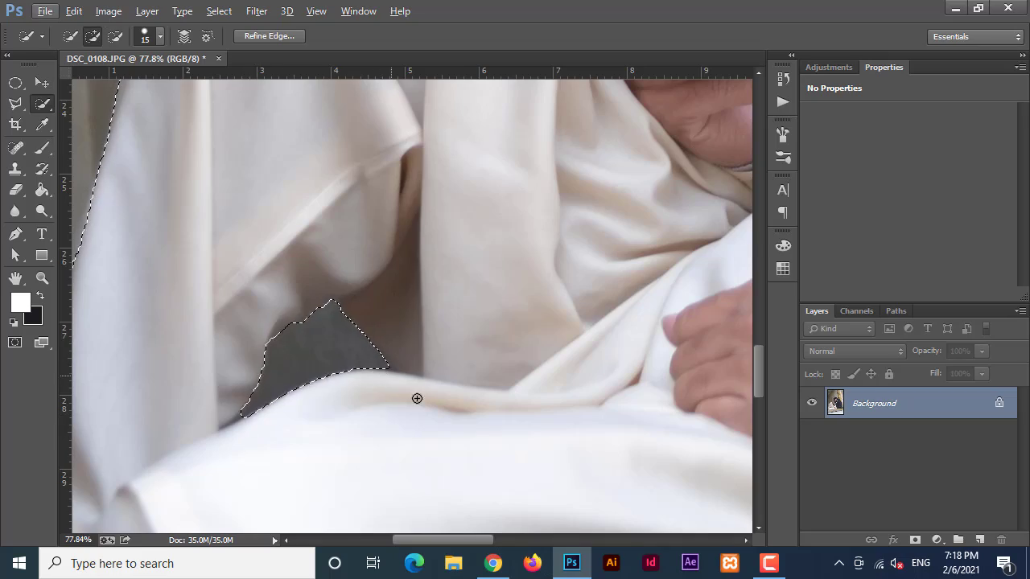
Step: Open Refine Edge for the selection and set the radius to 0 px with Smart Radius off
{"action": "scroll", "coordinate": [416, 397], "scroll_direction": "down", "scroll_amount": 5}
{"action": "right_click", "coordinate": [514, 307]}
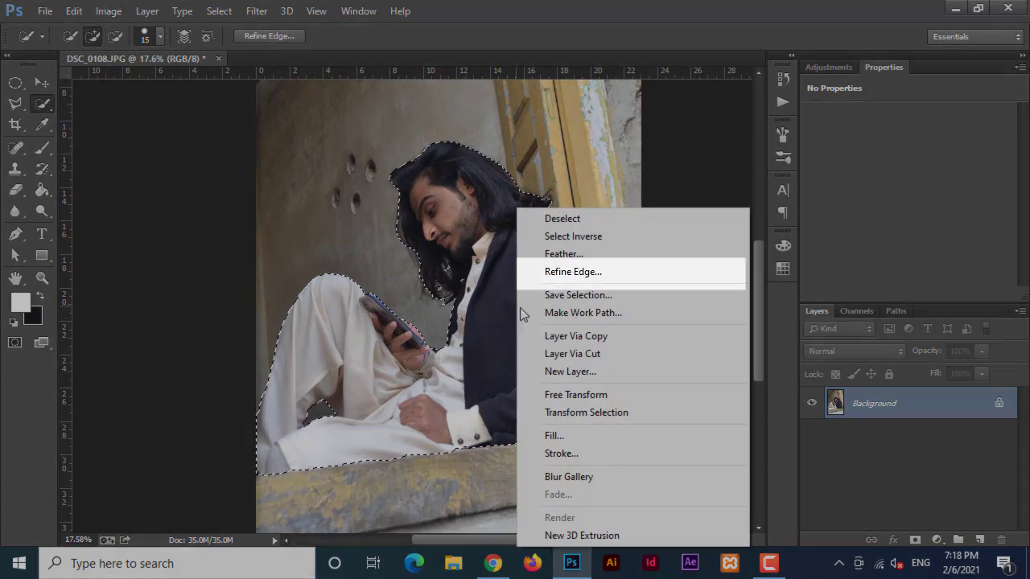
{"action": "left_click", "coordinate": [576, 272]}
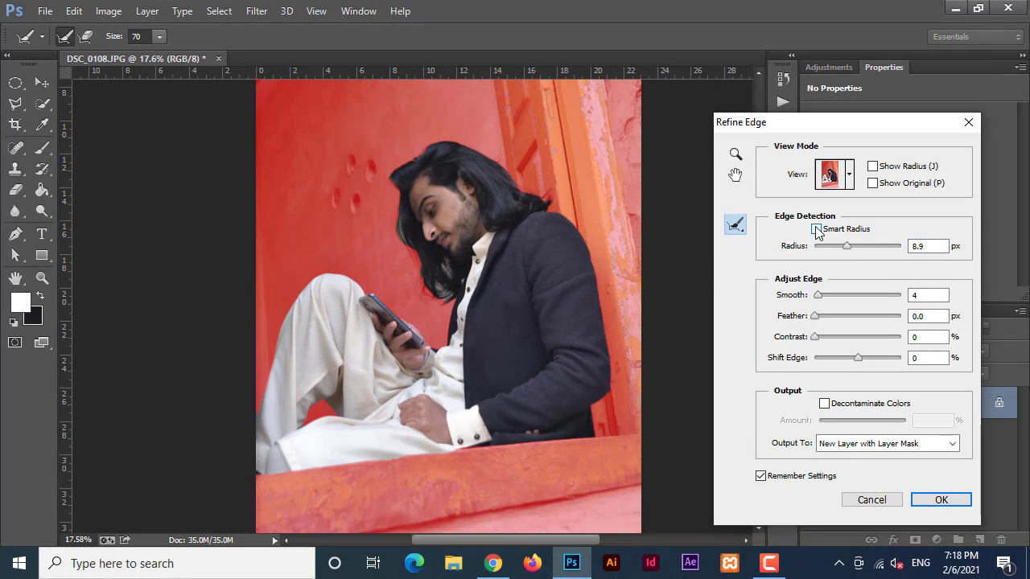
{"action": "left_click", "coordinate": [817, 229]}
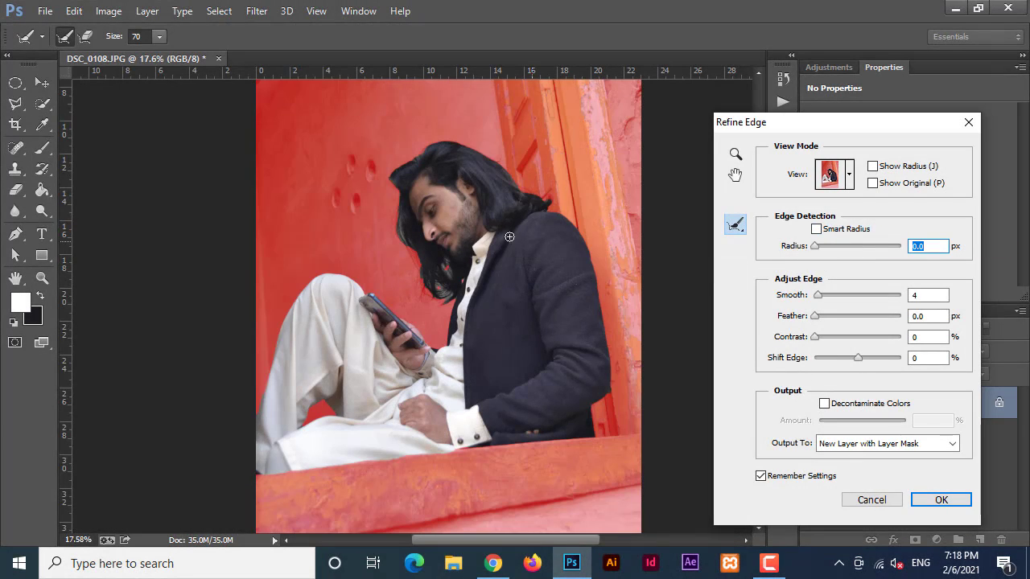
Step: Brush the Refine Radius tool over the hanging hair strands above the phone and the gaps between them
{"action": "left_click_drag", "start_coordinate": [425, 290], "coordinate": [435, 318]}
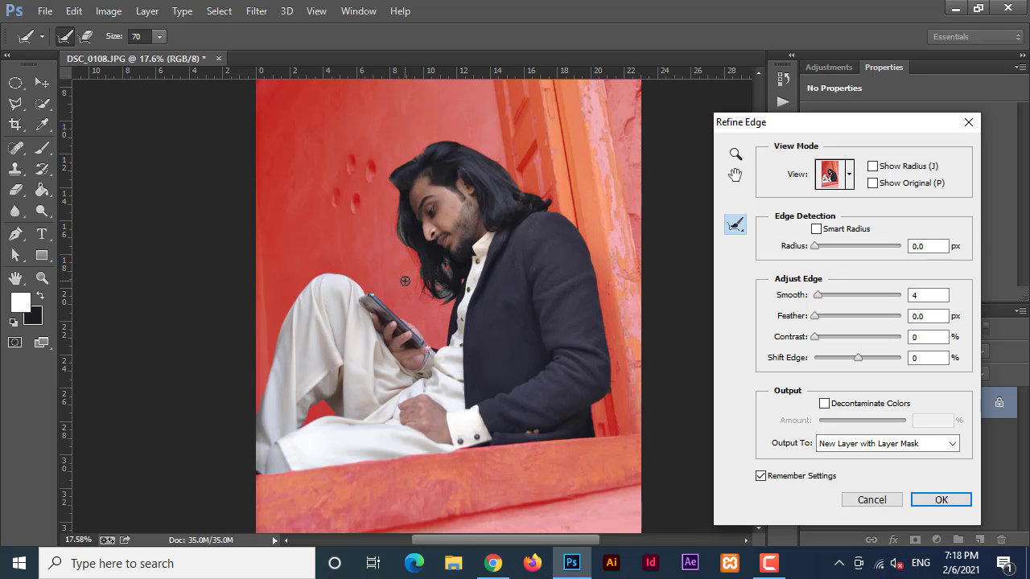
{"action": "key", "text": "ctrl+plus"}
{"action": "key", "text": "ctrl+plus"}
{"action": "key", "text": "ctrl+plus"}
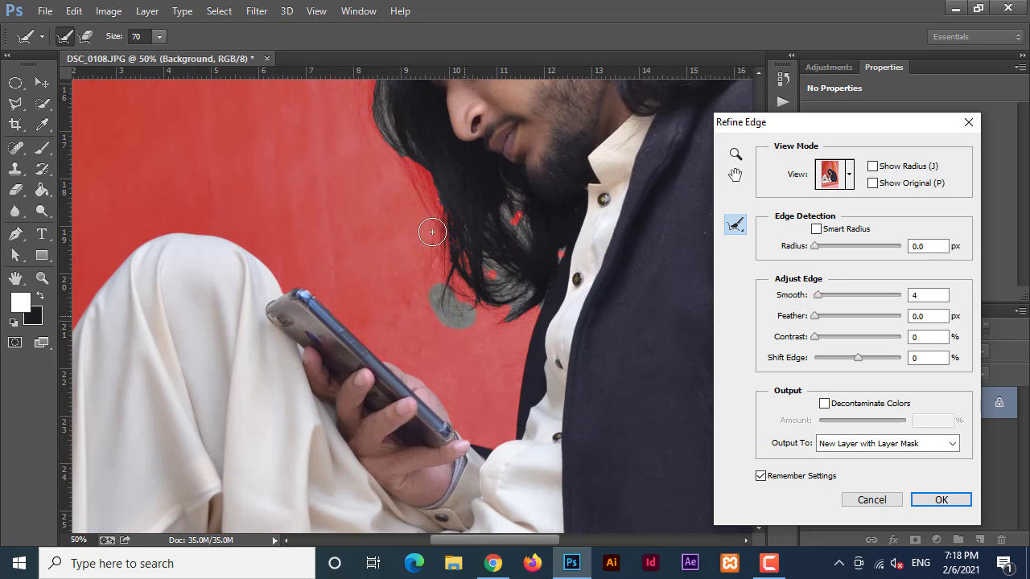
{"action": "mouse_move", "coordinate": [432, 233]}
{"action": "left_mouse_down"}
{"action": "mouse_move", "coordinate": [495, 311]}
{"action": "mouse_move", "coordinate": [524, 294]}
{"action": "mouse_move", "coordinate": [494, 246]}
{"action": "mouse_move", "coordinate": [518, 195]}
{"action": "mouse_move", "coordinate": [528, 296]}
{"action": "mouse_move", "coordinate": [560, 255]}
{"action": "left_mouse_up"}
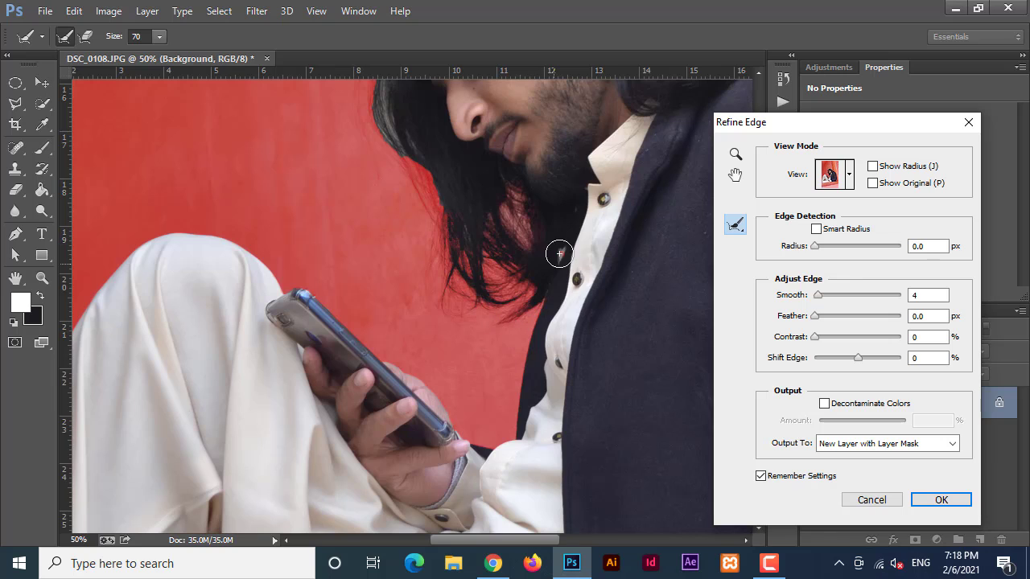
Step: Brush the edge refinement along the hair in front of the face, up toward the forelock
{"action": "mouse_move", "coordinate": [510, 317]}
{"action": "left_mouse_down"}
{"action": "mouse_move", "coordinate": [561, 248]}
{"action": "mouse_move", "coordinate": [502, 313]}
{"action": "mouse_move", "coordinate": [491, 449]}
{"action": "left_mouse_up"}
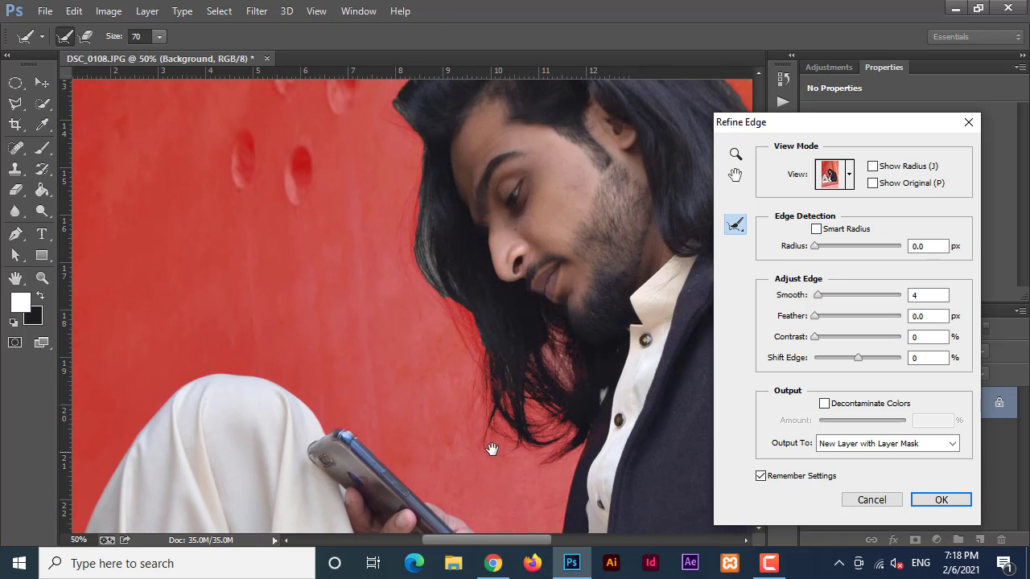
{"action": "left_click_drag", "start_coordinate": [442, 325], "coordinate": [462, 295]}
{"action": "mouse_move", "coordinate": [385, 252]}
{"action": "left_mouse_down"}
{"action": "mouse_move", "coordinate": [405, 372]}
{"action": "mouse_move", "coordinate": [423, 409]}
{"action": "left_mouse_up"}
{"action": "left_click_drag", "start_coordinate": [432, 247], "coordinate": [447, 318]}
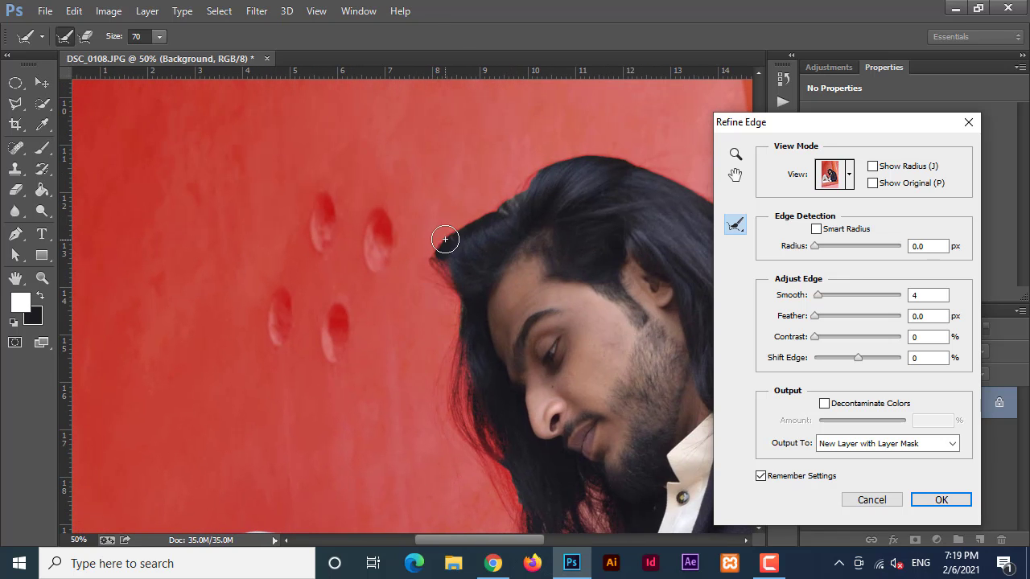
Step: Refine the hair edge over the top of the head and down the back to the flicked ends above the shoulder
{"action": "left_click_drag", "start_coordinate": [452, 232], "coordinate": [576, 150]}
{"action": "left_click_drag", "start_coordinate": [671, 193], "coordinate": [465, 208]}
{"action": "left_click_drag", "start_coordinate": [439, 174], "coordinate": [549, 230]}
{"action": "left_click_drag", "start_coordinate": [637, 324], "coordinate": [680, 336]}
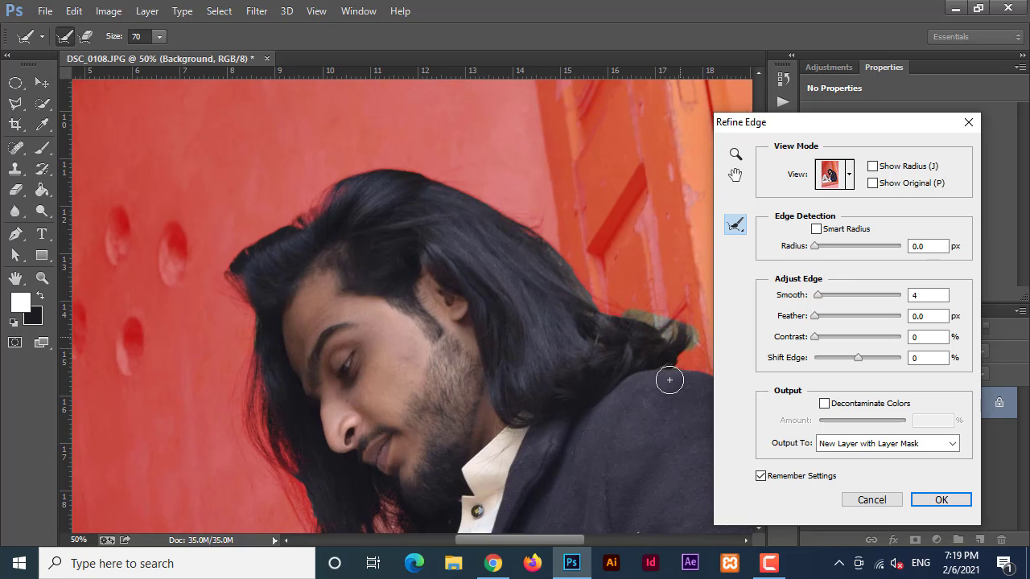
{"action": "left_click_drag", "start_coordinate": [603, 305], "coordinate": [564, 346]}
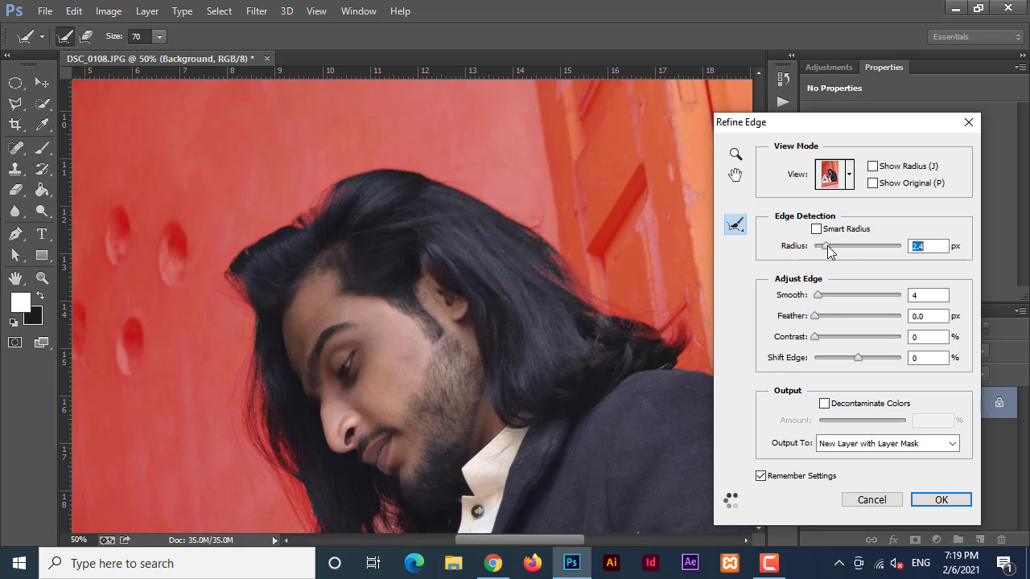
Step: Set the edge detection radius to 9.2 px with Smart Radius on and refine the hair edge beside the beard again
{"action": "left_click_drag", "start_coordinate": [831, 252], "coordinate": [849, 244]}
{"action": "left_click", "coordinate": [816, 229]}
{"action": "left_click_drag", "start_coordinate": [494, 361], "coordinate": [524, 223]}
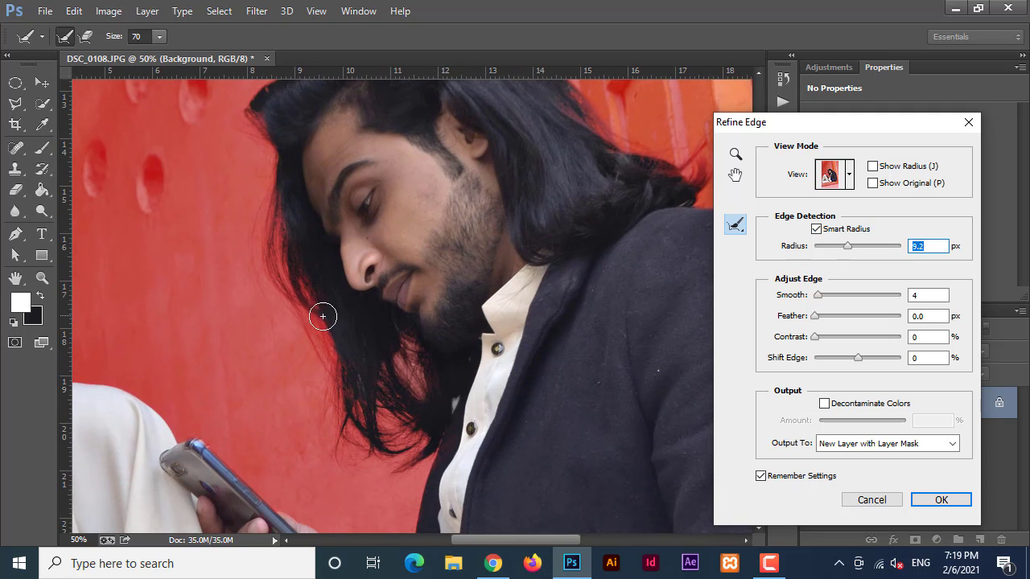
{"action": "mouse_move", "coordinate": [323, 316]}
{"action": "left_mouse_down"}
{"action": "mouse_move", "coordinate": [298, 362]}
{"action": "mouse_move", "coordinate": [327, 326]}
{"action": "left_mouse_up"}
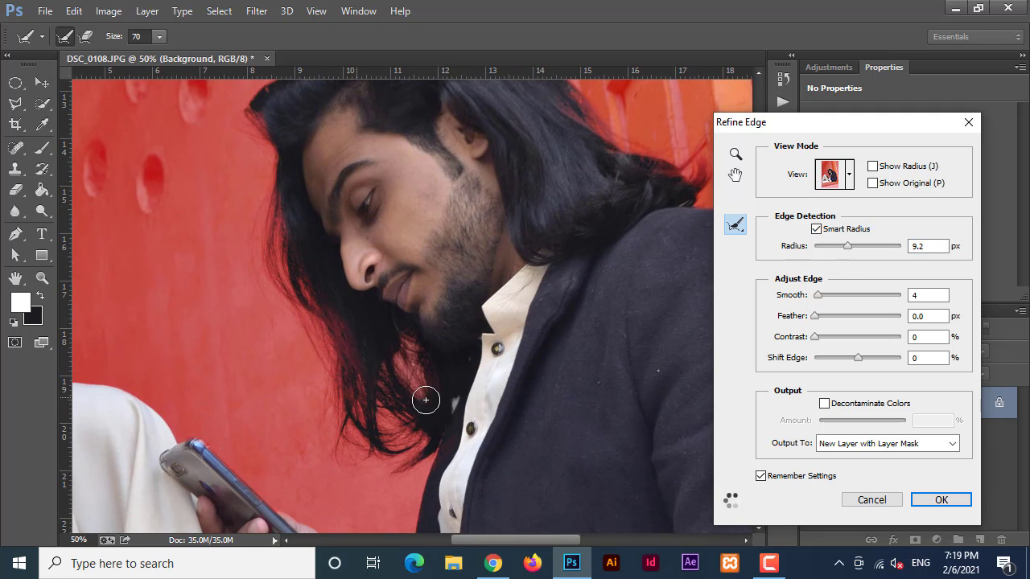
Step: Erase excess edge refinement along the forelock, the top and the back of the hair
{"action": "left_click_drag", "start_coordinate": [291, 128], "coordinate": [333, 294]}
{"action": "left_click_drag", "start_coordinate": [396, 222], "coordinate": [379, 236]}
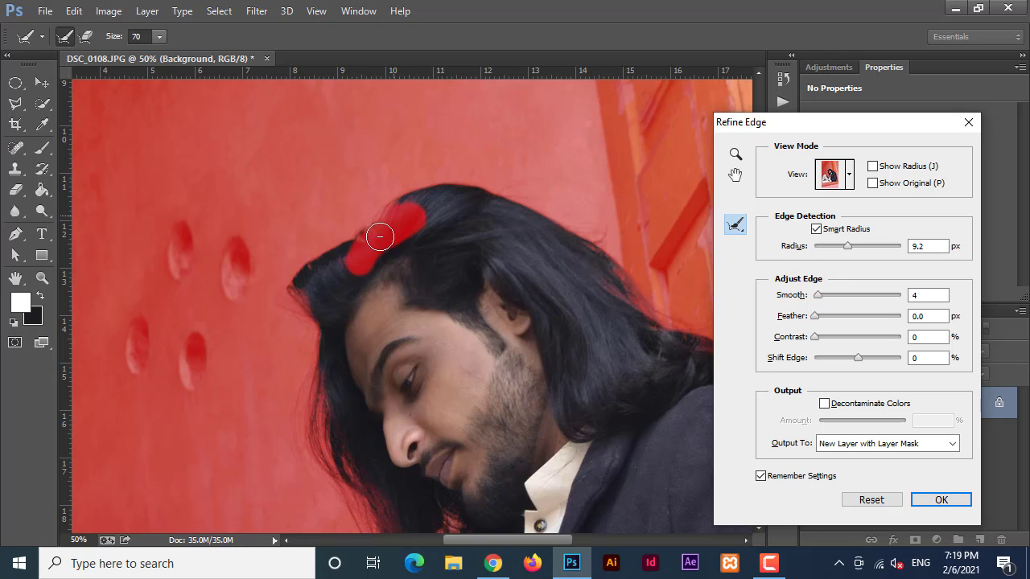
{"action": "left_click_drag", "start_coordinate": [308, 291], "coordinate": [315, 306]}
{"action": "left_click_drag", "start_coordinate": [599, 279], "coordinate": [615, 290]}
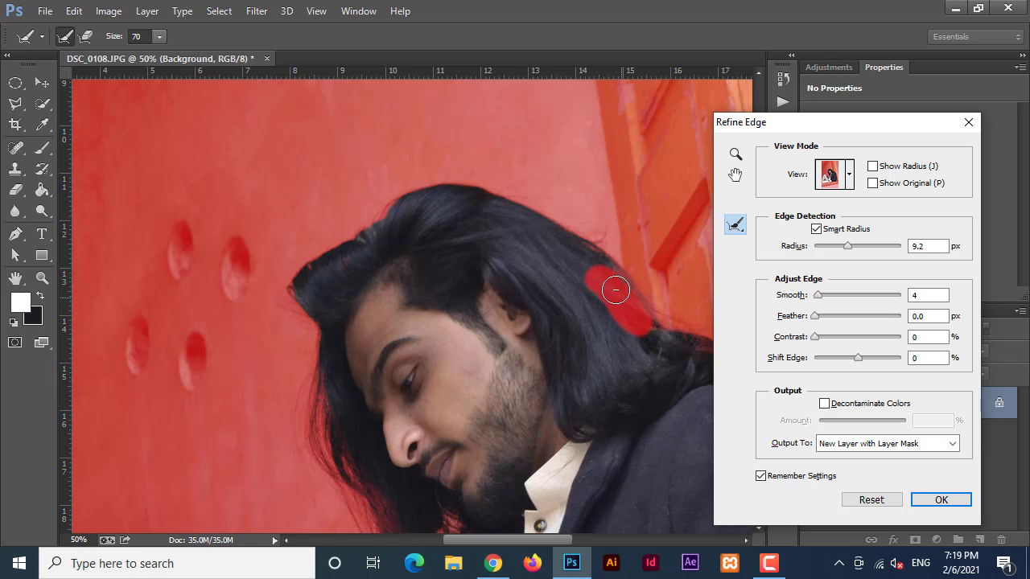
{"action": "left_click_drag", "start_coordinate": [641, 363], "coordinate": [485, 331]}
{"action": "left_click_drag", "start_coordinate": [563, 320], "coordinate": [523, 314]}
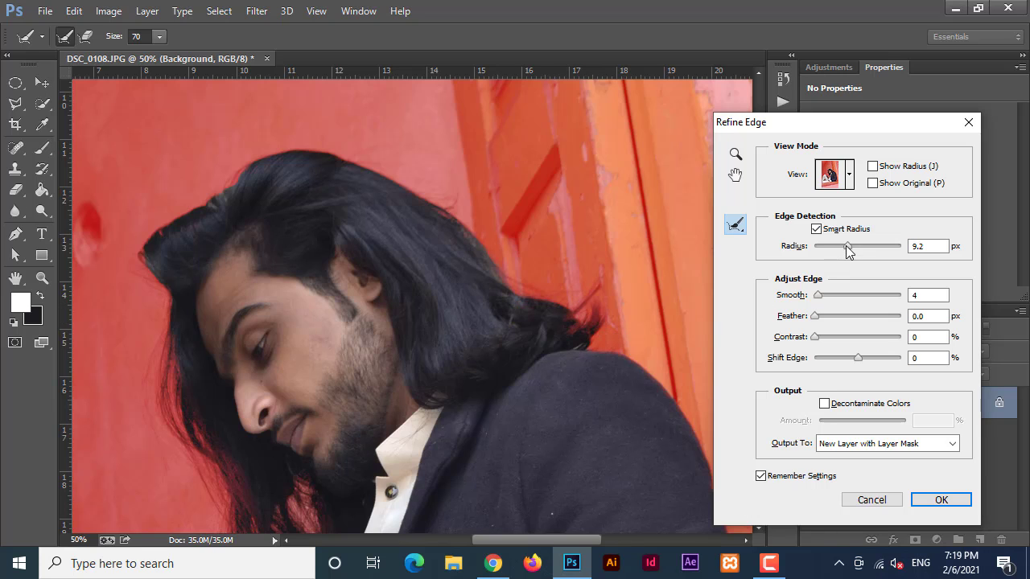
Step: Set the radius to 9.9 px and Shift Edge to +40%, and output the result as a new layer with a layer mask
{"action": "left_click_drag", "start_coordinate": [863, 353], "coordinate": [875, 359]}
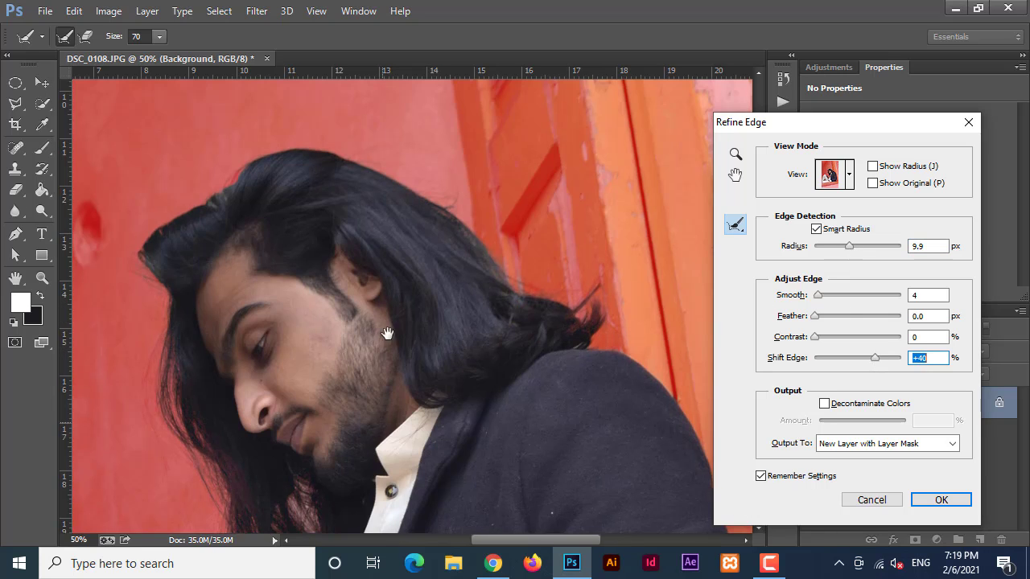
{"action": "scroll", "coordinate": [356, 319], "scroll_direction": "down", "scroll_amount": 4}
{"action": "left_click_drag", "start_coordinate": [291, 228], "coordinate": [356, 355]}
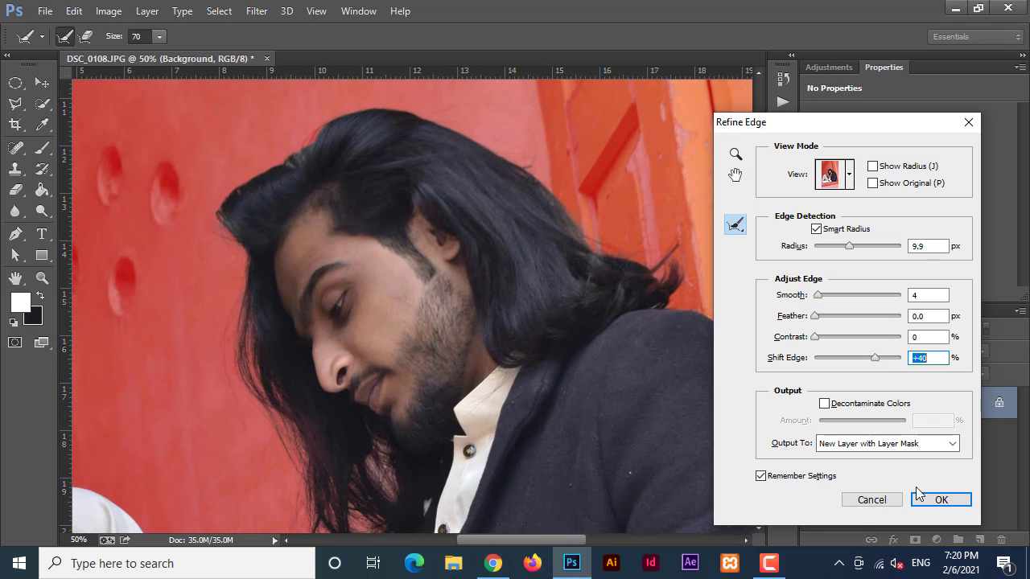
{"action": "left_click", "coordinate": [924, 499]}
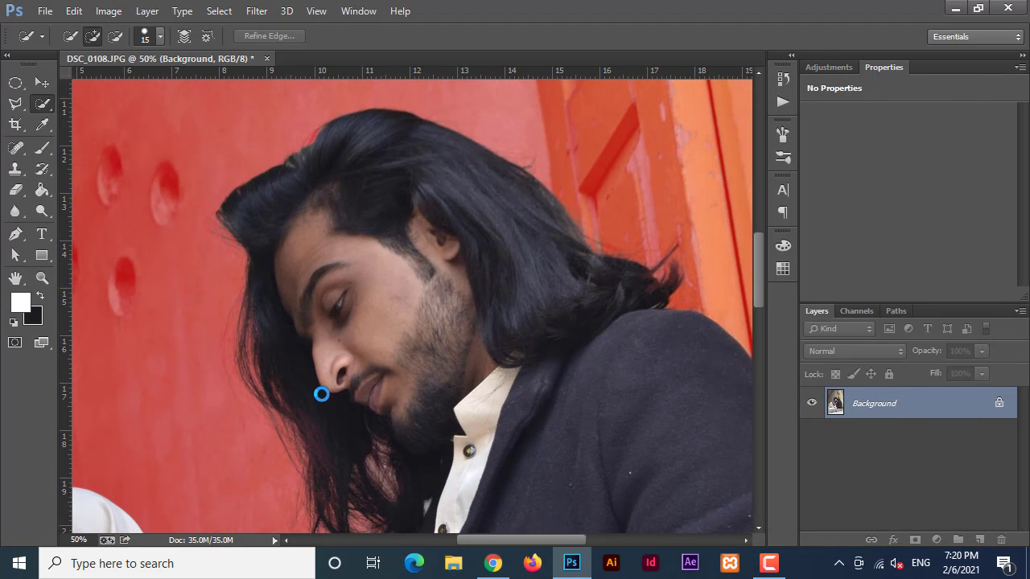
Step: Examine the cutout's hair edges up close and the whole figure against transparency
{"action": "scroll", "coordinate": [379, 405], "scroll_direction": "down", "scroll_amount": 4}
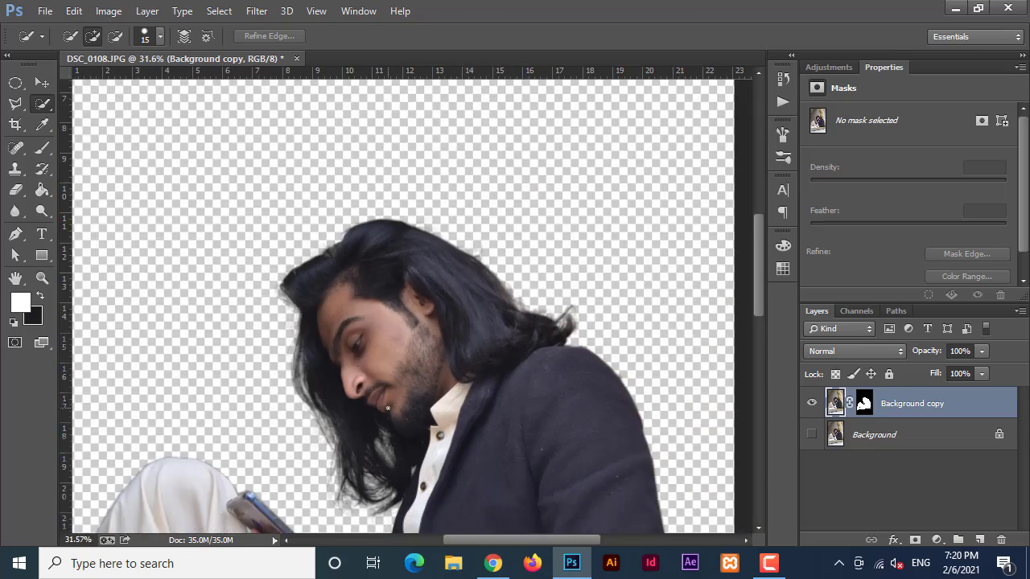
{"action": "scroll", "coordinate": [387, 408], "scroll_direction": "up", "scroll_amount": 4}
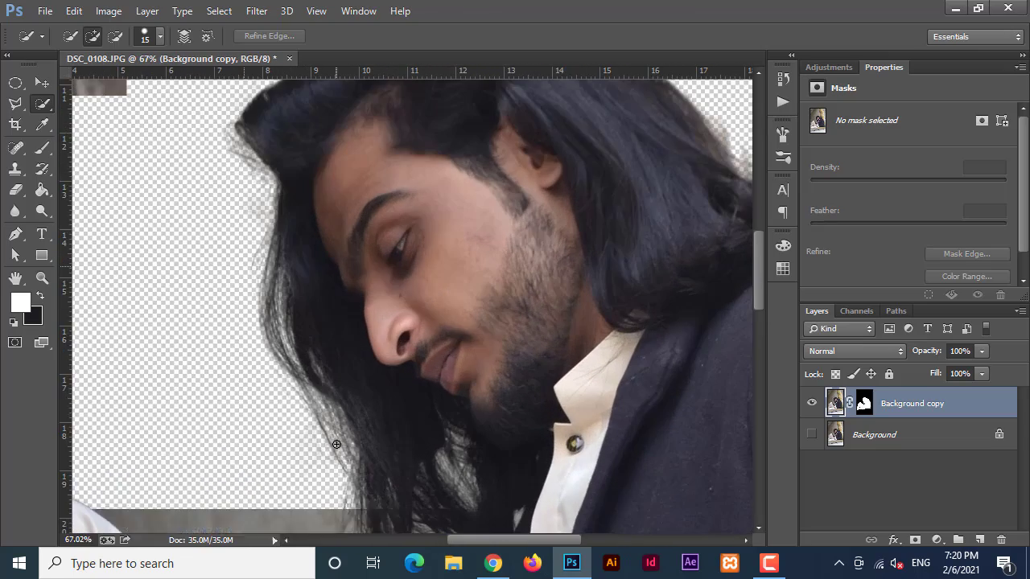
{"action": "scroll", "coordinate": [338, 444], "scroll_direction": "up", "scroll_amount": 2}
{"action": "scroll", "coordinate": [338, 444], "scroll_direction": "down", "scroll_amount": 2}
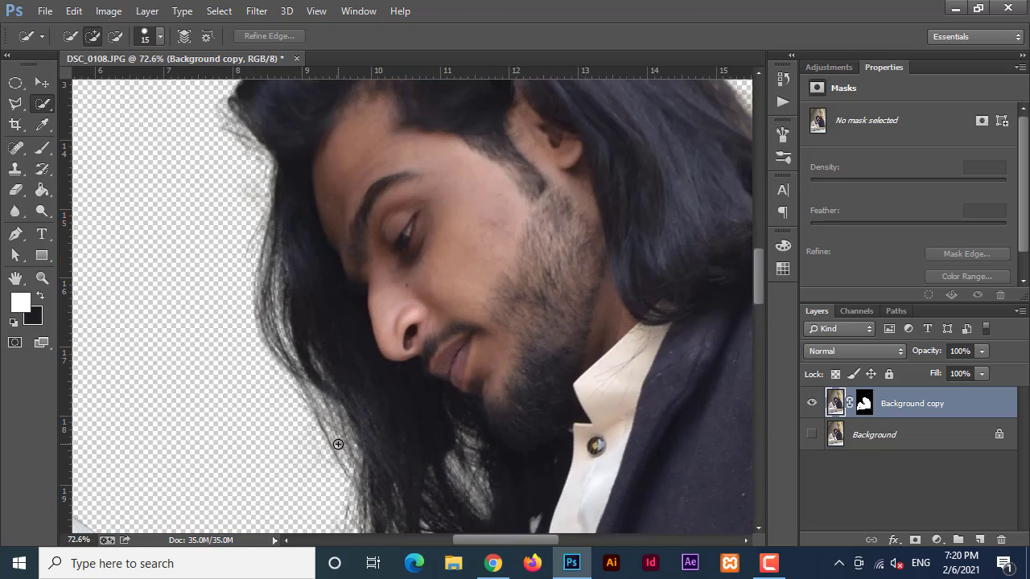
{"action": "scroll", "coordinate": [338, 444], "scroll_direction": "down", "scroll_amount": 5}
{"action": "left_click_drag", "start_coordinate": [391, 446], "coordinate": [453, 294]}
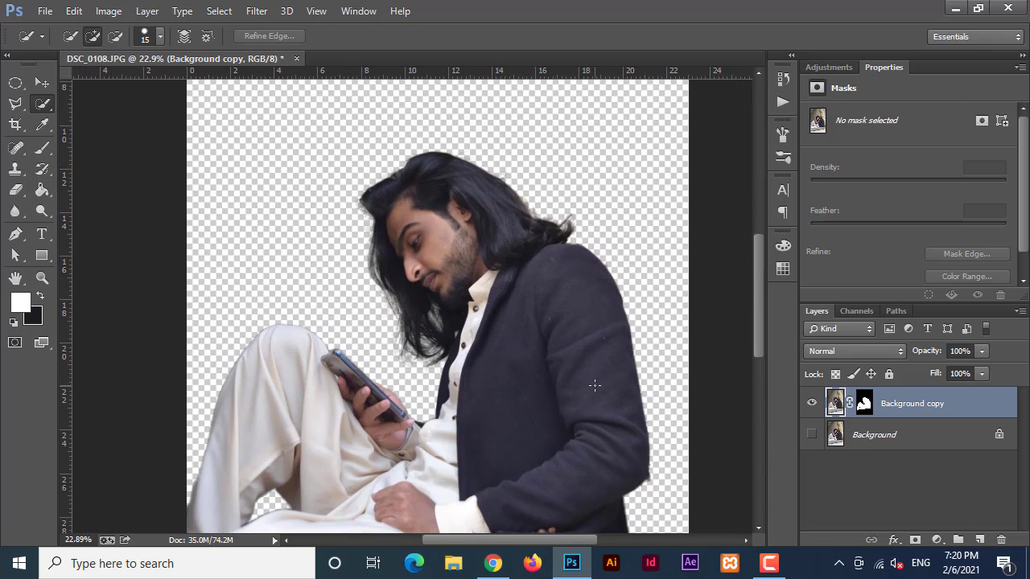
Step: Show the Background layer instead of Background copy and load the copy's layer mask as a selection
{"action": "left_click", "coordinate": [863, 408]}
{"action": "right_click", "coordinate": [862, 408]}
{"action": "key", "text": "Escape"}
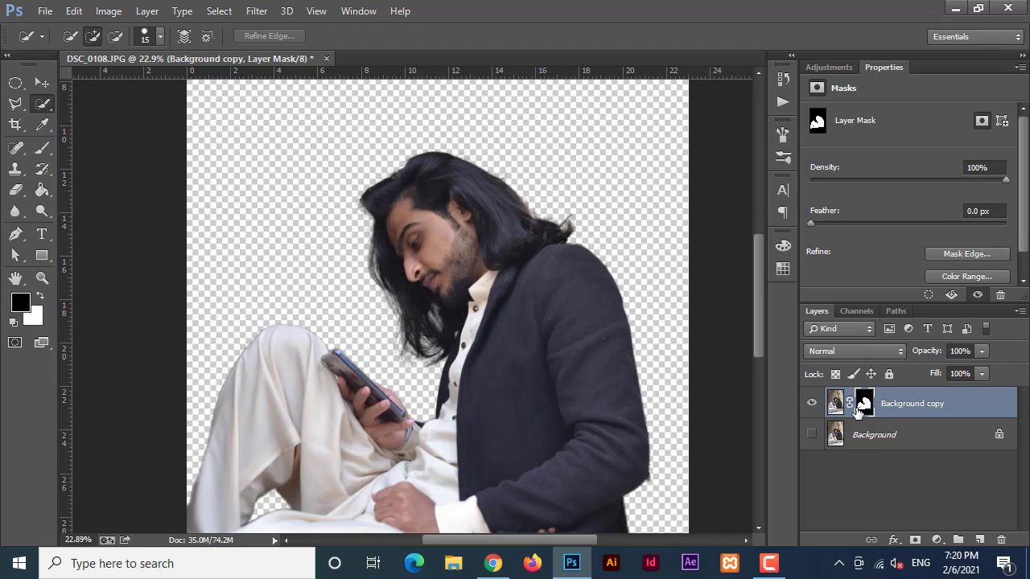
{"action": "left_click", "coordinate": [814, 435]}
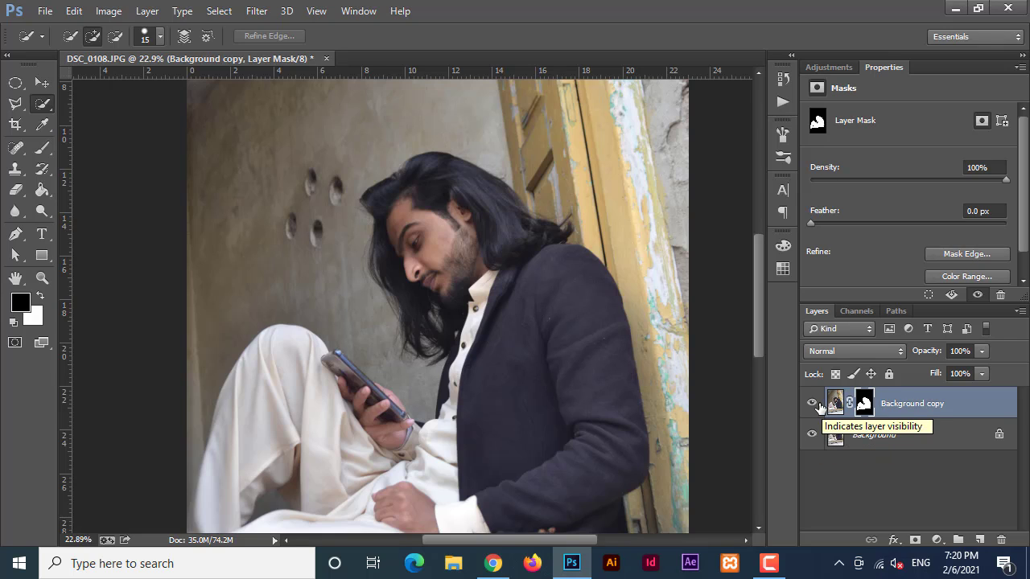
{"action": "left_click", "coordinate": [812, 403]}
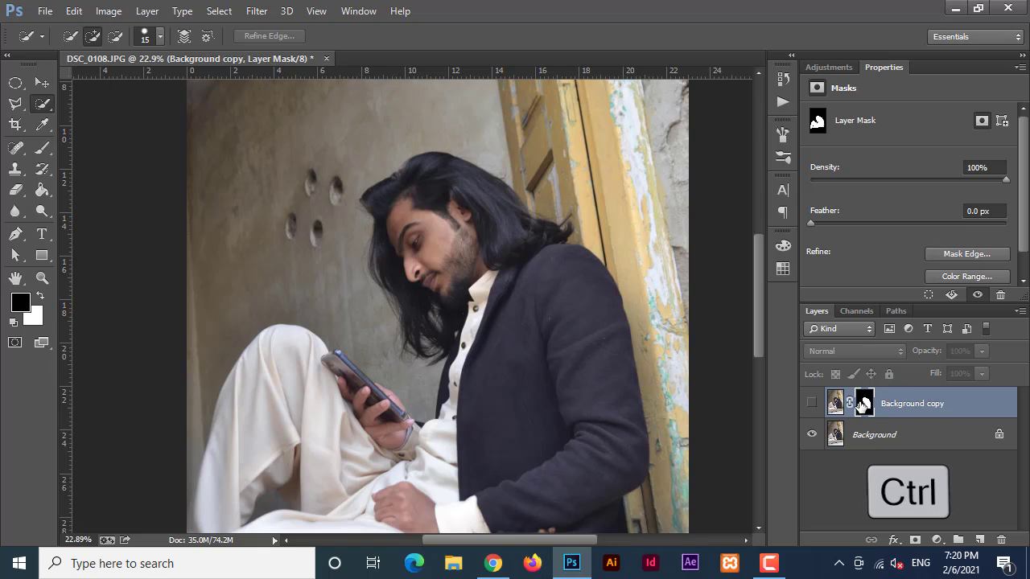
{"action": "left_click", "coordinate": [863, 406], "text": "ctrl"}
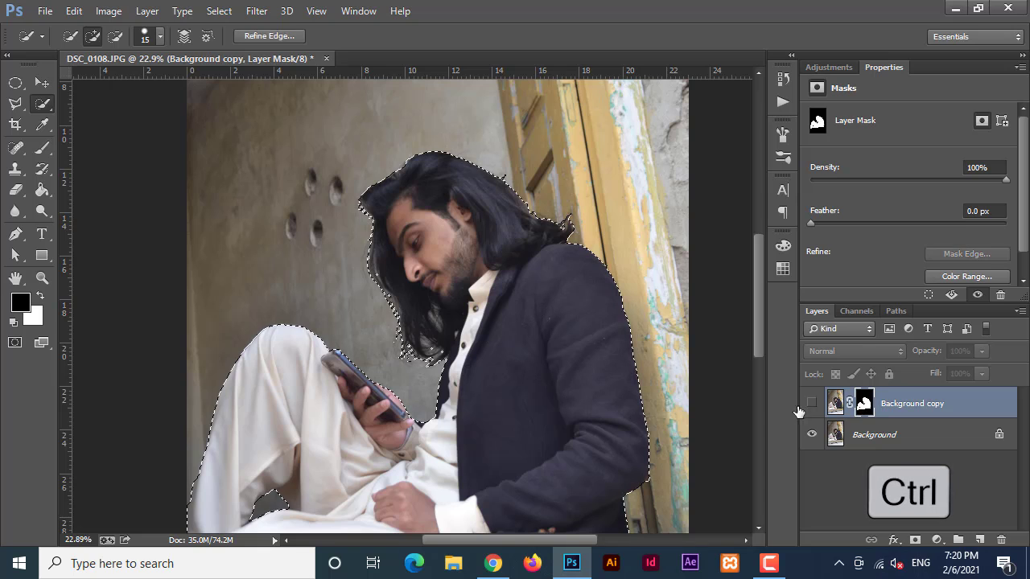
Step: Fill the selected man on the Background layer using Content-Aware, and clear the selection
{"action": "left_click", "coordinate": [862, 437]}
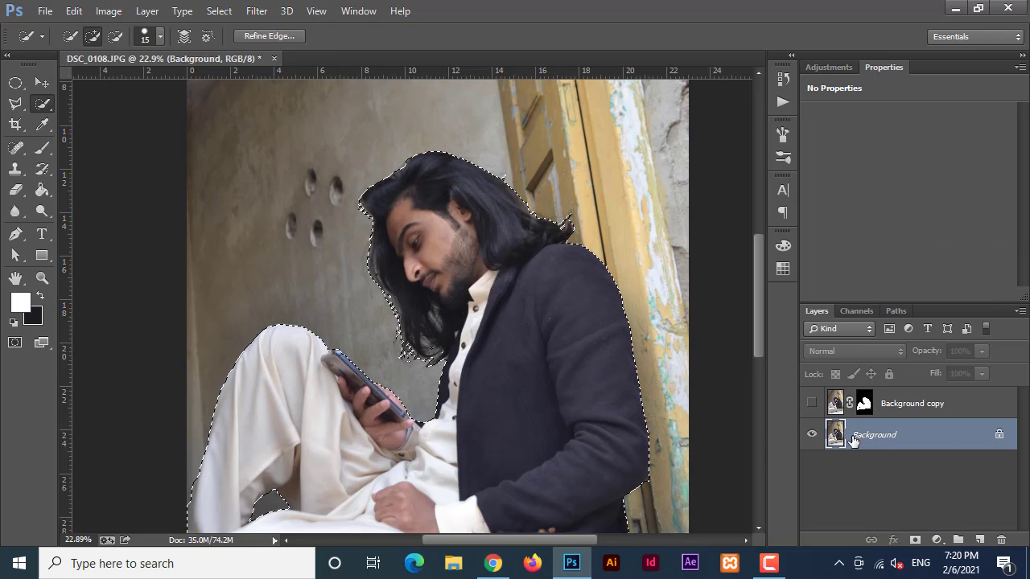
{"action": "left_click", "coordinate": [73, 11]}
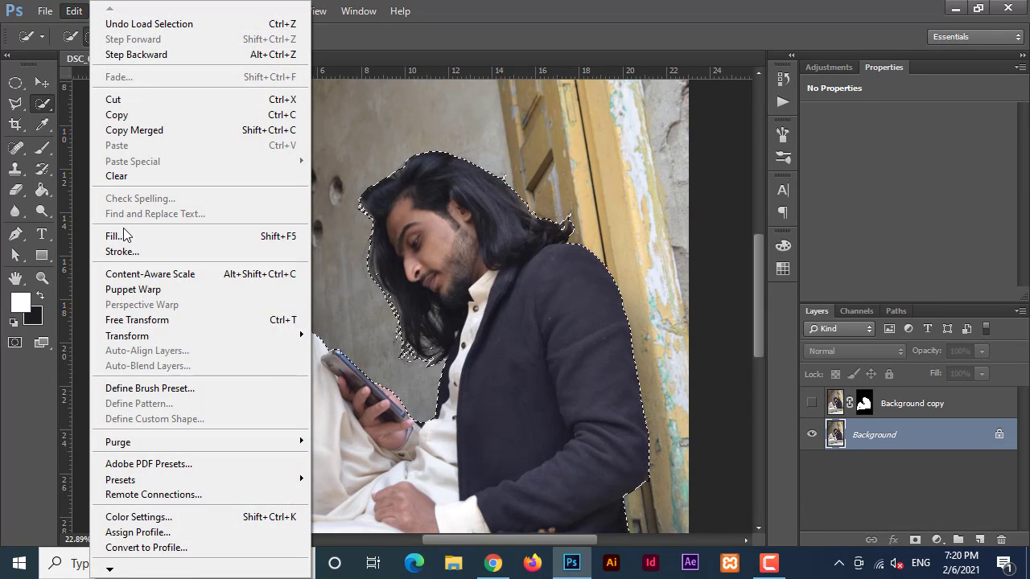
{"action": "left_click", "coordinate": [117, 236]}
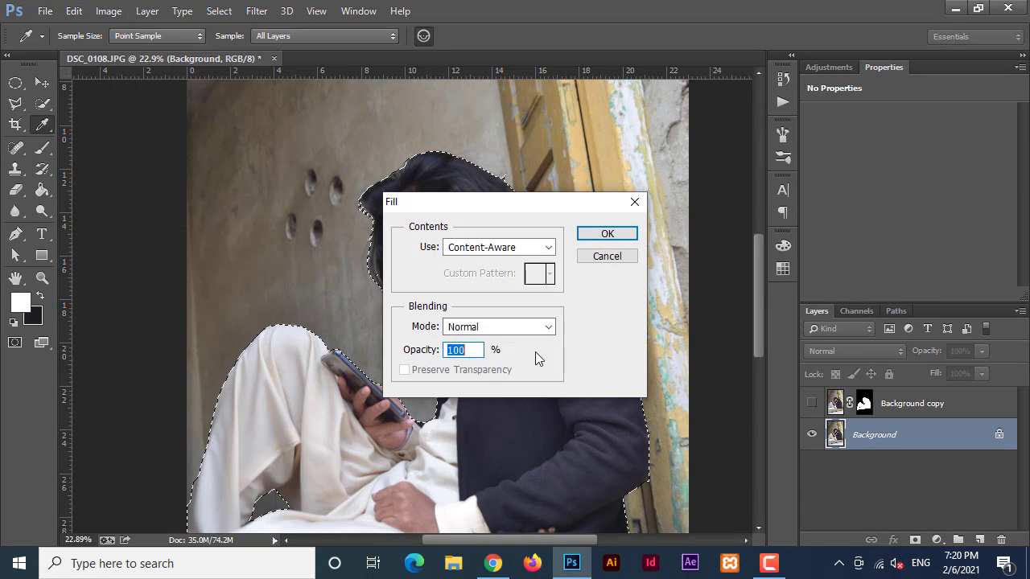
{"action": "left_click", "coordinate": [509, 250]}
{"action": "left_click", "coordinate": [497, 316]}
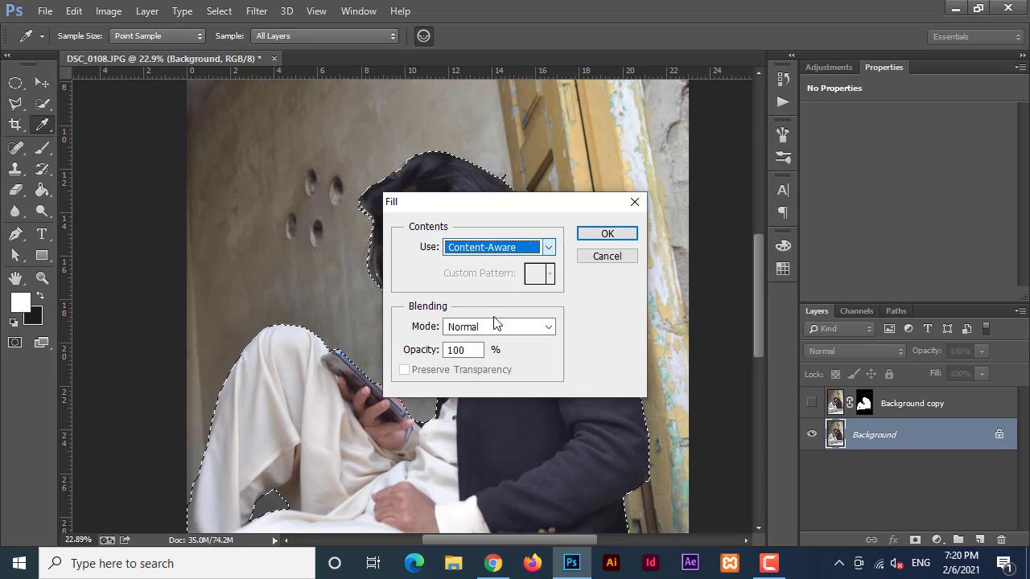
{"action": "left_click", "coordinate": [605, 235]}
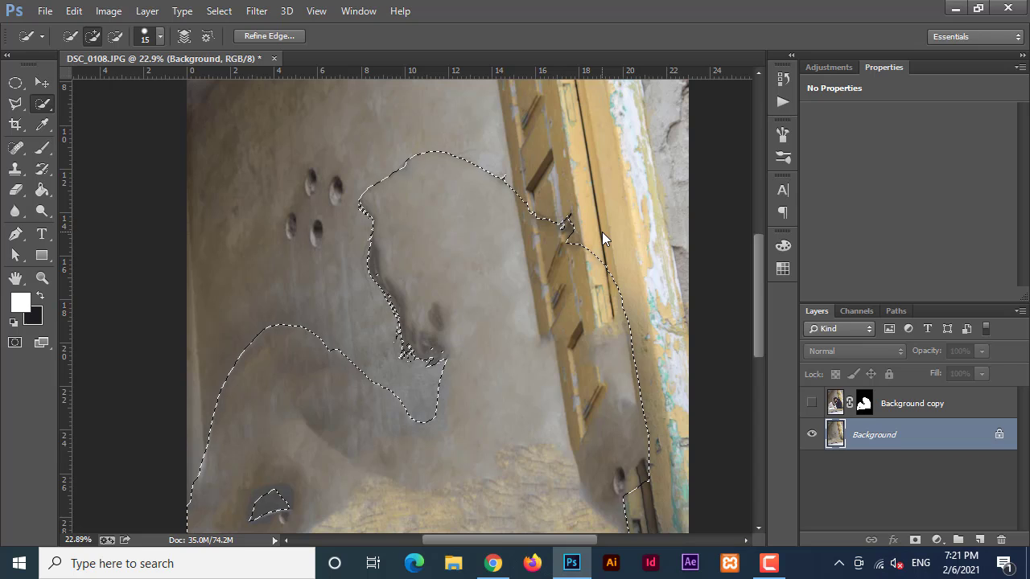
{"action": "left_click", "coordinate": [227, 13]}
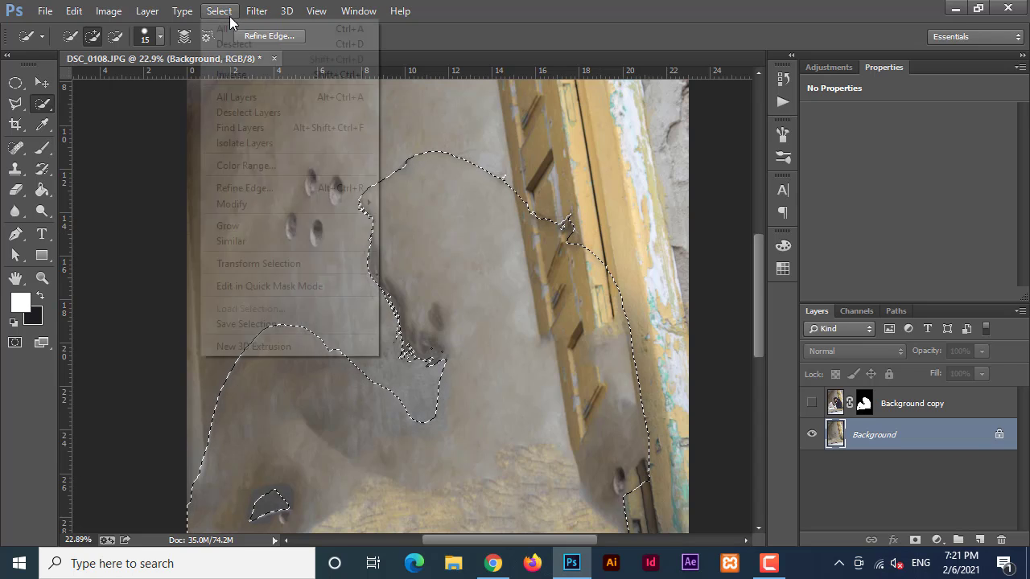
{"action": "left_click", "coordinate": [248, 48]}
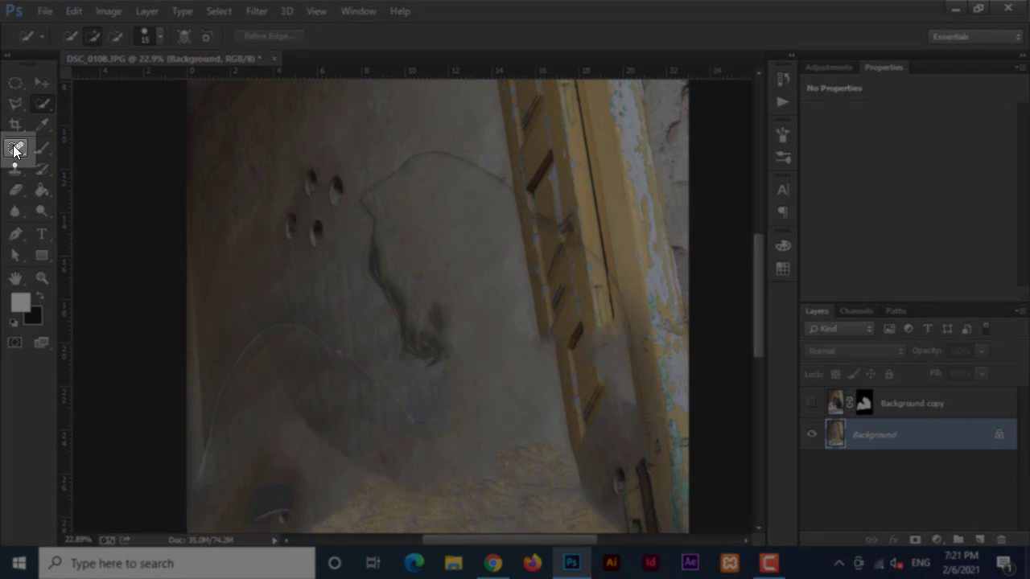
Step: Remove the leftover outlines and dark smudges of the figure from the wall and the yellow door with the Spot Healing Brush
{"action": "left_click", "coordinate": [15, 149]}
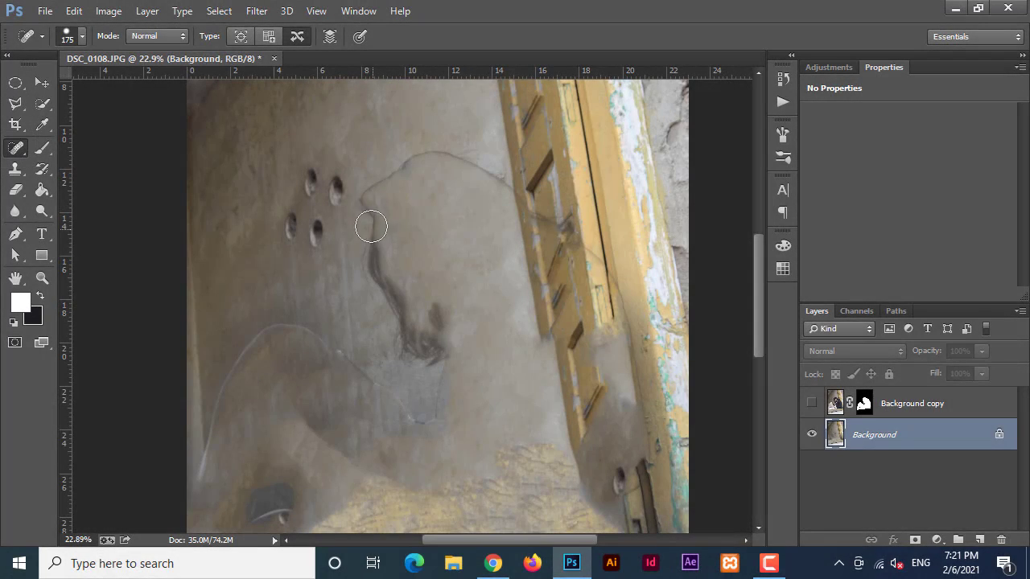
{"action": "mouse_move", "coordinate": [364, 208]}
{"action": "left_mouse_down"}
{"action": "mouse_move", "coordinate": [380, 247]}
{"action": "mouse_move", "coordinate": [375, 273]}
{"action": "mouse_move", "coordinate": [418, 354]}
{"action": "mouse_move", "coordinate": [431, 354]}
{"action": "mouse_move", "coordinate": [415, 304]}
{"action": "left_mouse_up"}
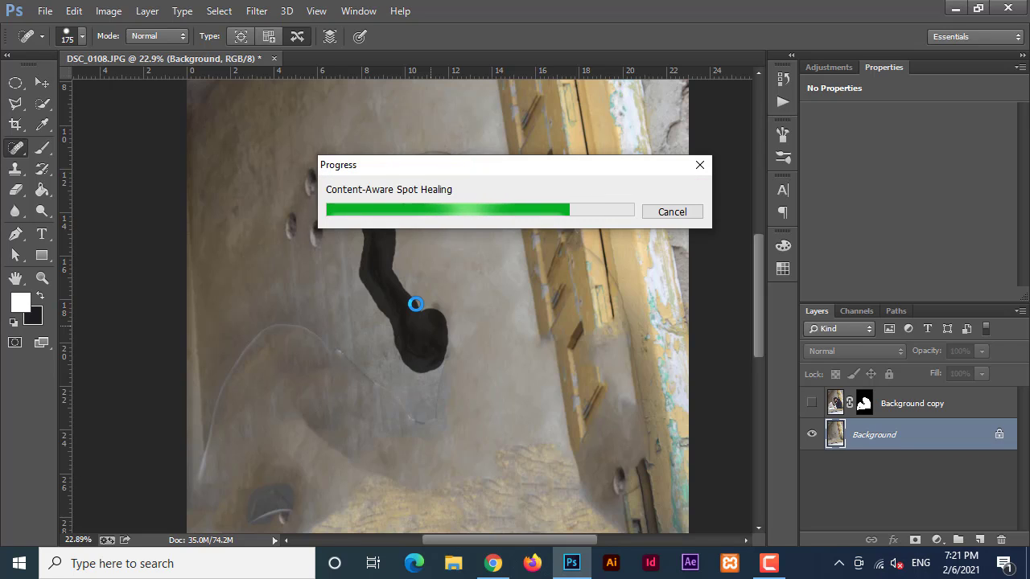
{"action": "mouse_move", "coordinate": [372, 193]}
{"action": "left_mouse_down"}
{"action": "mouse_move", "coordinate": [402, 168]}
{"action": "mouse_move", "coordinate": [464, 171]}
{"action": "mouse_move", "coordinate": [492, 186]}
{"action": "left_mouse_up"}
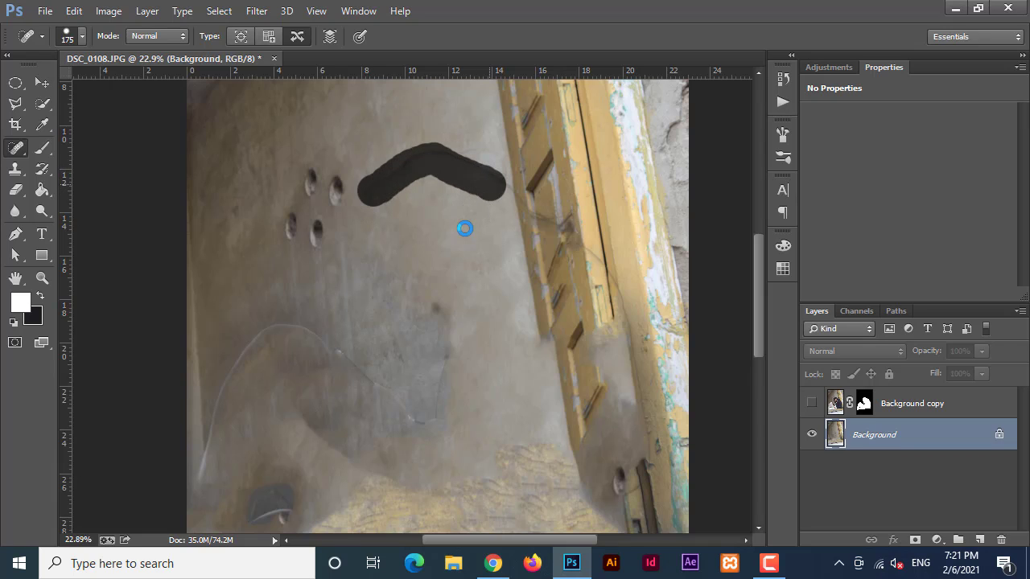
{"action": "mouse_move", "coordinate": [428, 316]}
{"action": "left_mouse_down"}
{"action": "mouse_move", "coordinate": [246, 351]}
{"action": "mouse_move", "coordinate": [227, 415]}
{"action": "left_mouse_up"}
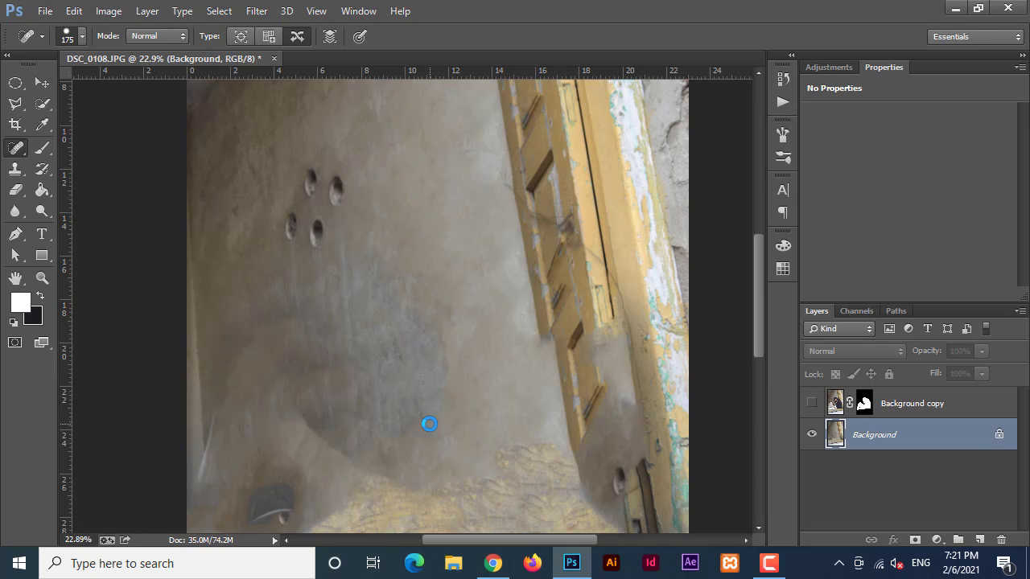
{"action": "left_click", "coordinate": [466, 164]}
{"action": "left_click_drag", "start_coordinate": [534, 214], "coordinate": [569, 231]}
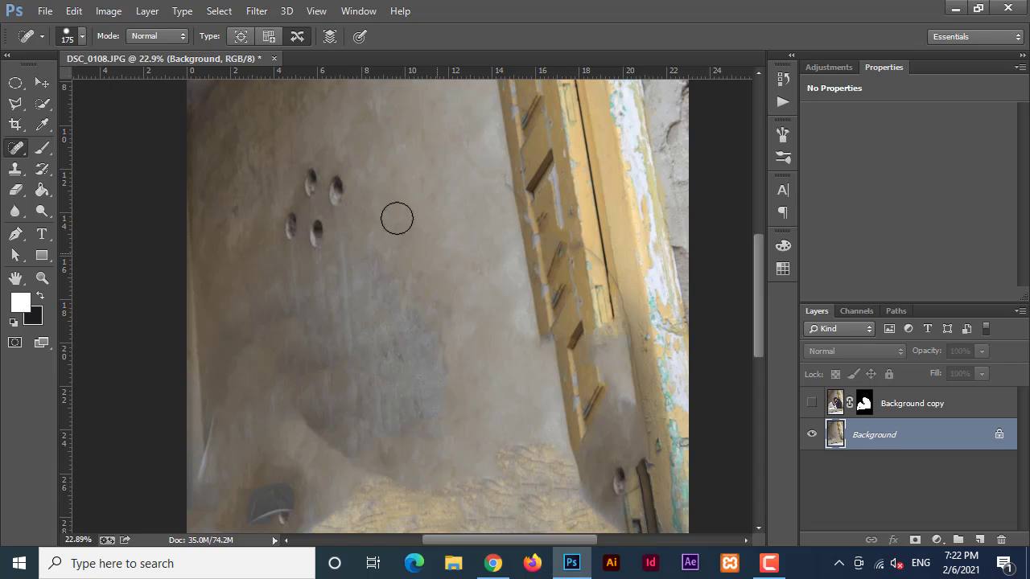
Step: Start a Tilt-Shift blur on the Background layer and tilt its focus band to follow the slope of the ledge
{"action": "left_click", "coordinate": [259, 11]}
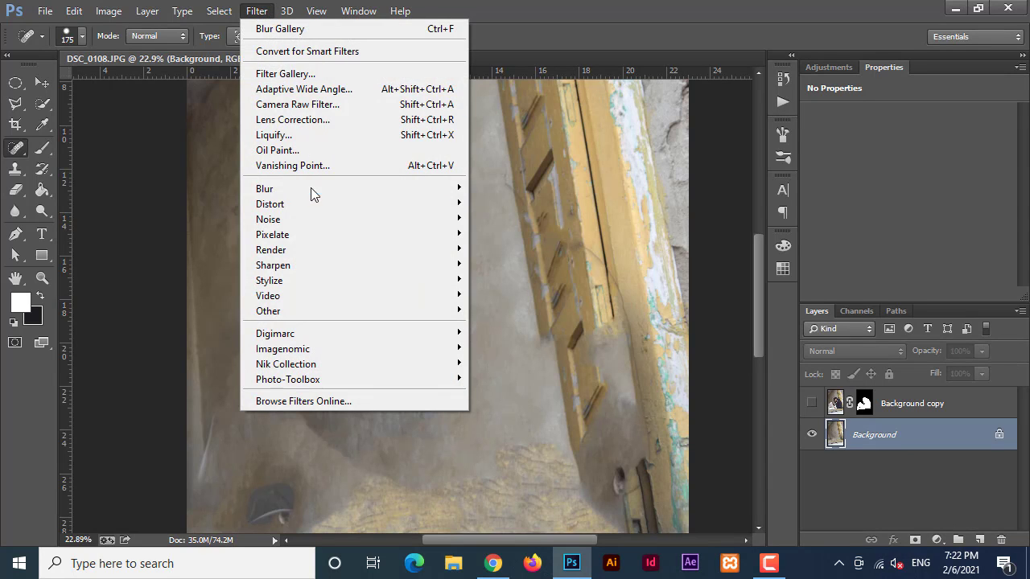
{"action": "mouse_move", "coordinate": [314, 198]}
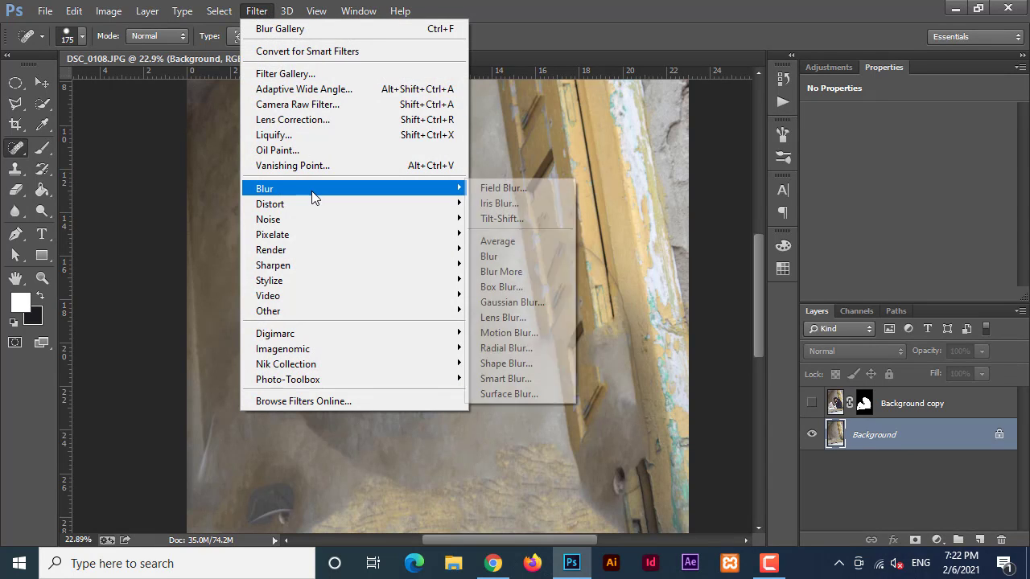
{"action": "left_click", "coordinate": [509, 224]}
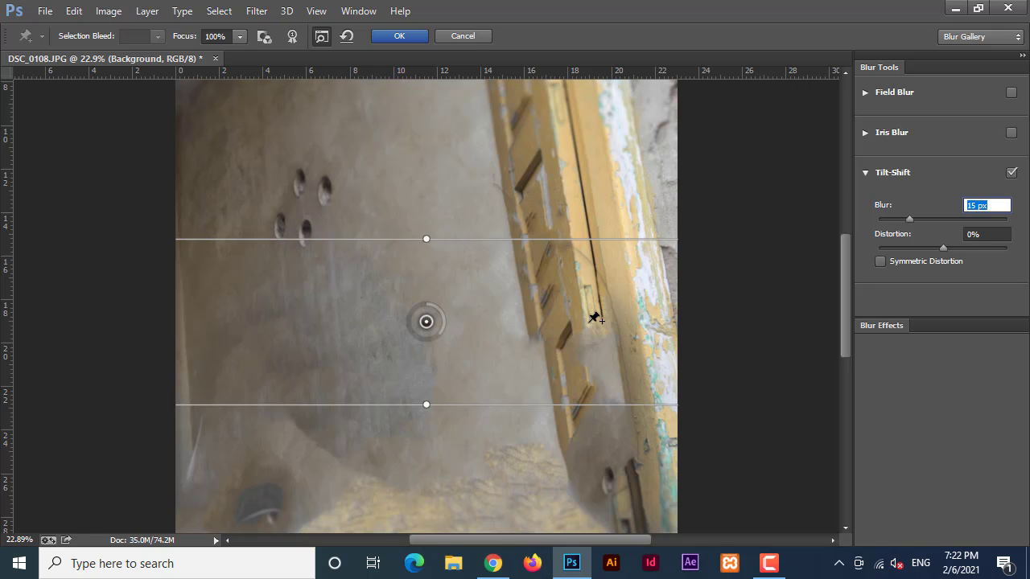
{"action": "key", "text": "space"}
{"action": "left_click_drag", "start_coordinate": [442, 421], "coordinate": [485, 328]}
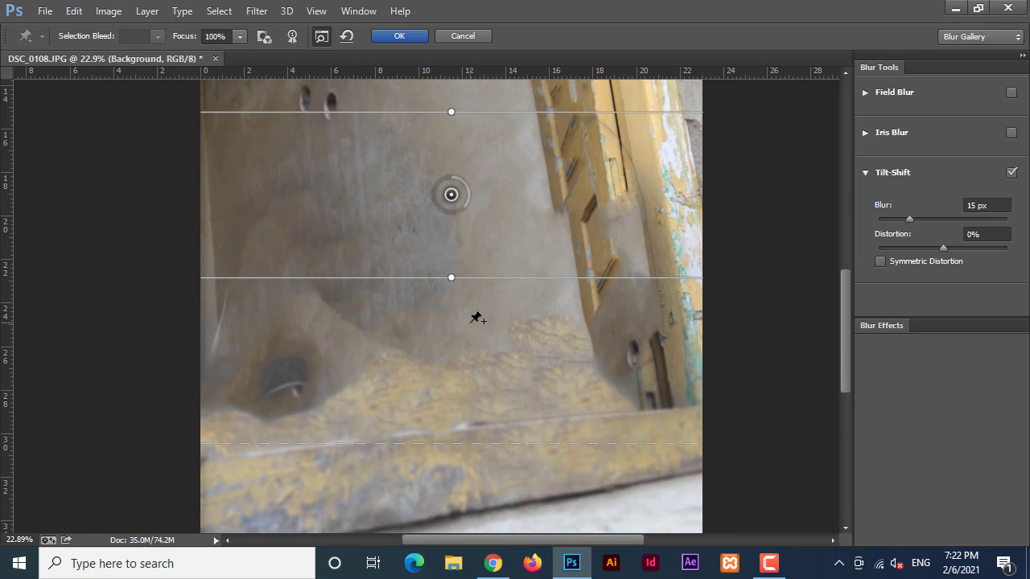
{"action": "key", "text": "ctrl+minus"}
{"action": "scroll", "coordinate": [476, 319], "scroll_direction": "down", "scroll_amount": 1}
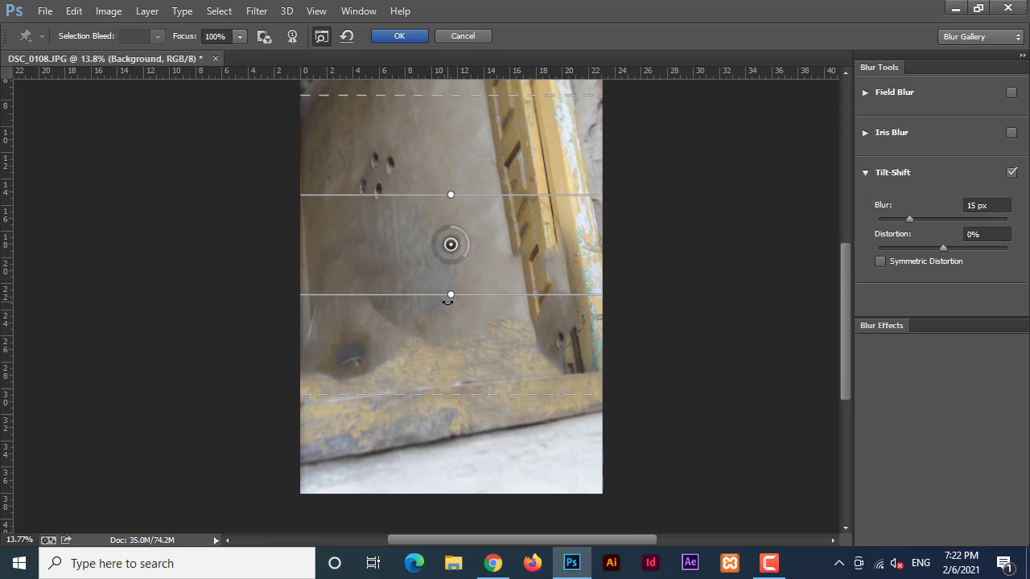
{"action": "left_click_drag", "start_coordinate": [451, 300], "coordinate": [454, 304]}
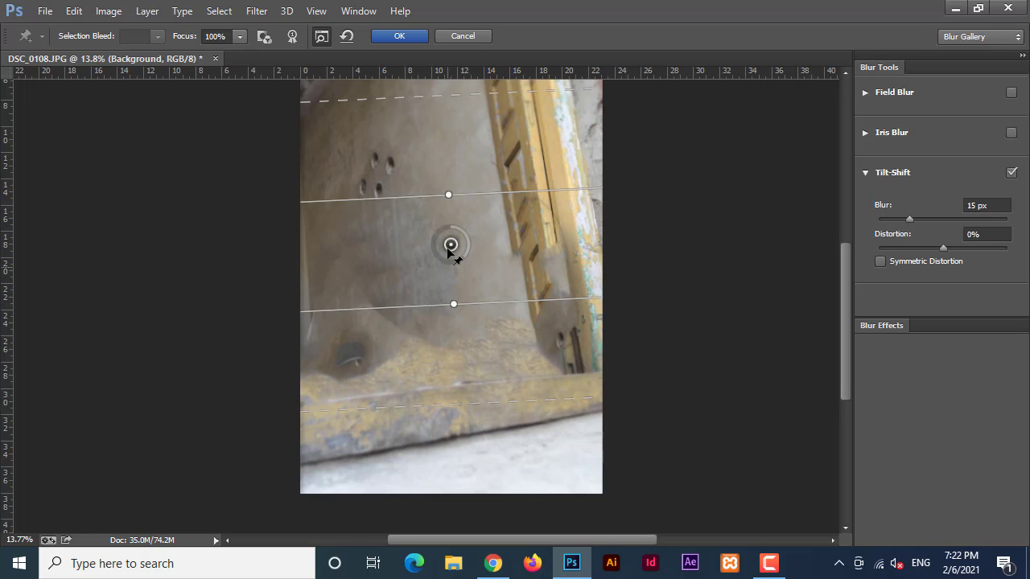
{"action": "left_click_drag", "start_coordinate": [450, 244], "coordinate": [447, 325]}
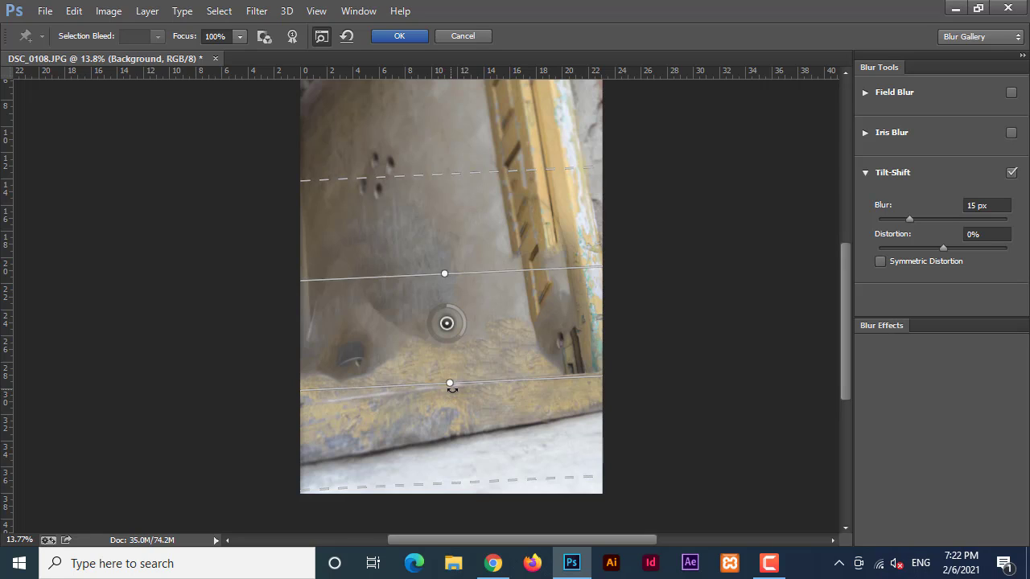
{"action": "left_click_drag", "start_coordinate": [452, 387], "coordinate": [454, 389]}
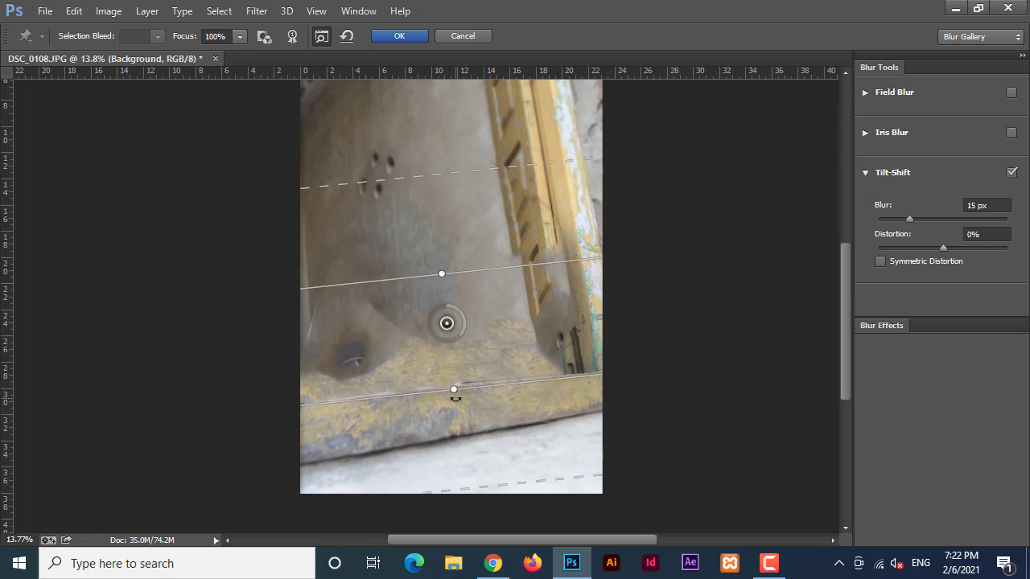
{"action": "left_click_drag", "start_coordinate": [456, 399], "coordinate": [453, 386]}
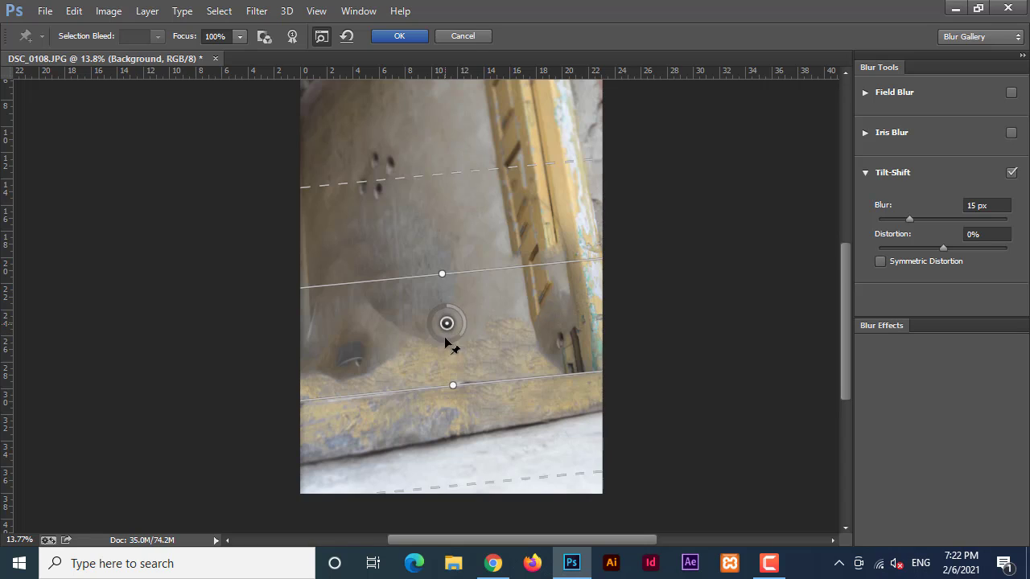
Step: Centre the focus band on the lower edge of the ledge and shorten the blur transition above it
{"action": "left_click_drag", "start_coordinate": [445, 340], "coordinate": [472, 527]}
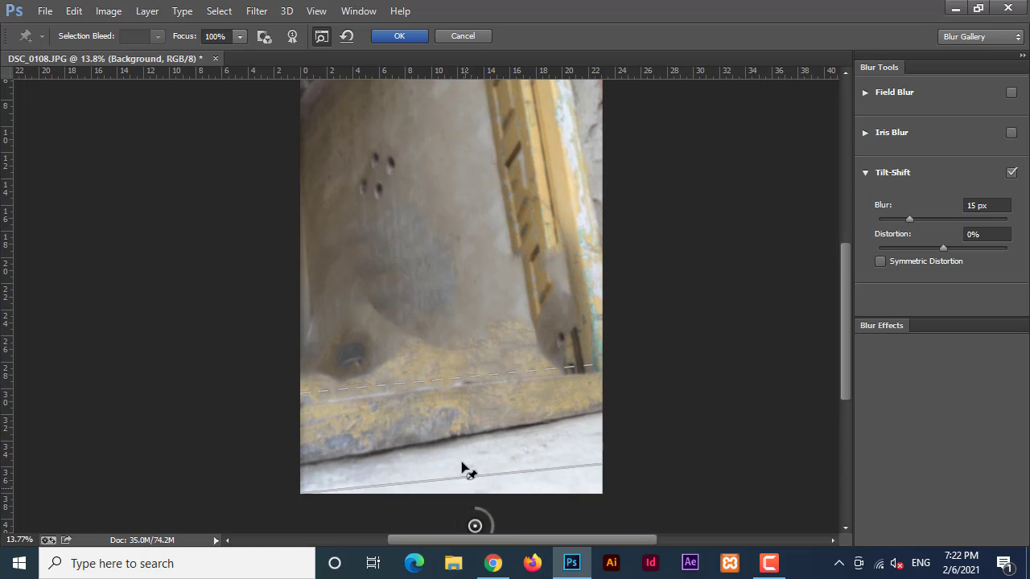
{"action": "left_click_drag", "start_coordinate": [465, 469], "coordinate": [467, 432]}
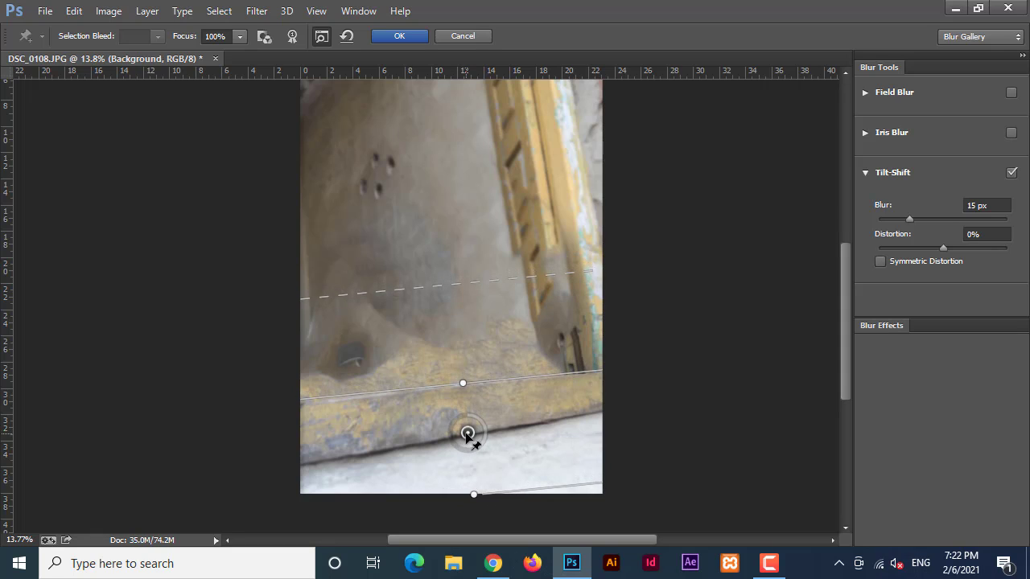
{"action": "left_click_drag", "start_coordinate": [462, 309], "coordinate": [465, 367]}
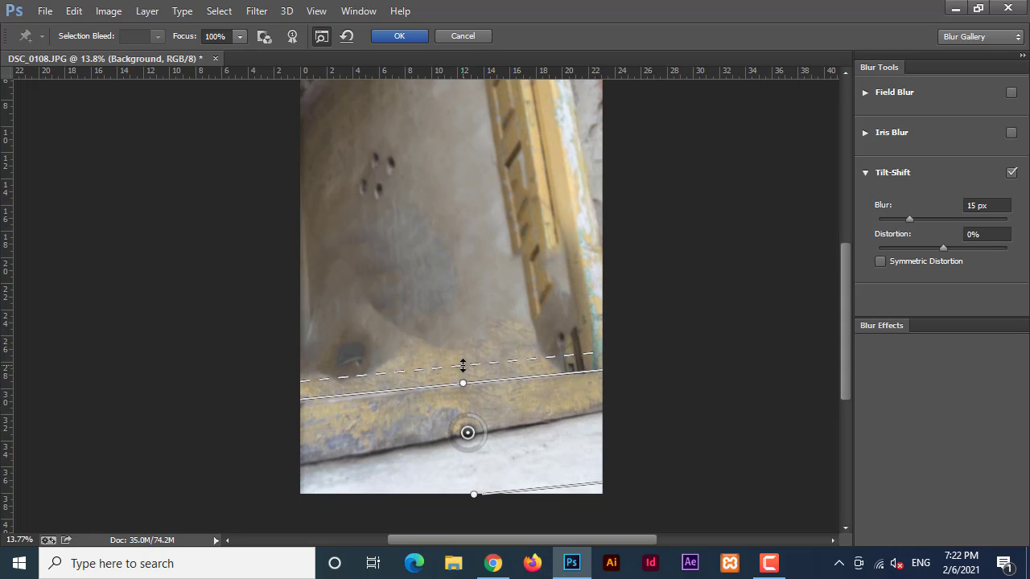
Step: Set the Tilt-Shift blur to 31 px and apply it to the Background layer
{"action": "left_click", "coordinate": [916, 220]}
{"action": "left_click_drag", "start_coordinate": [916, 220], "coordinate": [924, 220]}
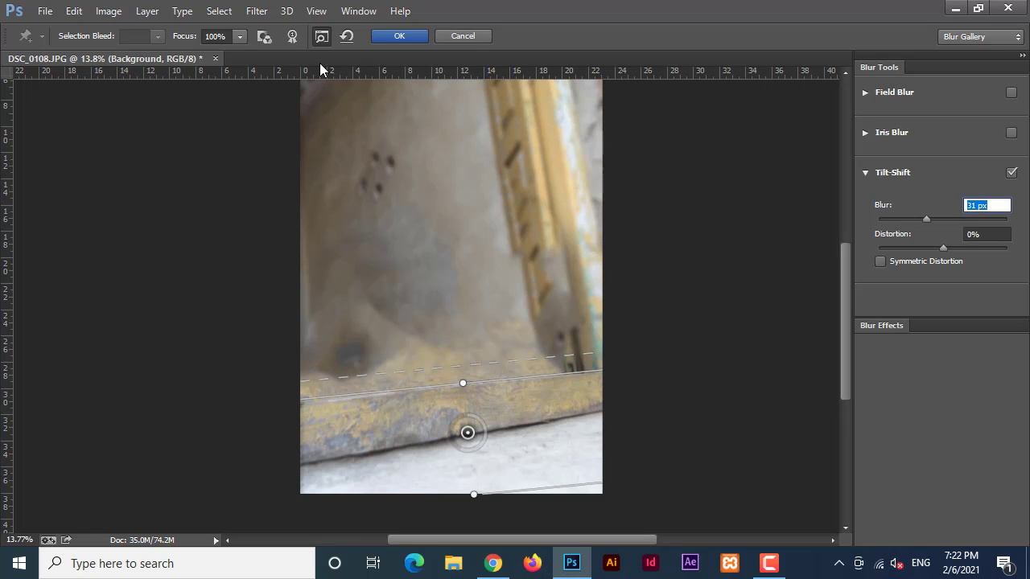
{"action": "left_click", "coordinate": [386, 35]}
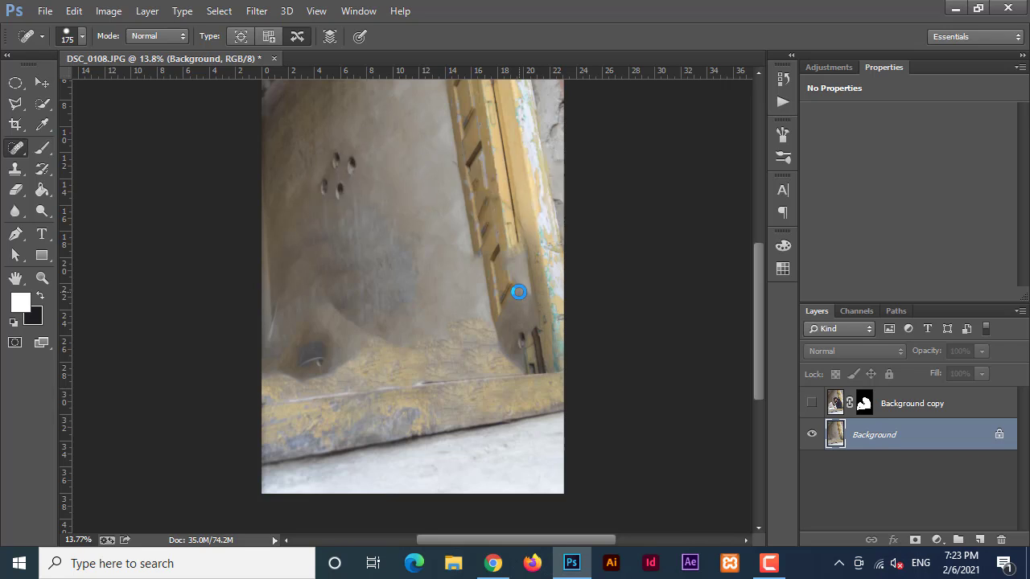
Step: Show the Background copy layer and apply its layer mask permanently
{"action": "left_click", "coordinate": [811, 402]}
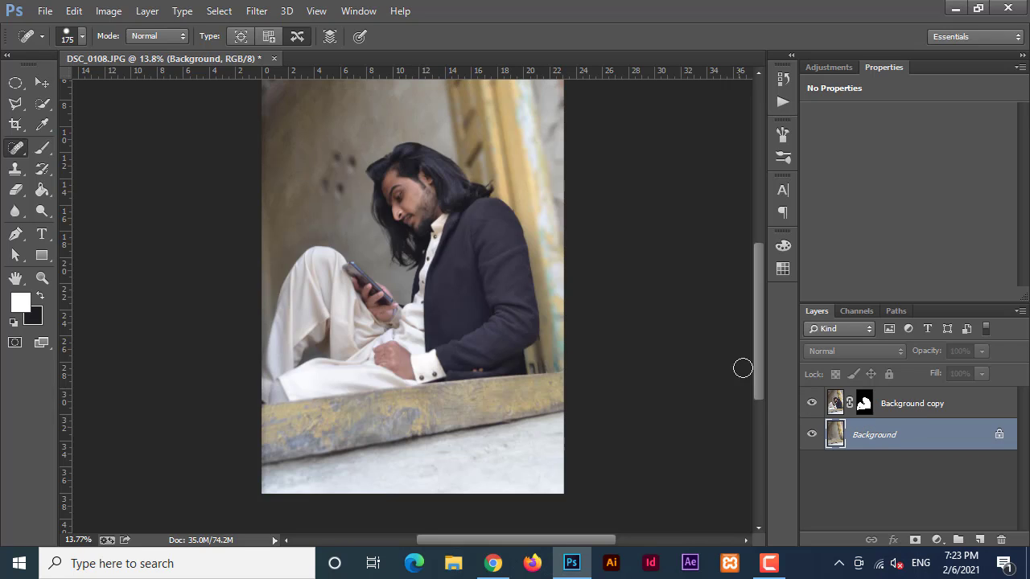
{"action": "left_click", "coordinate": [864, 404]}
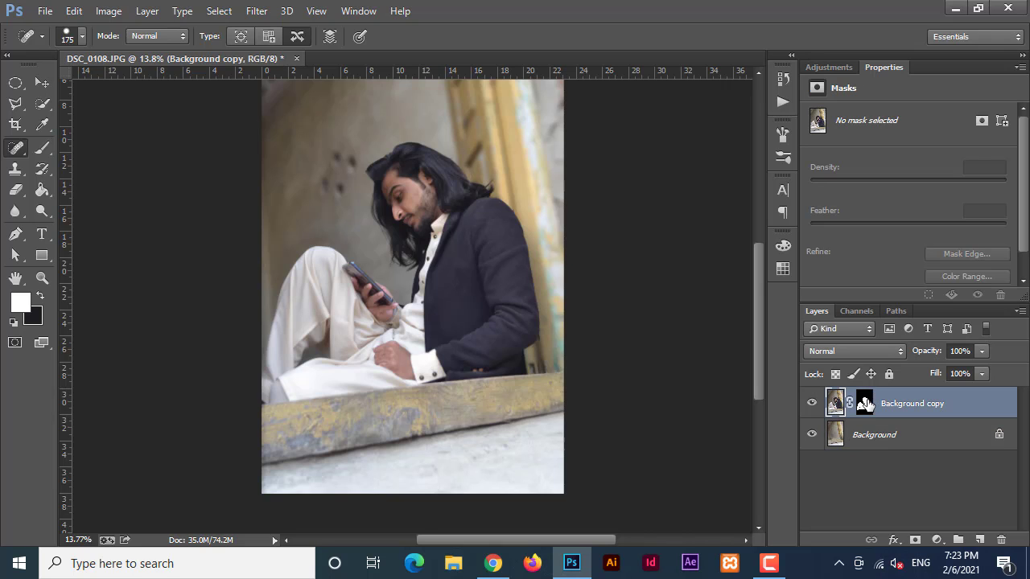
{"action": "right_click", "coordinate": [864, 404]}
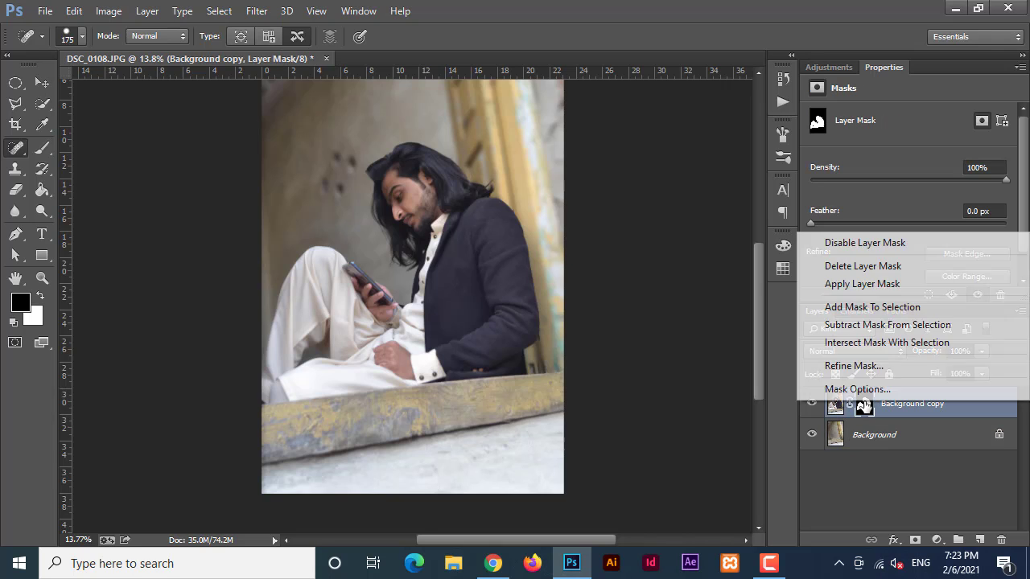
{"action": "left_click", "coordinate": [873, 288]}
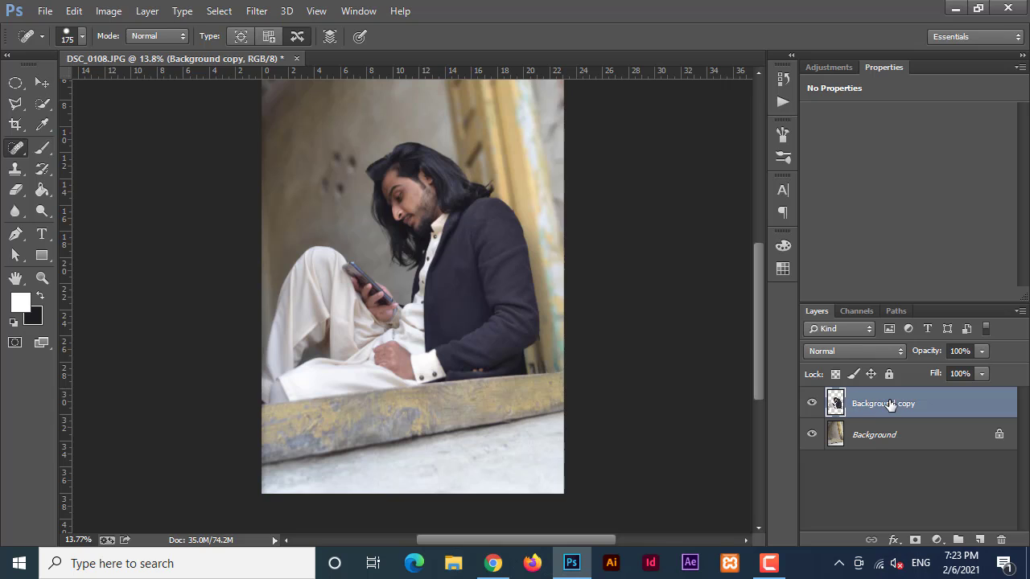
Step: Reshape the outline of the man's hair on Background copy in Liquify, using the Forward Warp tool with a brush size of 175
{"action": "left_click", "coordinate": [259, 11]}
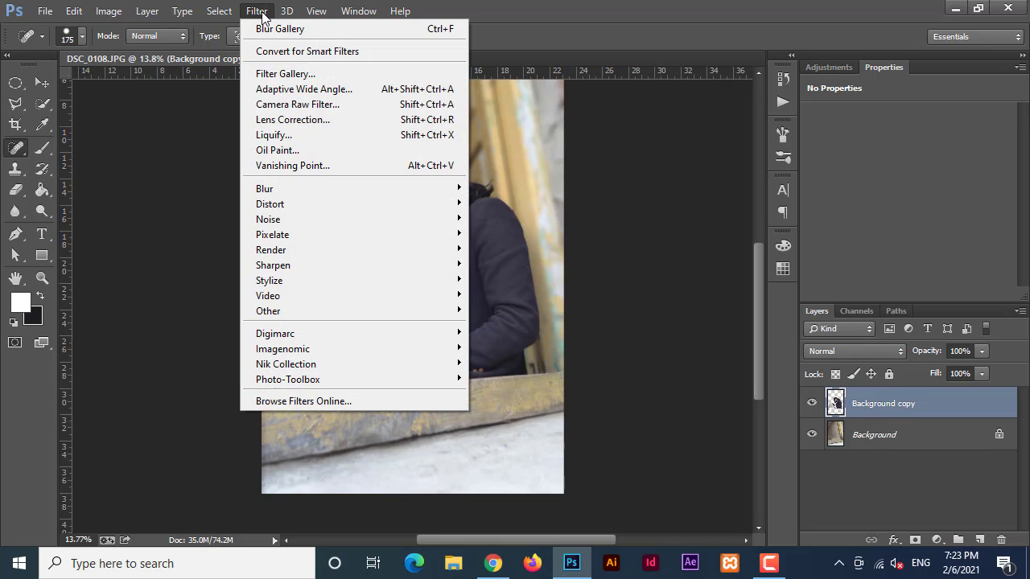
{"action": "left_click", "coordinate": [274, 135]}
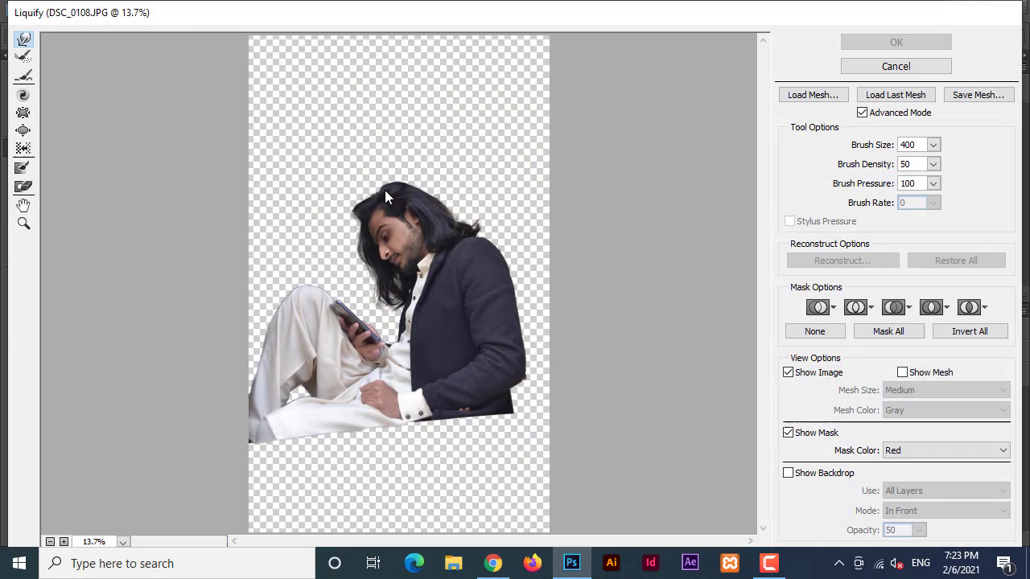
{"action": "key", "text": "ctrl+plus"}
{"action": "key", "text": "ctrl+plus"}
{"action": "key", "text": "ctrl+plus"}
{"action": "key", "text": "ctrl+plus"}
{"action": "mouse_move", "coordinate": [311, 240]}
{"action": "left_mouse_down"}
{"action": "mouse_move", "coordinate": [386, 391]}
{"action": "mouse_move", "coordinate": [432, 445]}
{"action": "left_mouse_up"}
{"action": "key", "text": "ctrl+minus"}
{"action": "key", "text": "bracketleft"}
{"action": "key", "text": "bracketleft"}
{"action": "key", "text": "bracketleft"}
{"action": "key", "text": "bracketleft"}
{"action": "key", "text": "bracketleft"}
{"action": "key", "text": "bracketleft"}
{"action": "key", "text": "bracketleft"}
{"action": "key", "text": "bracketleft"}
{"action": "key", "text": "bracketleft"}
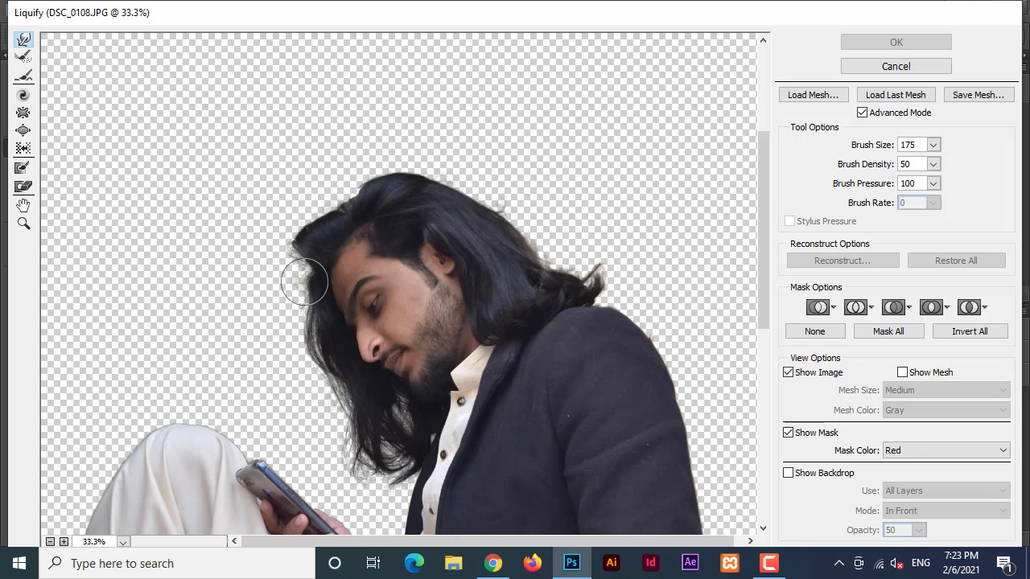
{"action": "mouse_move", "coordinate": [299, 280]}
{"action": "left_mouse_down"}
{"action": "mouse_move", "coordinate": [277, 267]}
{"action": "mouse_move", "coordinate": [302, 304]}
{"action": "mouse_move", "coordinate": [305, 332]}
{"action": "mouse_move", "coordinate": [297, 287]}
{"action": "mouse_move", "coordinate": [271, 333]}
{"action": "mouse_move", "coordinate": [263, 329]}
{"action": "mouse_move", "coordinate": [276, 295]}
{"action": "mouse_move", "coordinate": [291, 289]}
{"action": "mouse_move", "coordinate": [291, 231]}
{"action": "mouse_move", "coordinate": [359, 181]}
{"action": "mouse_move", "coordinate": [315, 208]}
{"action": "mouse_move", "coordinate": [393, 175]}
{"action": "mouse_move", "coordinate": [375, 173]}
{"action": "mouse_move", "coordinate": [449, 174]}
{"action": "mouse_move", "coordinate": [515, 210]}
{"action": "mouse_move", "coordinate": [527, 232]}
{"action": "mouse_move", "coordinate": [588, 256]}
{"action": "left_mouse_up"}
Step: Push the hair hanging in front of the face outward with a larger warp brush and apply the Liquify changes
{"action": "key", "text": "bracketright"}
{"action": "key", "text": "bracketright"}
{"action": "key", "text": "bracketright"}
{"action": "key", "text": "bracketright"}
{"action": "key", "text": "bracketright"}
{"action": "mouse_move", "coordinate": [367, 384]}
{"action": "left_mouse_down"}
{"action": "mouse_move", "coordinate": [334, 402]}
{"action": "mouse_move", "coordinate": [346, 400]}
{"action": "mouse_move", "coordinate": [280, 302]}
{"action": "mouse_move", "coordinate": [293, 373]}
{"action": "mouse_move", "coordinate": [335, 441]}
{"action": "mouse_move", "coordinate": [349, 463]}
{"action": "mouse_move", "coordinate": [351, 446]}
{"action": "mouse_move", "coordinate": [388, 472]}
{"action": "mouse_move", "coordinate": [328, 390]}
{"action": "mouse_move", "coordinate": [292, 310]}
{"action": "mouse_move", "coordinate": [284, 261]}
{"action": "mouse_move", "coordinate": [301, 209]}
{"action": "mouse_move", "coordinate": [282, 308]}
{"action": "mouse_move", "coordinate": [278, 281]}
{"action": "mouse_move", "coordinate": [290, 355]}
{"action": "mouse_move", "coordinate": [286, 338]}
{"action": "mouse_move", "coordinate": [341, 427]}
{"action": "left_mouse_up"}
{"action": "scroll", "coordinate": [542, 209], "scroll_direction": "down", "scroll_amount": 2}
{"action": "key", "text": "Return"}
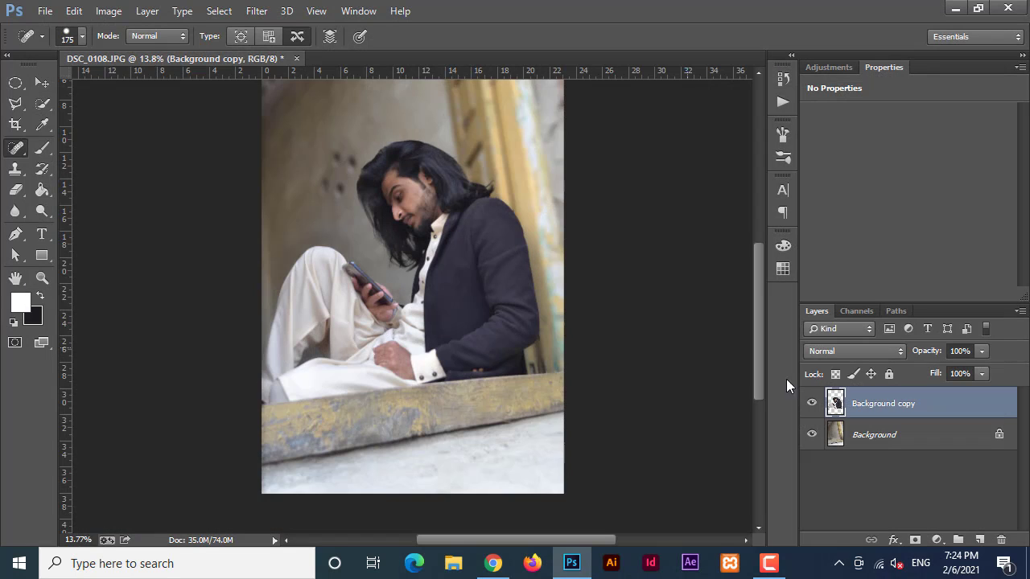
Step: Compare the hair before and after Liquify using the history states, ending on the Liquify state
{"action": "left_click", "coordinate": [783, 79]}
{"action": "left_click", "coordinate": [683, 237]}
{"action": "left_click", "coordinate": [658, 255]}
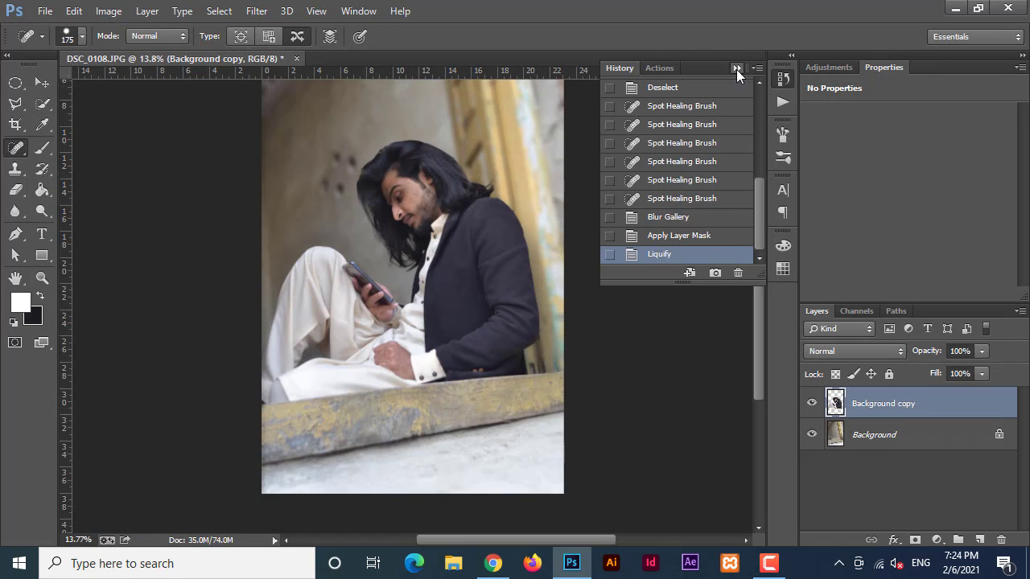
Step: Adjust the hair hanging in front of the face in Liquify with a warp brush size of 400 and apply it
{"action": "left_click", "coordinate": [736, 69]}
{"action": "scroll", "coordinate": [552, 368], "scroll_direction": "up", "scroll_amount": 4}
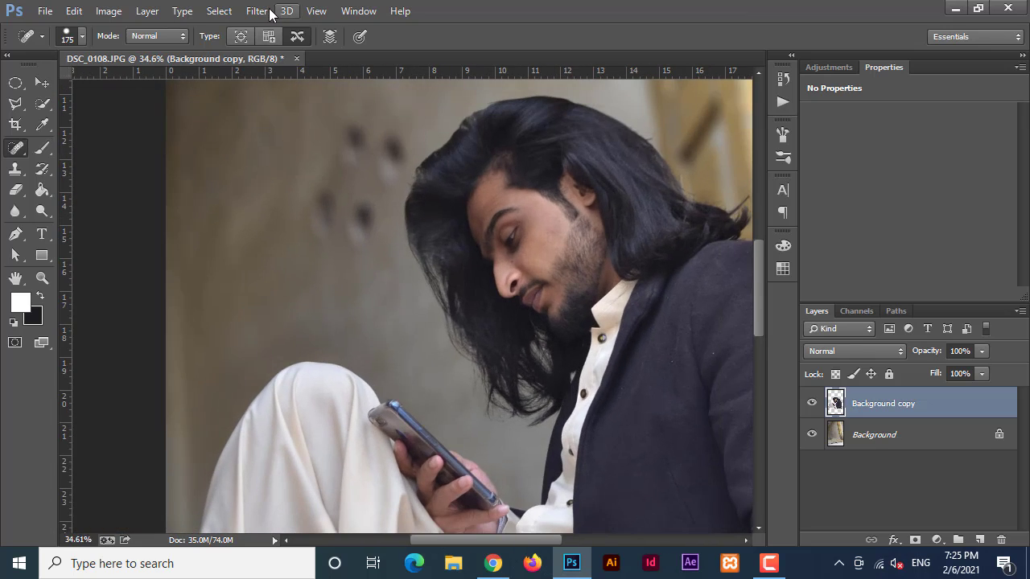
{"action": "left_click", "coordinate": [260, 12]}
{"action": "left_click", "coordinate": [306, 141]}
{"action": "key", "text": "ctrl+plus"}
{"action": "key", "text": "ctrl+plus"}
{"action": "key", "text": "ctrl+plus"}
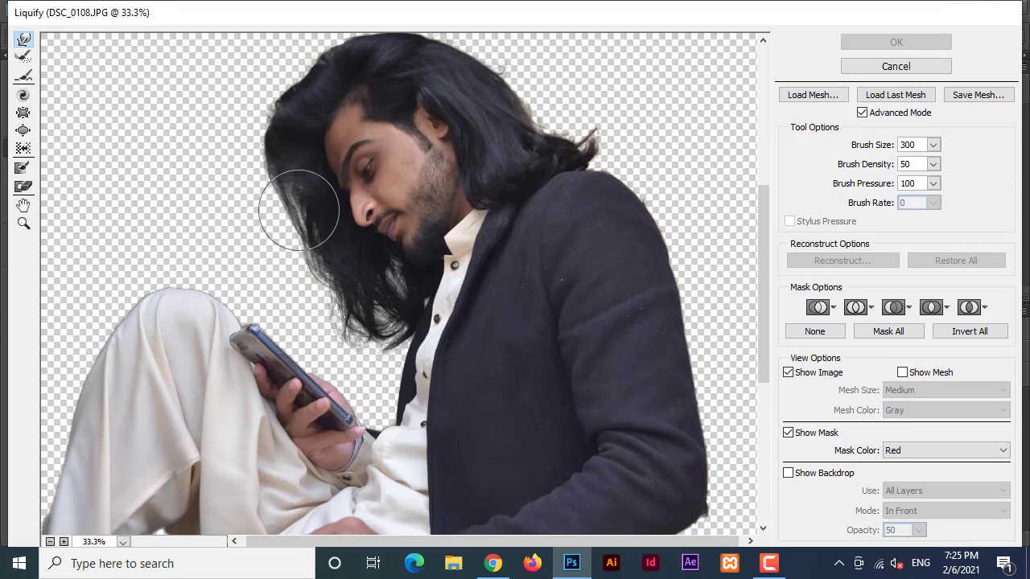
{"action": "key", "text": "bracketright"}
{"action": "mouse_move", "coordinate": [299, 210]}
{"action": "left_mouse_down"}
{"action": "mouse_move", "coordinate": [279, 187]}
{"action": "mouse_move", "coordinate": [296, 243]}
{"action": "left_mouse_up"}
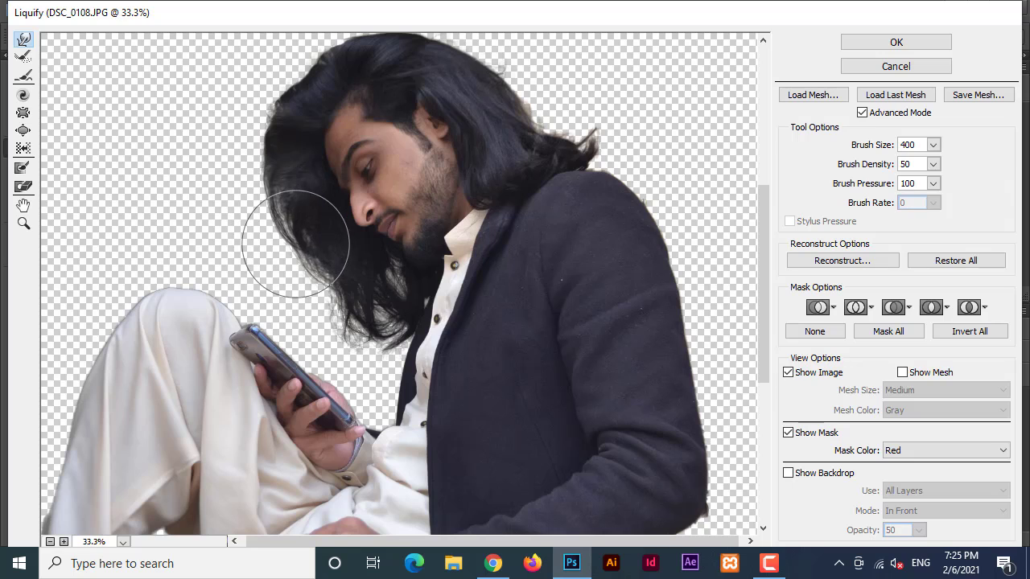
{"action": "left_click", "coordinate": [869, 46]}
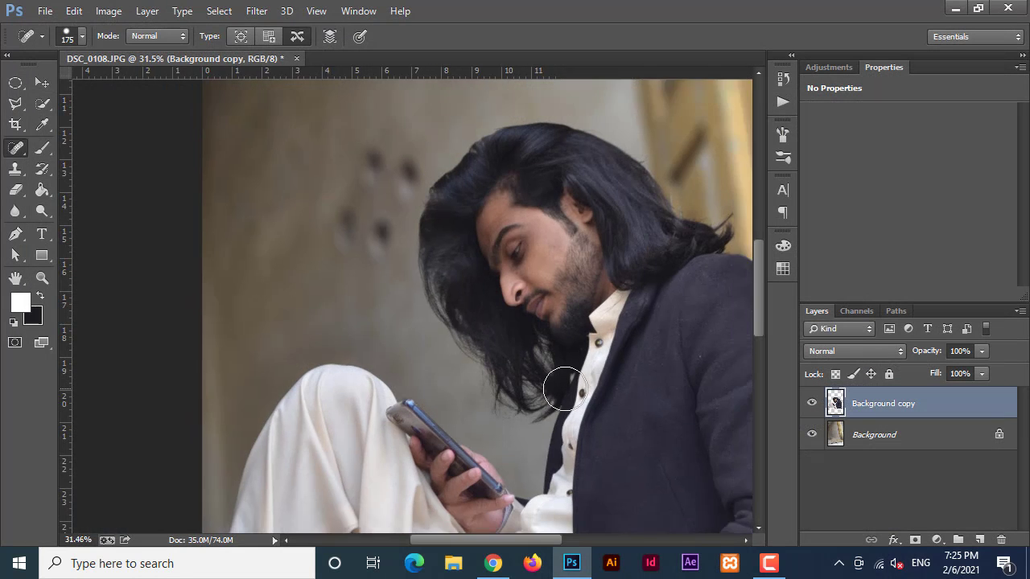
Step: Stamp all visible layers into a new merged layer above Background copy
{"action": "scroll", "coordinate": [565, 389], "scroll_direction": "down", "scroll_amount": 5}
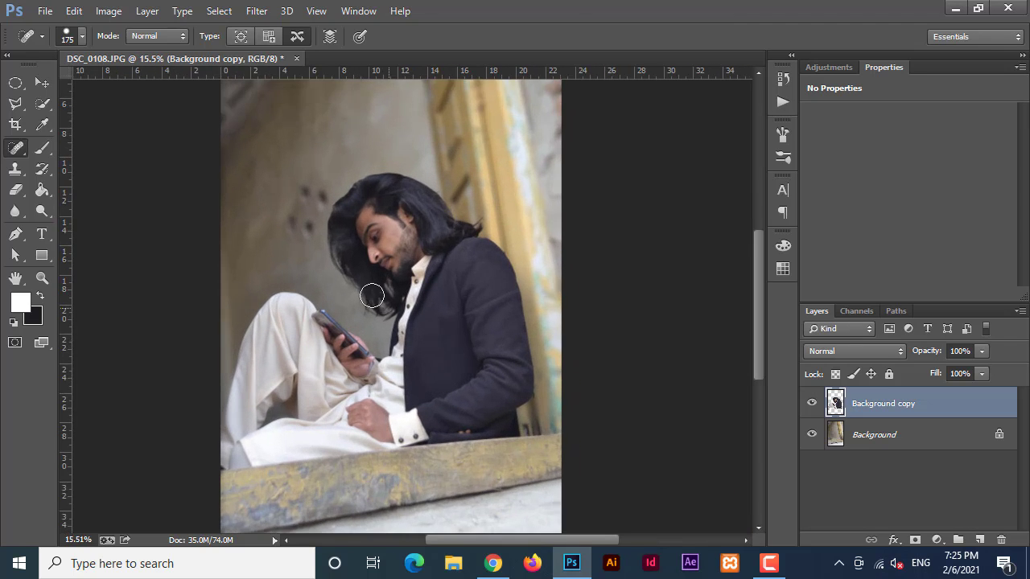
{"action": "scroll", "coordinate": [372, 296], "scroll_direction": "up", "scroll_amount": 2}
{"action": "scroll", "coordinate": [380, 290], "scroll_direction": "down", "scroll_amount": 3}
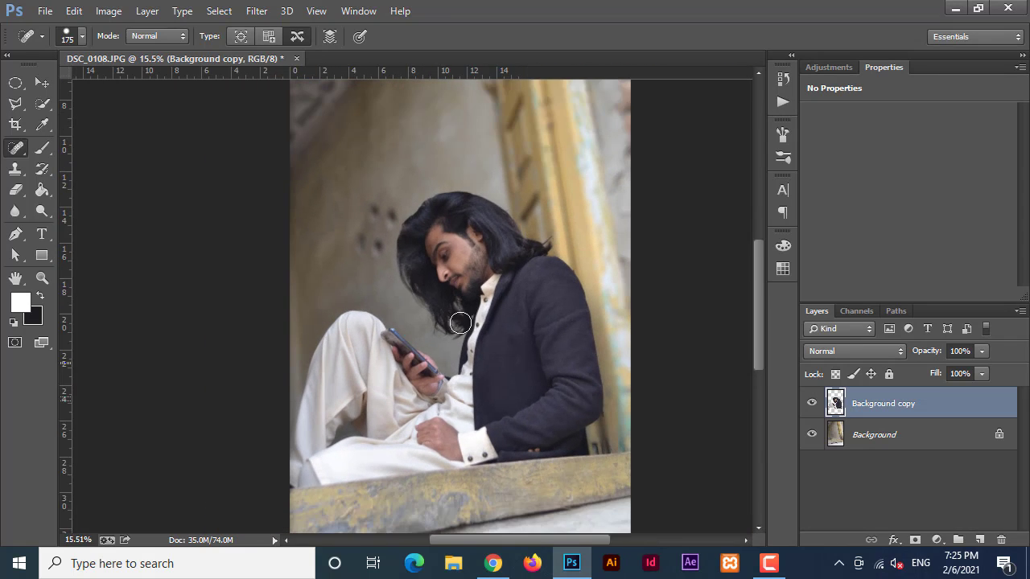
{"action": "key", "text": "ctrl+alt+shift+e"}
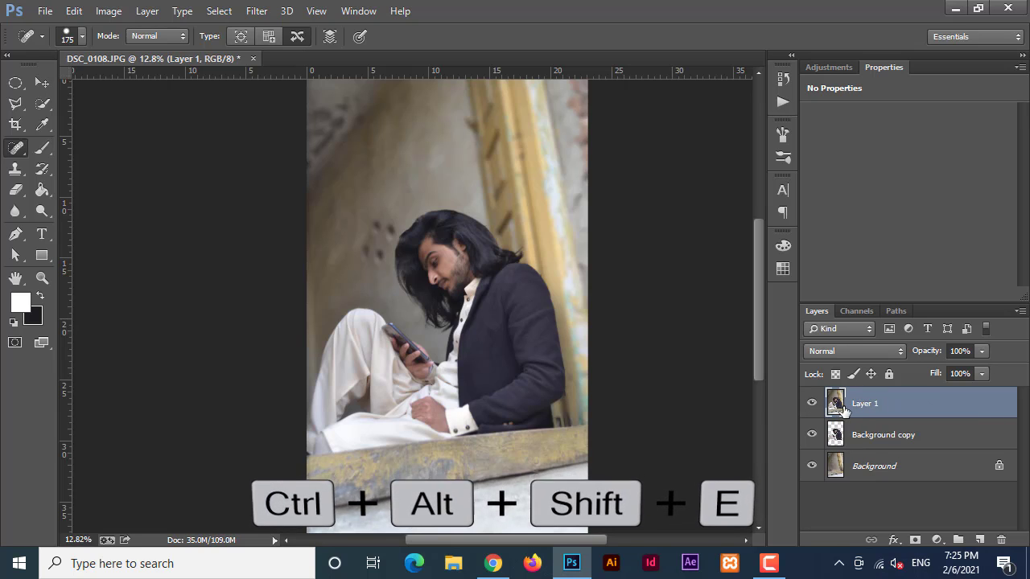
{"action": "mouse_move", "coordinate": [390, 277]}
{"action": "left_mouse_down"}
{"action": "mouse_move", "coordinate": [411, 286]}
{"action": "mouse_move", "coordinate": [412, 276]}
{"action": "left_mouse_up"}
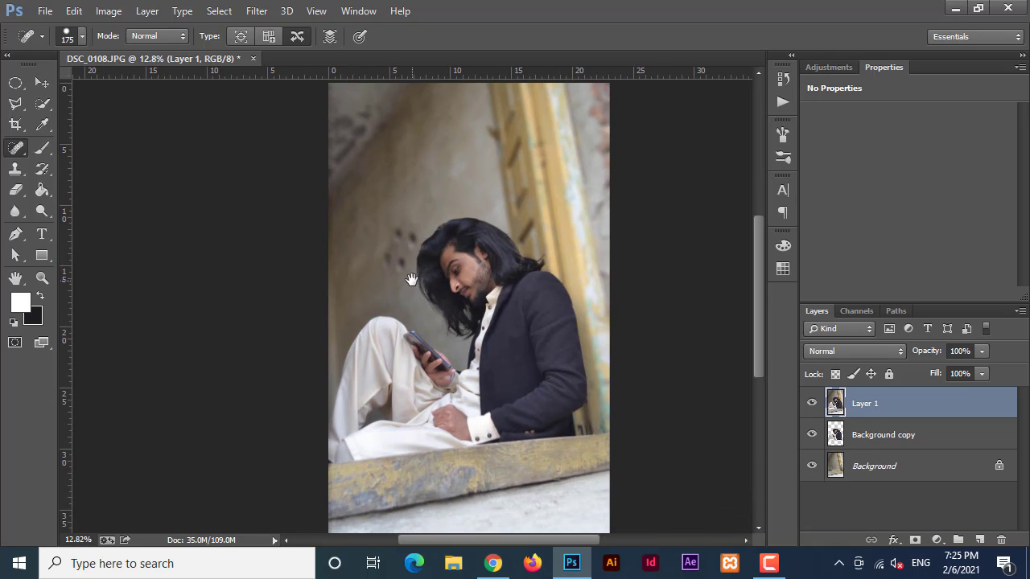
Step: Open the merged layer in Nik Collection's Color Efex Pro 4 and choose the Dark Contrasts filter
{"action": "left_click", "coordinate": [249, 12]}
{"action": "mouse_move", "coordinate": [290, 371]}
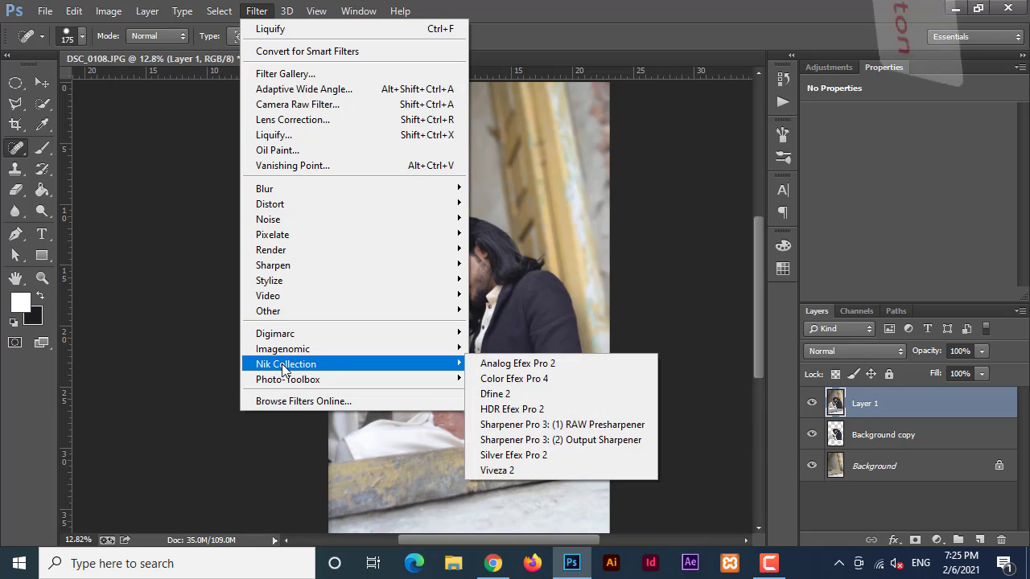
{"action": "left_click", "coordinate": [512, 378]}
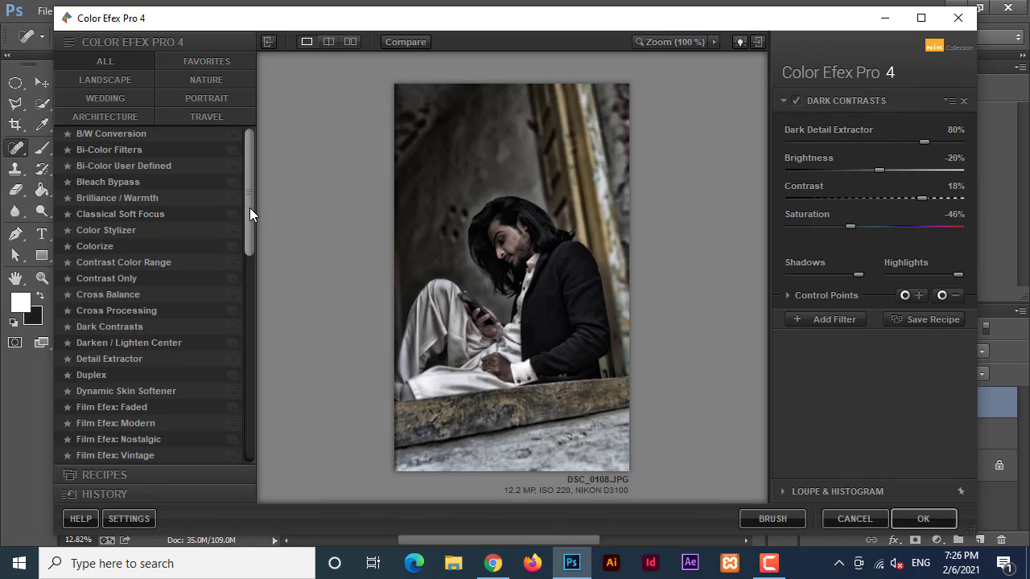
{"action": "scroll", "coordinate": [250, 213], "scroll_direction": "down", "scroll_amount": 1}
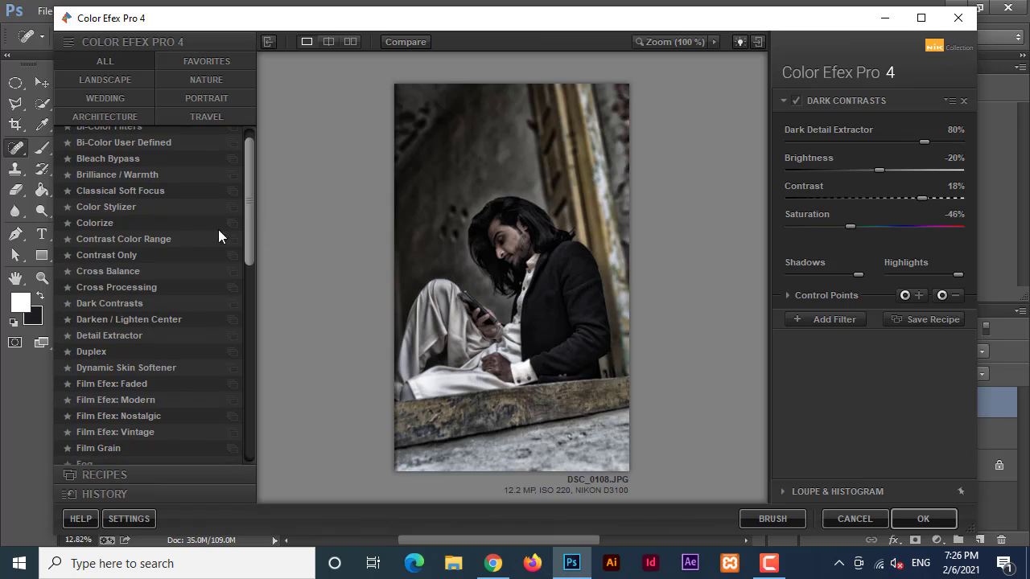
{"action": "left_click", "coordinate": [111, 307]}
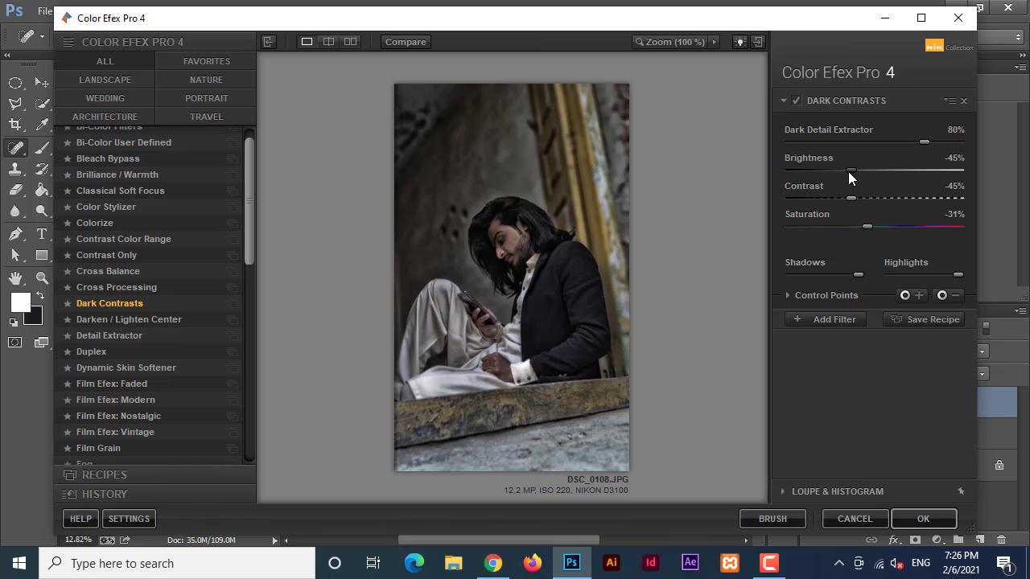
Step: Set Dark Detail Extractor to 73%, Brightness to -15%, Contrast to 22% and Saturation to -41%, and apply the Dark Contrasts filter
{"action": "left_click_drag", "start_coordinate": [851, 197], "coordinate": [914, 201]}
{"action": "left_click", "coordinate": [887, 173]}
{"action": "left_click", "coordinate": [887, 170]}
{"action": "left_click_drag", "start_coordinate": [866, 226], "coordinate": [859, 224]}
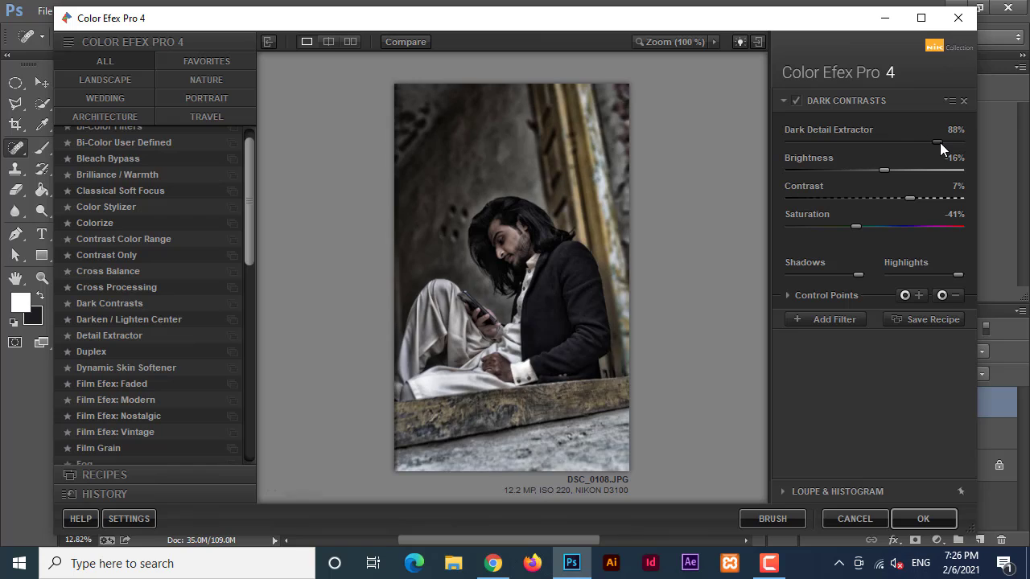
{"action": "left_click_drag", "start_coordinate": [940, 143], "coordinate": [912, 142]}
{"action": "left_click_drag", "start_coordinate": [892, 169], "coordinate": [903, 170]}
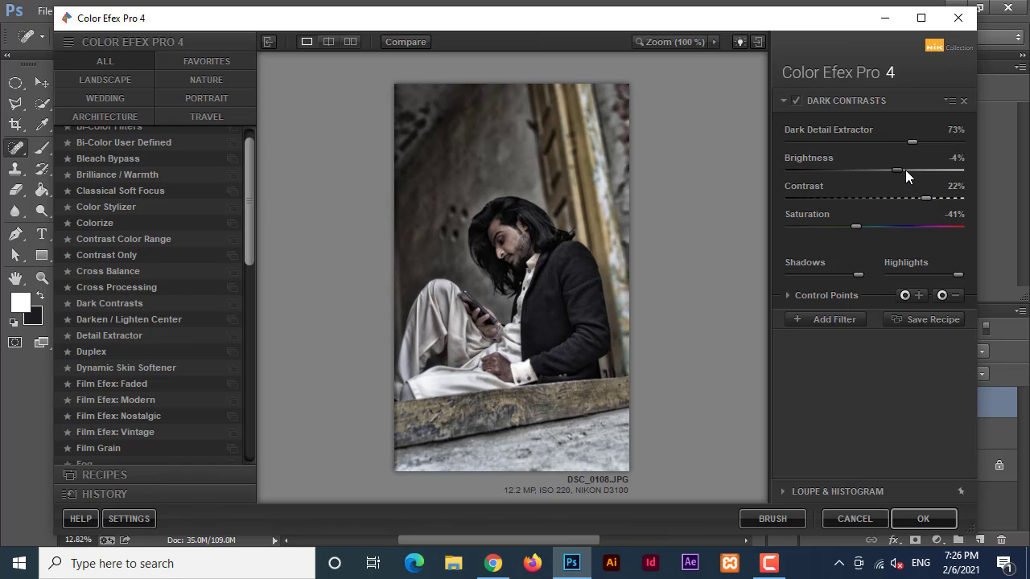
{"action": "left_click_drag", "start_coordinate": [906, 170], "coordinate": [889, 169]}
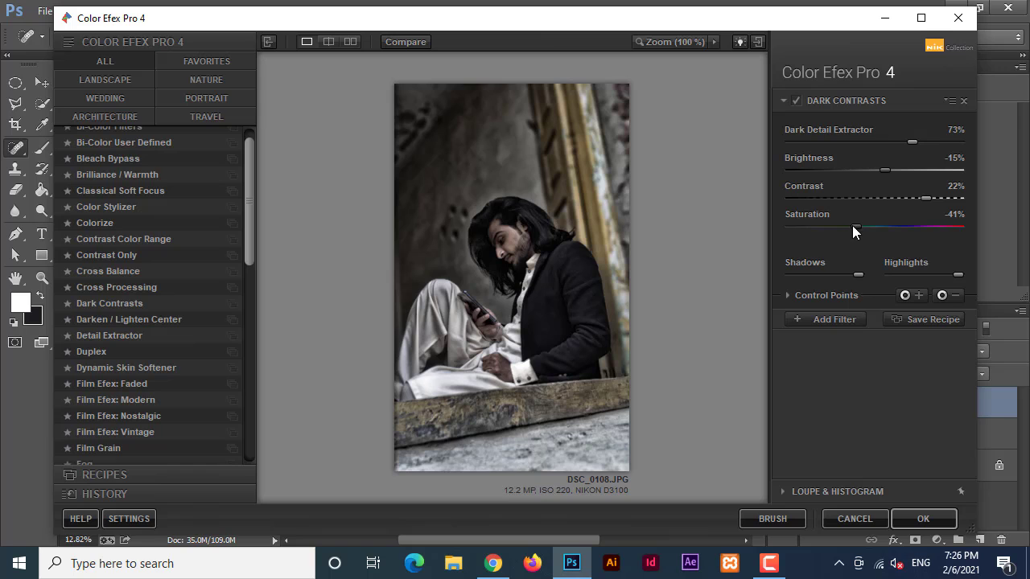
{"action": "left_click", "coordinate": [918, 521]}
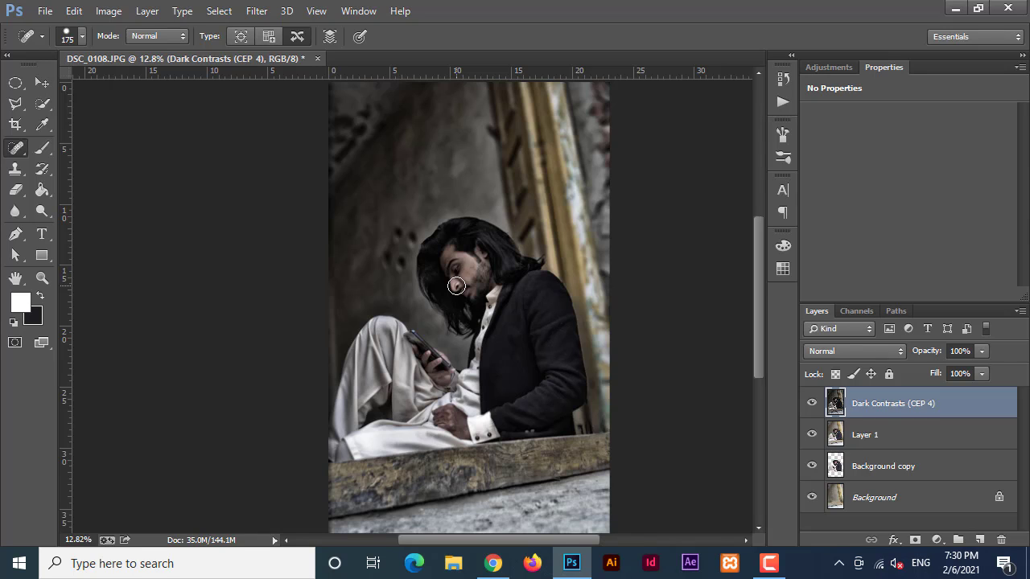
Step: Add a layer mask to the Dark Contrasts layer and paint black over the man's face with a size 175 brush
{"action": "left_click", "coordinate": [812, 404]}
{"action": "left_click", "coordinate": [812, 404]}
{"action": "scroll", "coordinate": [413, 254], "scroll_direction": "up", "scroll_amount": 5}
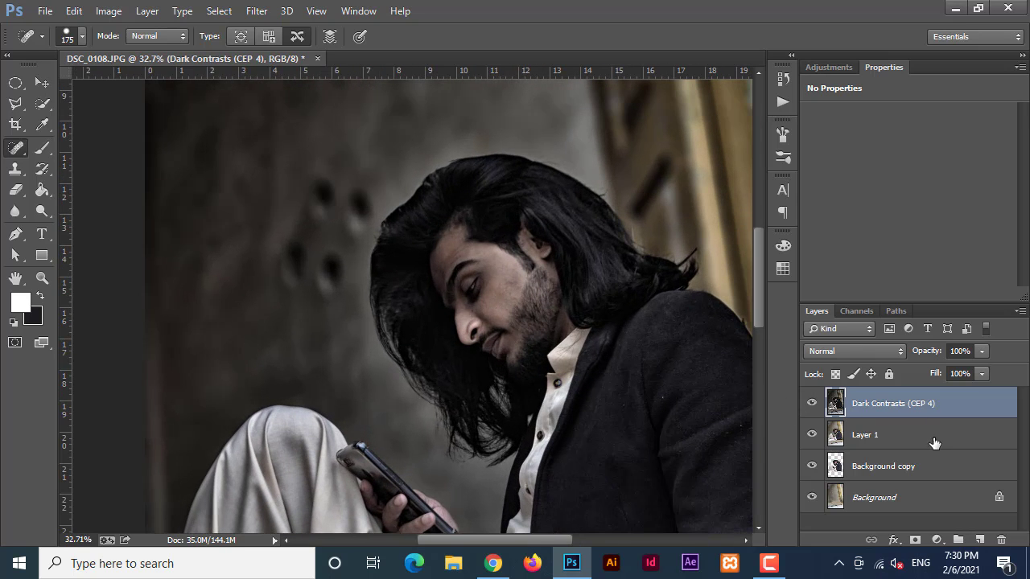
{"action": "left_click", "coordinate": [915, 540]}
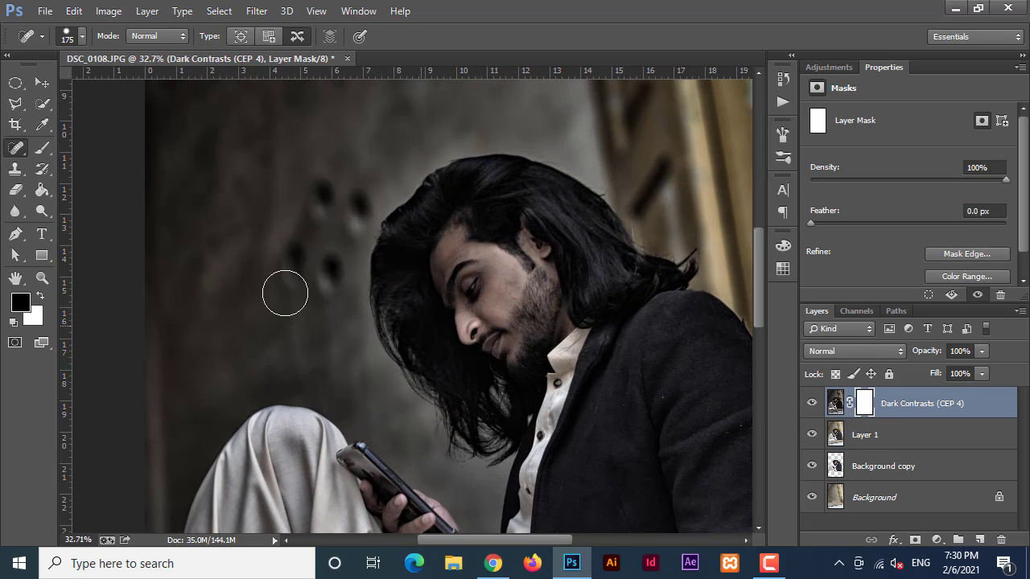
{"action": "left_click", "coordinate": [43, 149]}
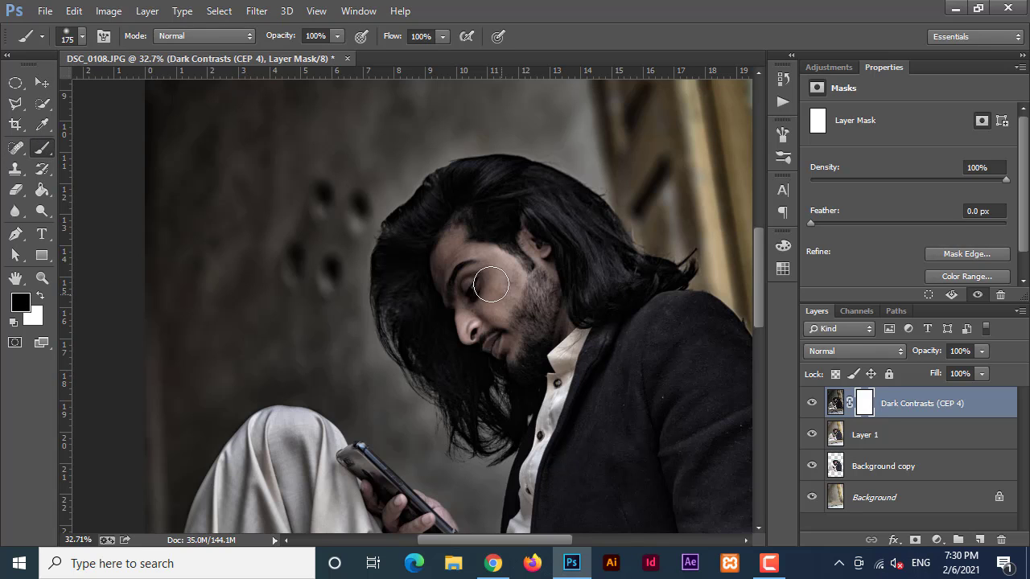
{"action": "mouse_move", "coordinate": [491, 284]}
{"action": "left_mouse_down"}
{"action": "mouse_move", "coordinate": [490, 312]}
{"action": "mouse_move", "coordinate": [500, 271]}
{"action": "mouse_move", "coordinate": [451, 273]}
{"action": "mouse_move", "coordinate": [476, 333]}
{"action": "mouse_move", "coordinate": [517, 346]}
{"action": "mouse_move", "coordinate": [544, 284]}
{"action": "mouse_move", "coordinate": [551, 326]}
{"action": "mouse_move", "coordinate": [522, 362]}
{"action": "left_mouse_up"}
Step: Paint black on the Dark Contrasts mask over both hands with the brush reduced to size 70
{"action": "scroll", "coordinate": [536, 322], "scroll_direction": "down", "scroll_amount": 4}
{"action": "scroll", "coordinate": [547, 161], "scroll_direction": "up", "scroll_amount": 3}
{"action": "scroll", "coordinate": [460, 403], "scroll_direction": "up", "scroll_amount": 6}
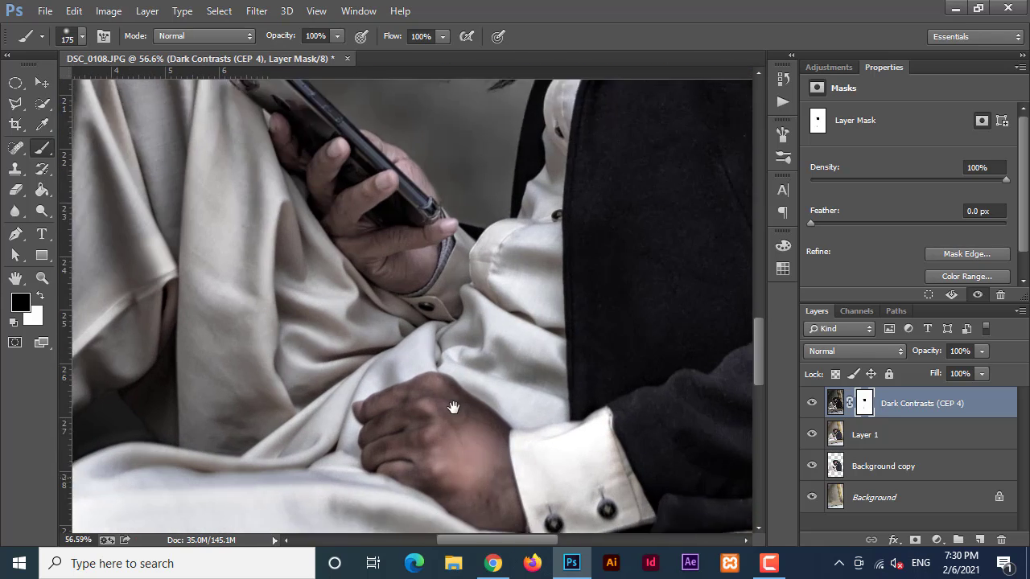
{"action": "left_click_drag", "start_coordinate": [454, 408], "coordinate": [442, 341]}
{"action": "key", "text": "bracketleft"}
{"action": "key", "text": "bracketleft"}
{"action": "key", "text": "bracketleft"}
{"action": "key", "text": "bracketleft"}
{"action": "key", "text": "bracketleft"}
{"action": "key", "text": "bracketleft"}
{"action": "mouse_move", "coordinate": [453, 400]}
{"action": "left_mouse_down"}
{"action": "mouse_move", "coordinate": [494, 453]}
{"action": "mouse_move", "coordinate": [399, 410]}
{"action": "mouse_move", "coordinate": [360, 369]}
{"action": "mouse_move", "coordinate": [391, 333]}
{"action": "mouse_move", "coordinate": [486, 366]}
{"action": "mouse_move", "coordinate": [394, 370]}
{"action": "mouse_move", "coordinate": [494, 444]}
{"action": "mouse_move", "coordinate": [440, 322]}
{"action": "left_mouse_up"}
{"action": "scroll", "coordinate": [373, 175], "scroll_direction": "up", "scroll_amount": 4}
{"action": "mouse_move", "coordinate": [373, 174]}
{"action": "left_mouse_down"}
{"action": "mouse_move", "coordinate": [416, 276]}
{"action": "mouse_move", "coordinate": [498, 349]}
{"action": "left_mouse_up"}
{"action": "mouse_move", "coordinate": [497, 267]}
{"action": "left_mouse_down"}
{"action": "mouse_move", "coordinate": [357, 218]}
{"action": "mouse_move", "coordinate": [474, 358]}
{"action": "mouse_move", "coordinate": [561, 386]}
{"action": "left_mouse_up"}
{"action": "mouse_move", "coordinate": [559, 278]}
{"action": "left_mouse_down"}
{"action": "mouse_move", "coordinate": [534, 379]}
{"action": "mouse_move", "coordinate": [453, 315]}
{"action": "mouse_move", "coordinate": [533, 409]}
{"action": "left_mouse_up"}
Step: Refine the mask around the hand holding the phone, reducing the black brush to size 50
{"action": "key", "text": "x"}
{"action": "scroll", "coordinate": [562, 350], "scroll_direction": "up", "scroll_amount": 2}
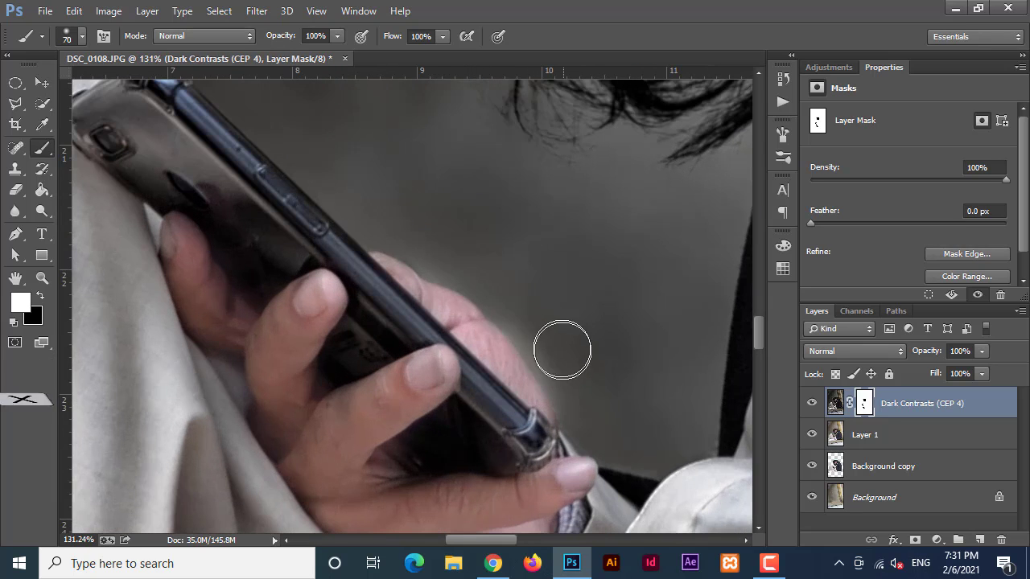
{"action": "key", "text": "x"}
{"action": "key", "text": "bracketleft"}
{"action": "key", "text": "bracketleft"}
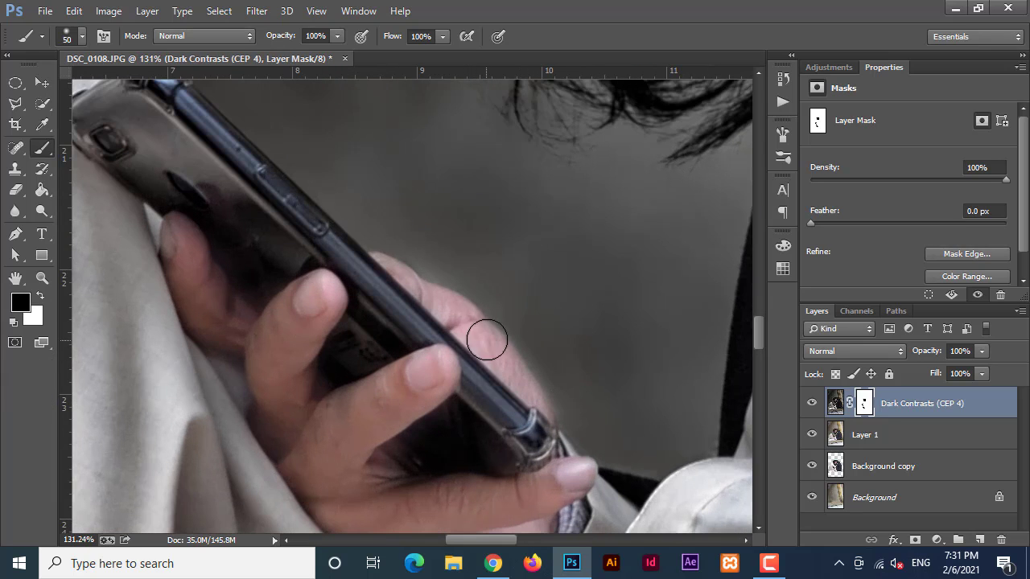
Step: Examine the masked Dark Contrasts effect on the whole photo and on the man's face
{"action": "scroll", "coordinate": [532, 375], "scroll_direction": "down", "scroll_amount": 5}
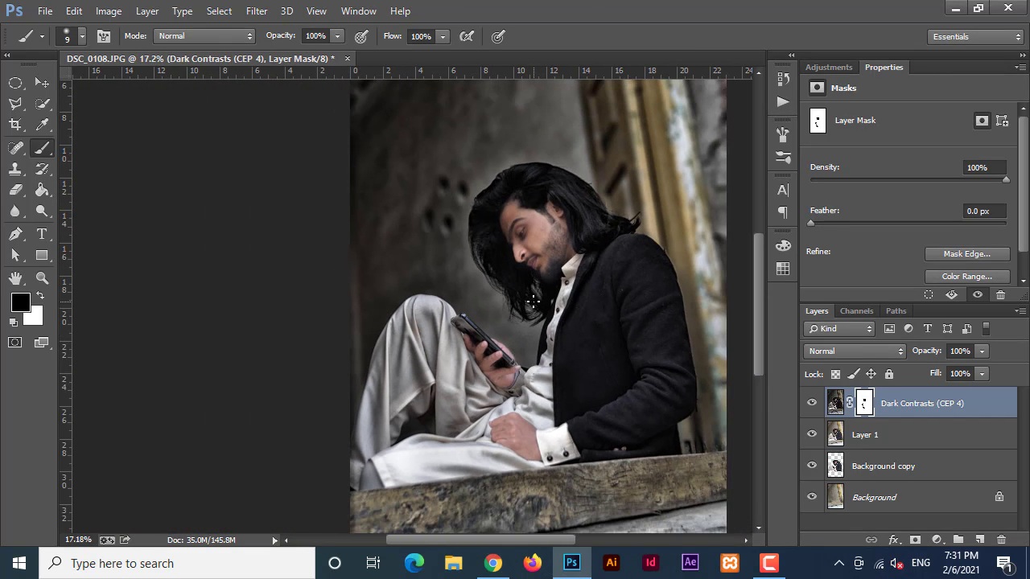
{"action": "scroll", "coordinate": [533, 301], "scroll_direction": "down", "scroll_amount": 1}
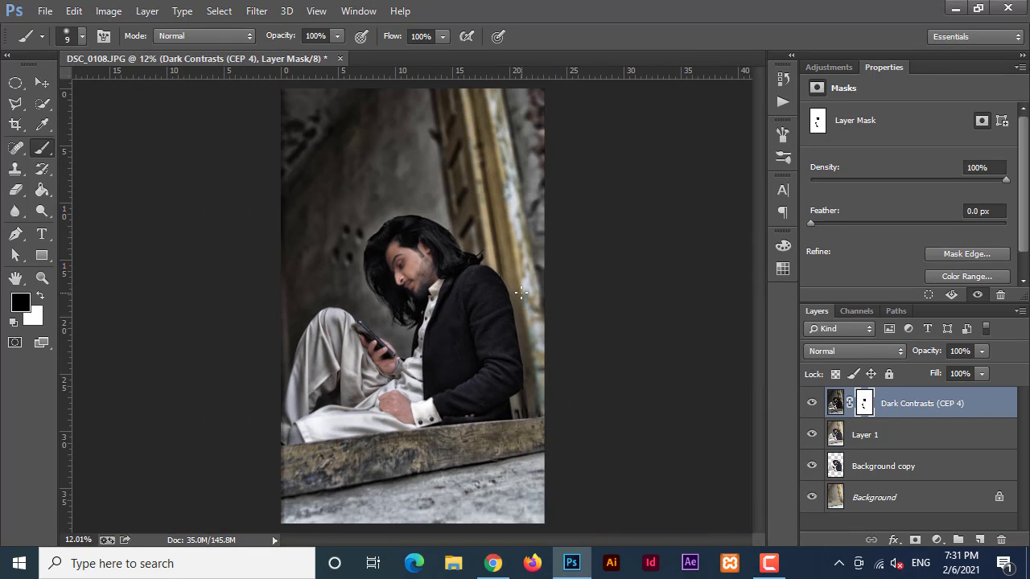
{"action": "left_click", "coordinate": [805, 406]}
{"action": "scroll", "coordinate": [341, 292], "scroll_direction": "down", "scroll_amount": 1}
{"action": "scroll", "coordinate": [339, 293], "scroll_direction": "up", "scroll_amount": 1}
{"action": "scroll", "coordinate": [339, 293], "scroll_direction": "down", "scroll_amount": 1}
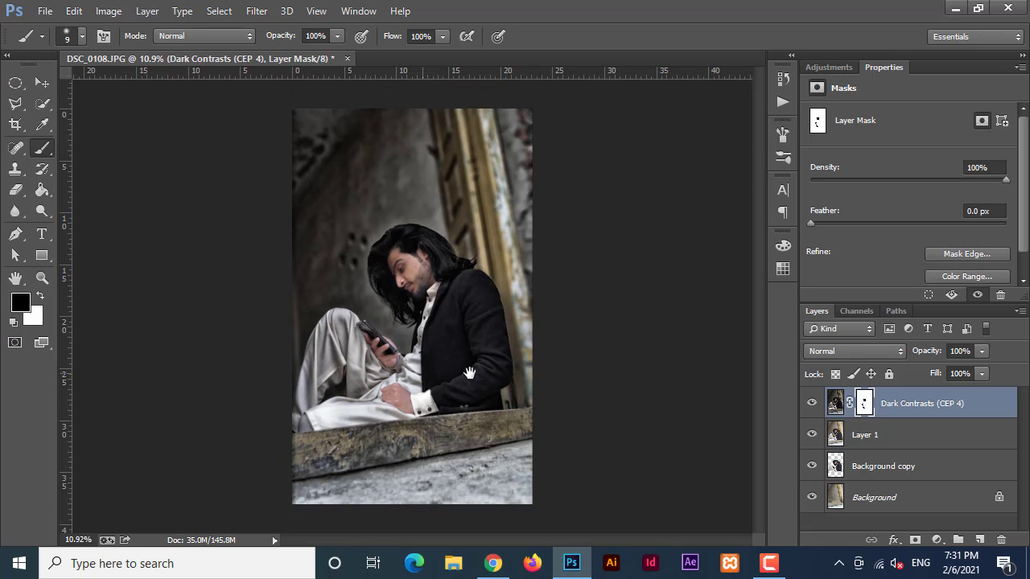
{"action": "scroll", "coordinate": [412, 366], "scroll_direction": "up", "scroll_amount": 1}
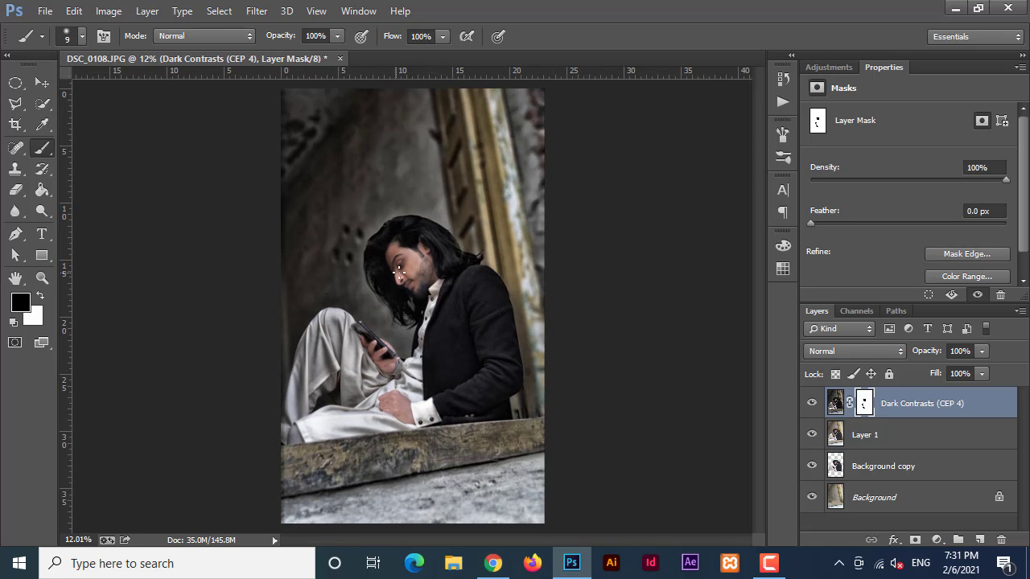
{"action": "scroll", "coordinate": [407, 278], "scroll_direction": "up", "scroll_amount": 14}
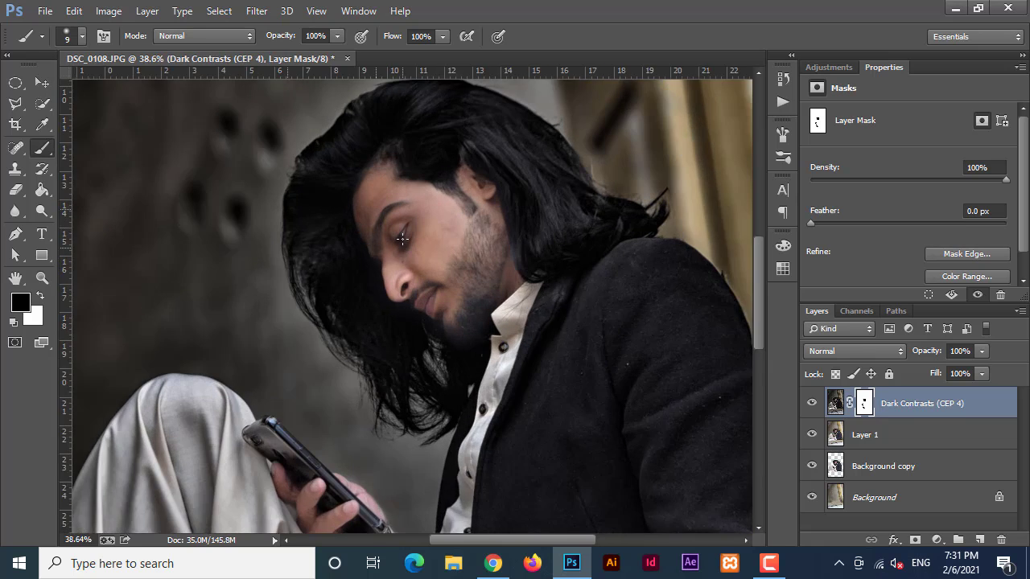
{"action": "scroll", "coordinate": [403, 213], "scroll_direction": "down", "scroll_amount": 6}
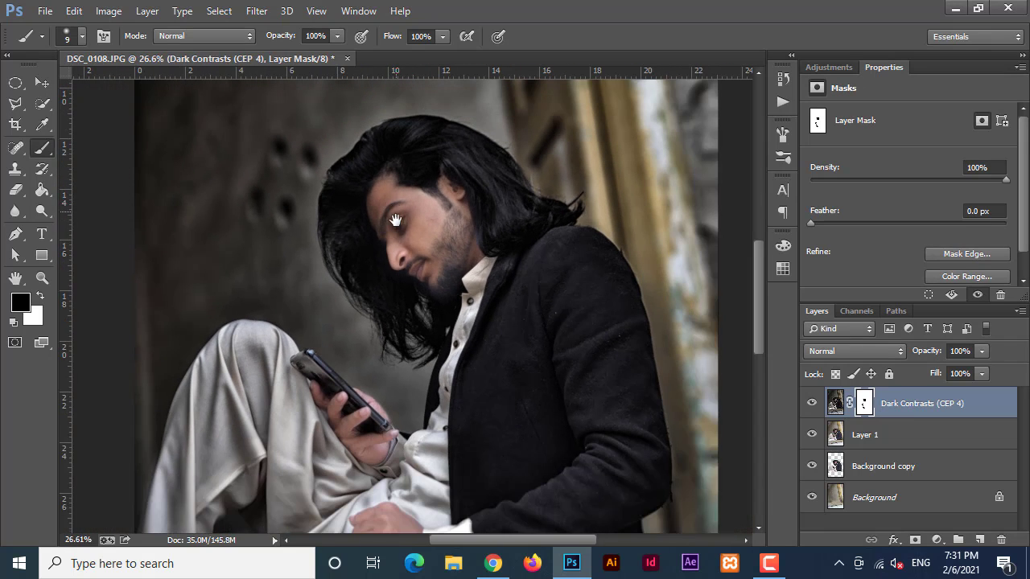
{"action": "left_click_drag", "start_coordinate": [395, 219], "coordinate": [400, 254]}
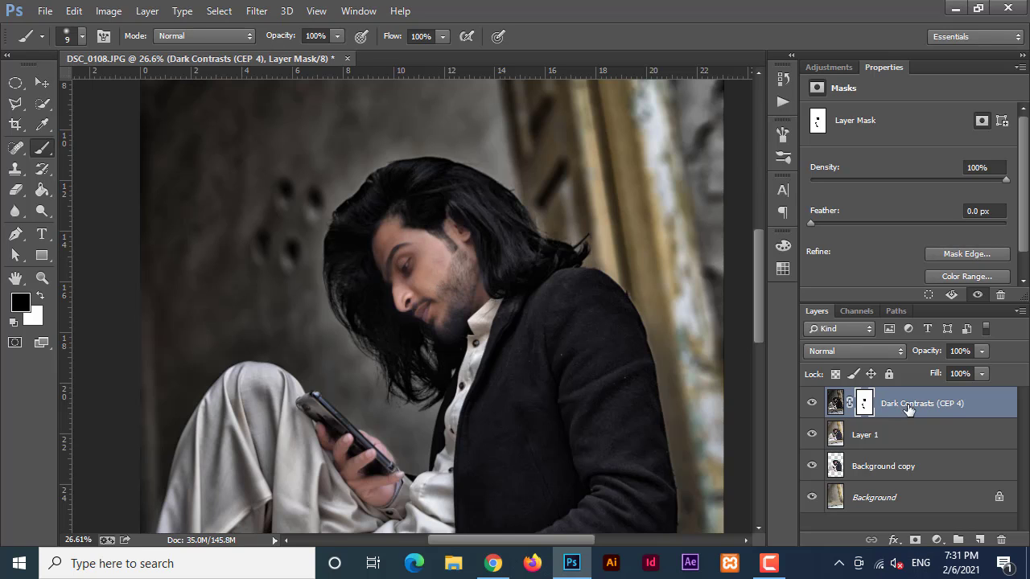
Step: Merge the masked Dark Contrasts layer down into Layer 1
{"action": "left_click", "coordinate": [834, 402]}
{"action": "key", "text": "x"}
{"action": "left_click", "coordinate": [865, 404]}
{"action": "right_click", "coordinate": [865, 404]}
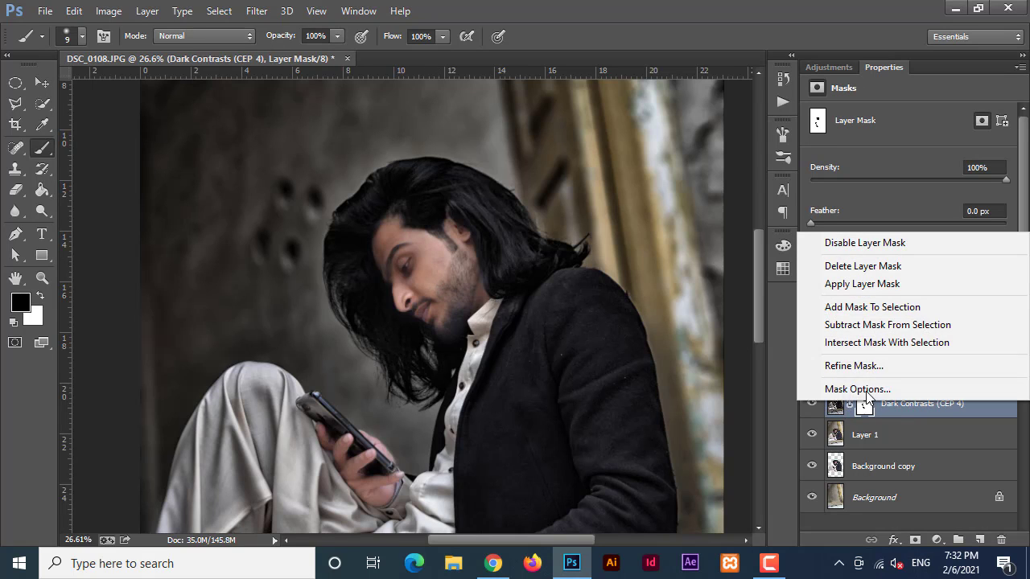
{"action": "left_click", "coordinate": [927, 412]}
{"action": "right_click", "coordinate": [930, 416]}
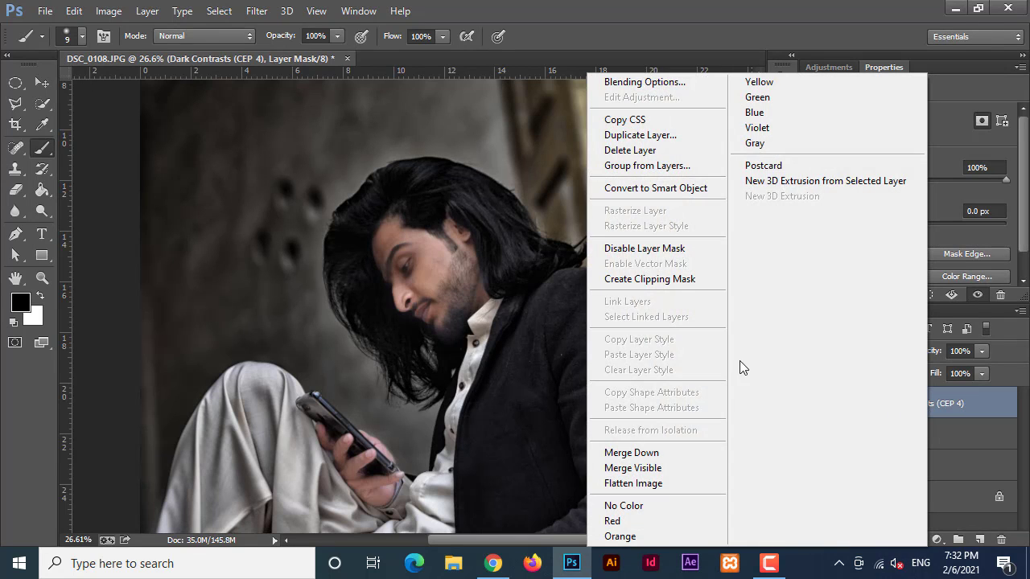
{"action": "left_click", "coordinate": [630, 454]}
Step: Duplicate Layer 1 and open the copy in the Imagenomic Portraiture filter, previewing the man's face
{"action": "key", "text": "ctrl+j"}
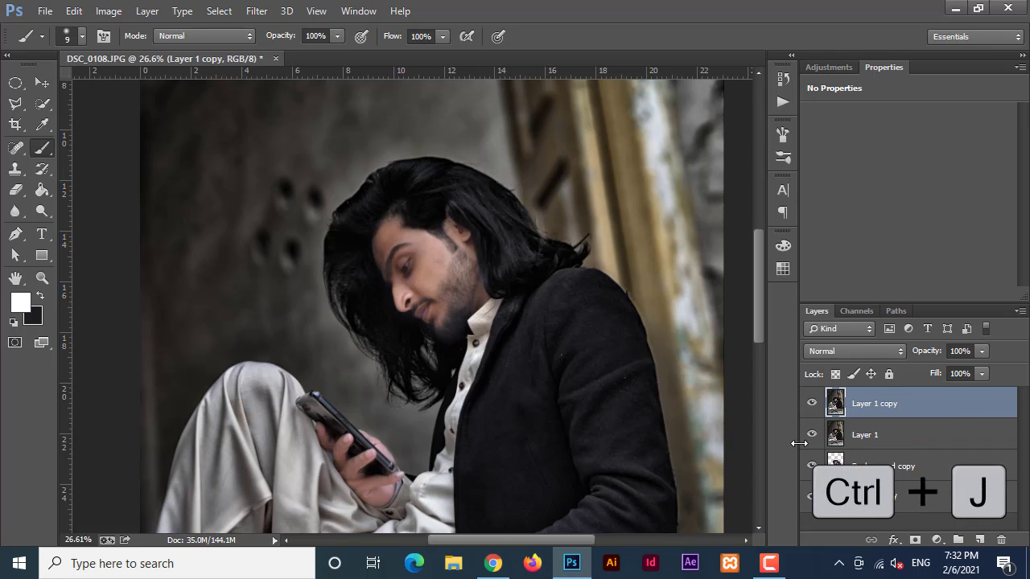
{"action": "left_click", "coordinate": [259, 12]}
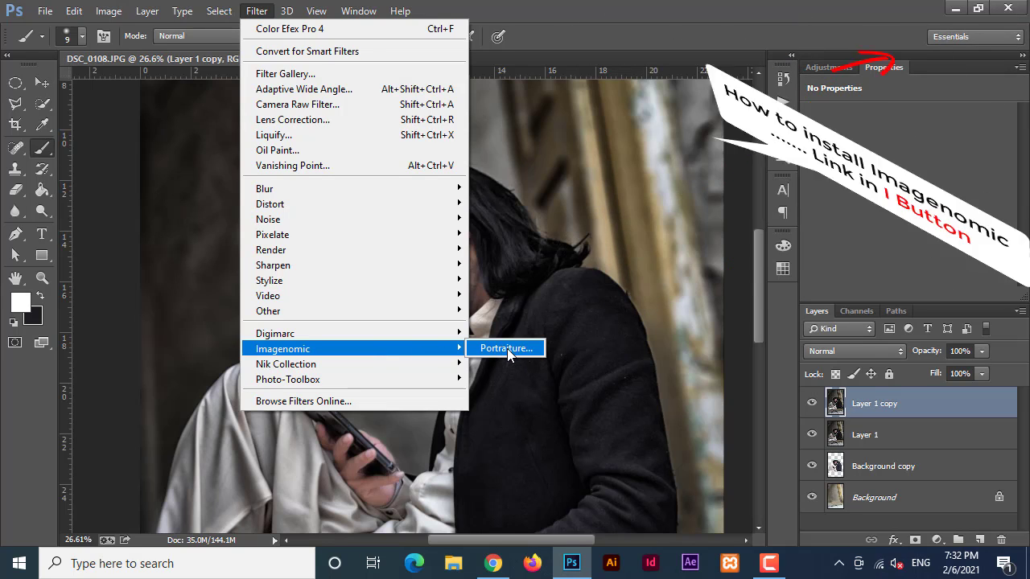
{"action": "left_click", "coordinate": [507, 349]}
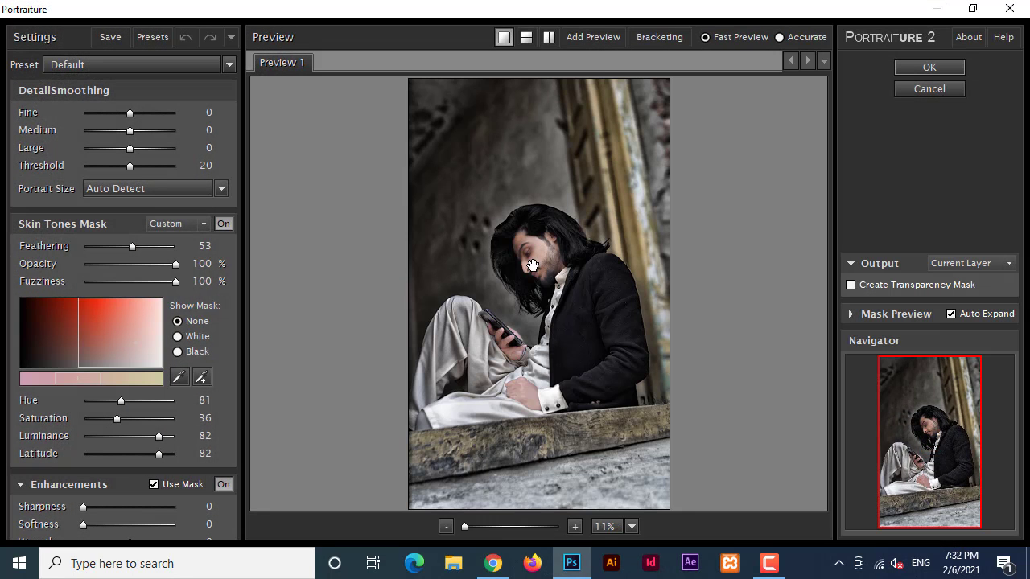
{"action": "left_click_drag", "start_coordinate": [471, 519], "coordinate": [492, 526]}
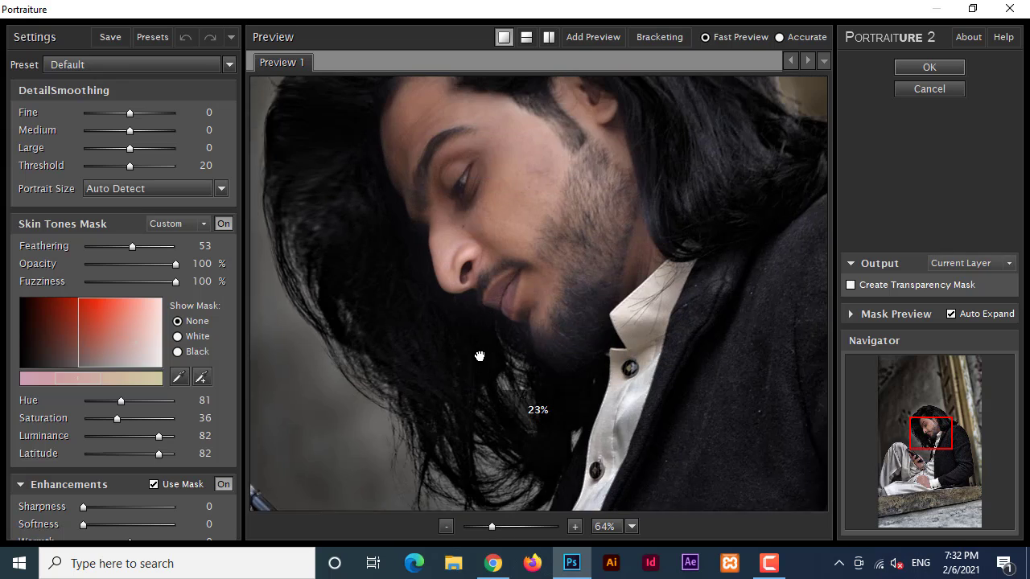
{"action": "left_click_drag", "start_coordinate": [480, 356], "coordinate": [480, 401]}
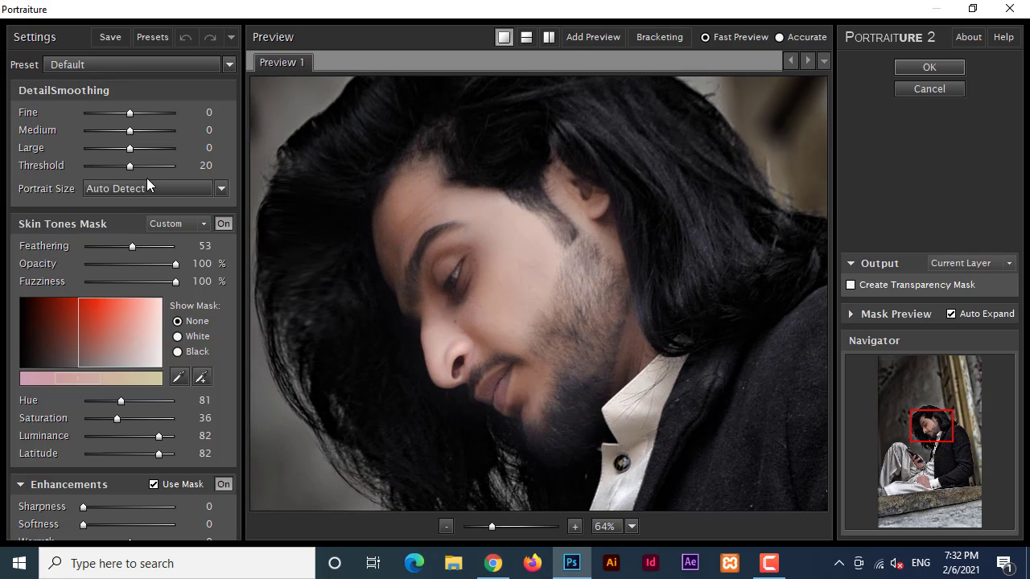
Step: Apply the Default preset in Portraiture and set both the Large and Fine detail smoothing to +20
{"action": "left_click", "coordinate": [114, 65]}
{"action": "left_click", "coordinate": [65, 142]}
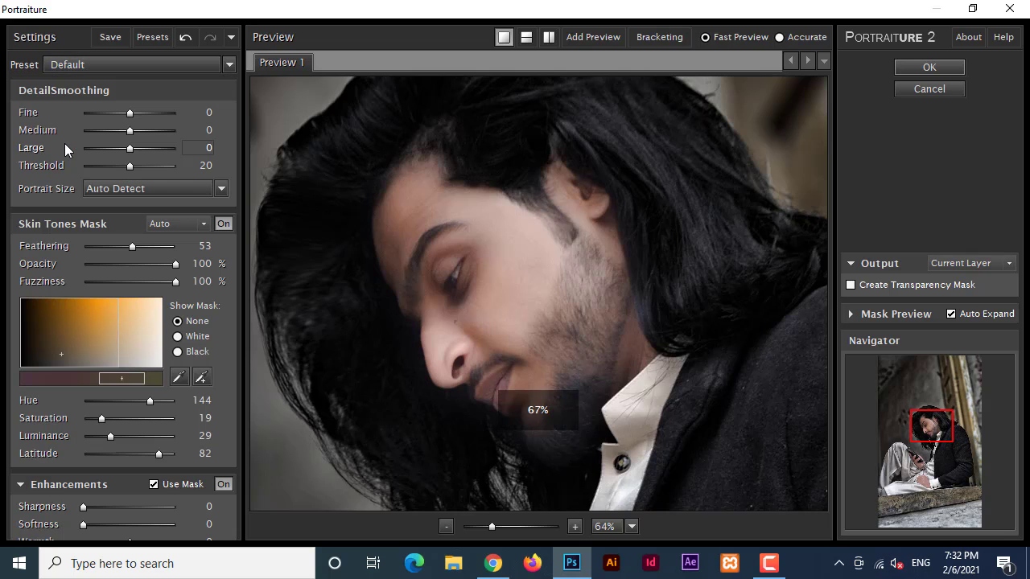
{"action": "left_click_drag", "start_coordinate": [130, 148], "coordinate": [184, 153]}
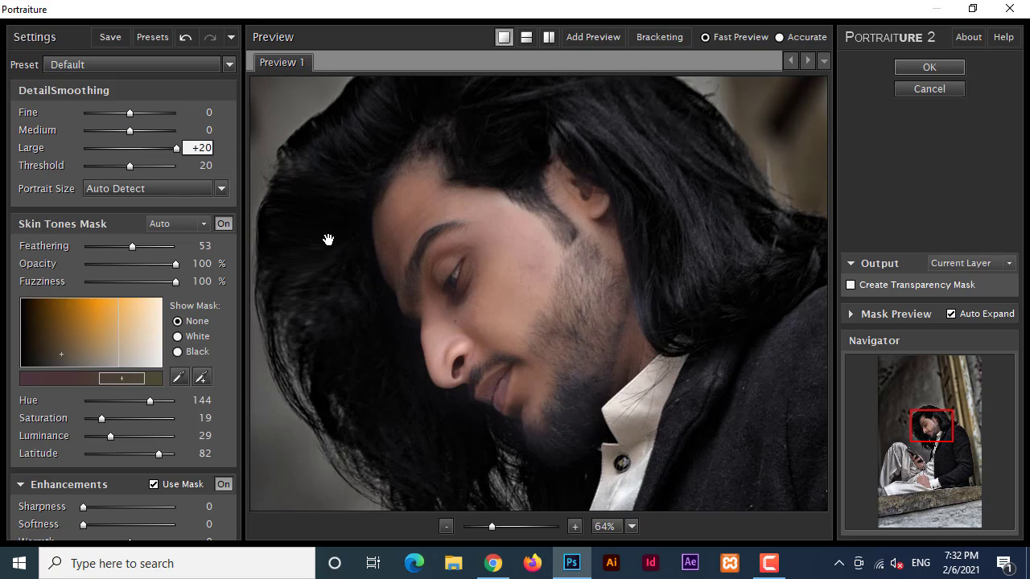
{"action": "left_click_drag", "start_coordinate": [130, 113], "coordinate": [177, 113]}
Step: Set the skin tones mask to saturation 11 and luminance 75, and the enhancement softness to 10
{"action": "left_click_drag", "start_coordinate": [102, 419], "coordinate": [159, 437]}
{"action": "left_click", "coordinate": [96, 417]}
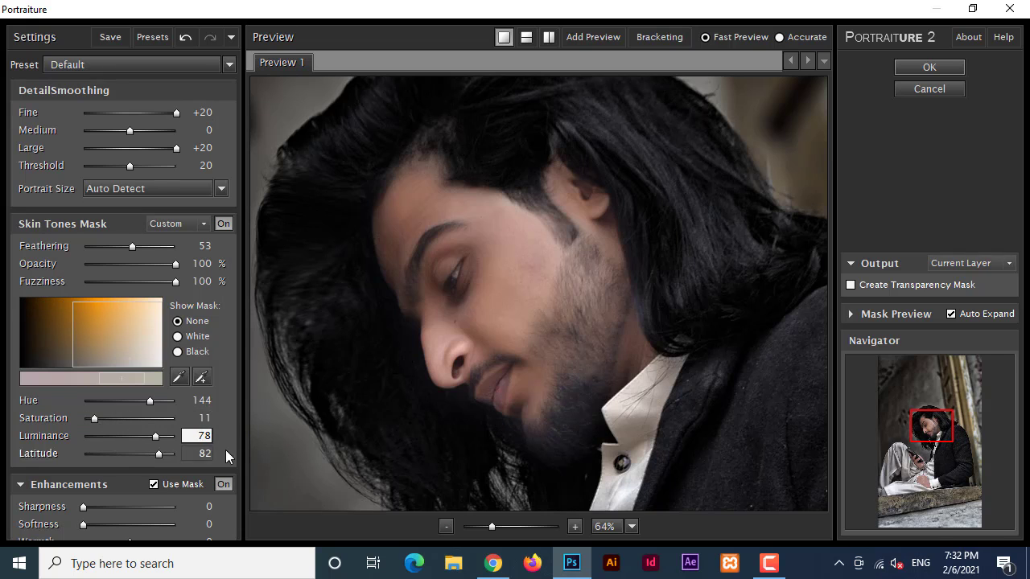
{"action": "left_click_drag", "start_coordinate": [268, 452], "coordinate": [261, 481]}
{"action": "scroll", "coordinate": [184, 515], "scroll_direction": "down", "scroll_amount": 2}
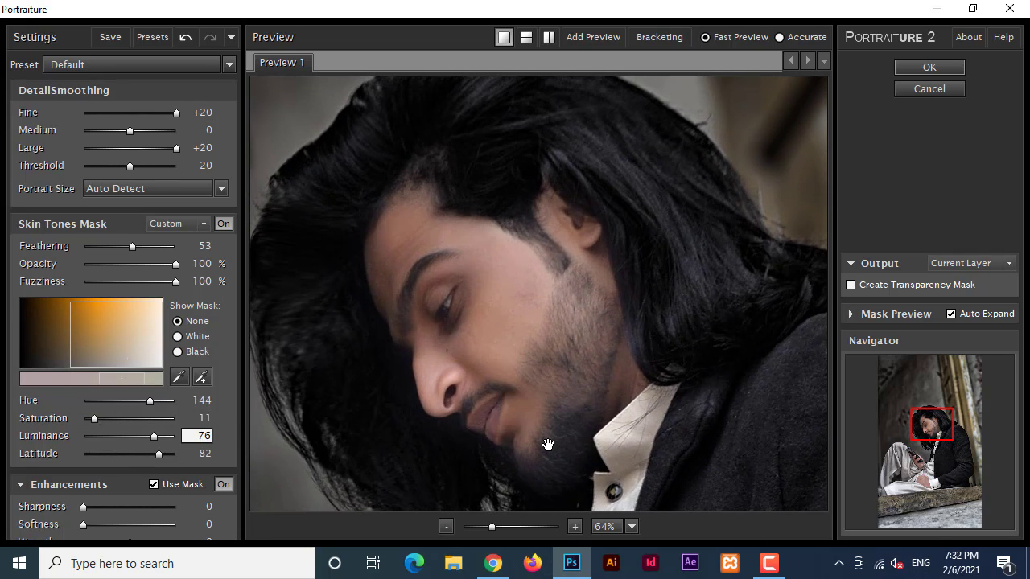
{"action": "left_click_drag", "start_coordinate": [83, 523], "coordinate": [106, 525]}
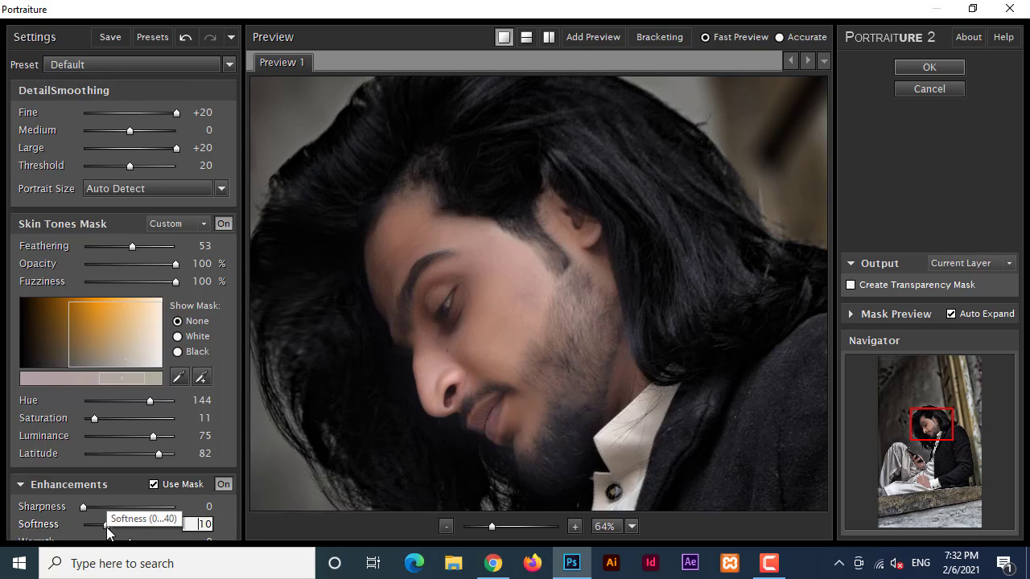
Step: Choose the Smoothing: High preset and apply the Portraiture filter to the layer copy
{"action": "left_click", "coordinate": [161, 66]}
{"action": "left_click", "coordinate": [132, 278]}
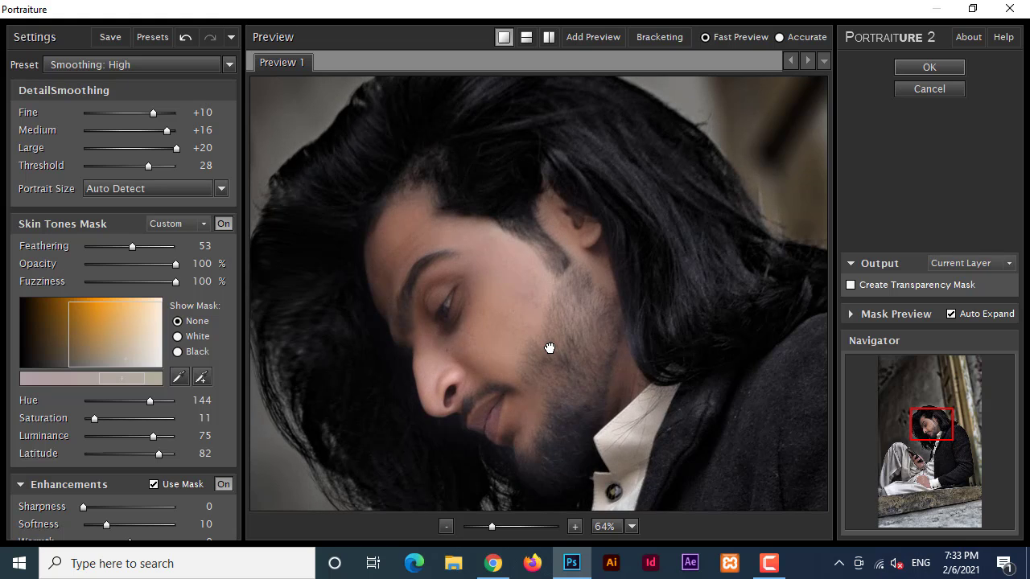
{"action": "left_click", "coordinate": [929, 67]}
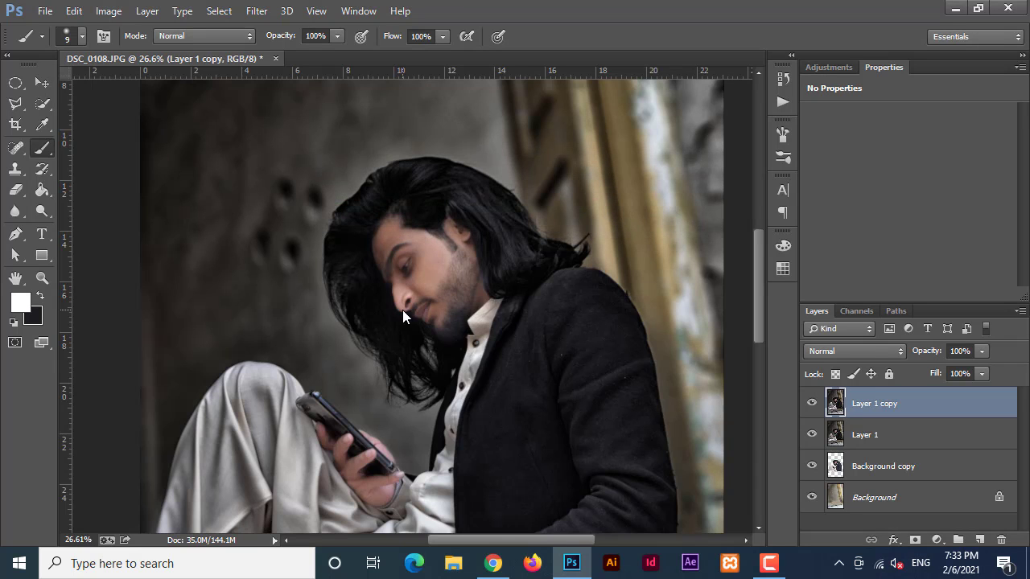
Step: Compare the face with and without the smoothed Layer 1 copy
{"action": "scroll", "coordinate": [402, 310], "scroll_direction": "up", "scroll_amount": 5}
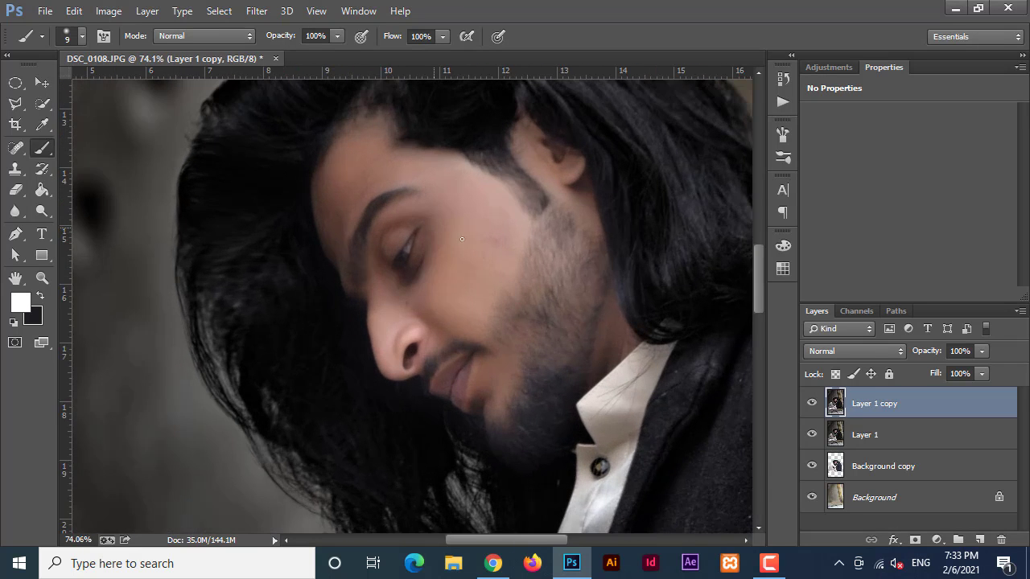
{"action": "scroll", "coordinate": [570, 347], "scroll_direction": "up", "scroll_amount": 1}
{"action": "left_click", "coordinate": [812, 403]}
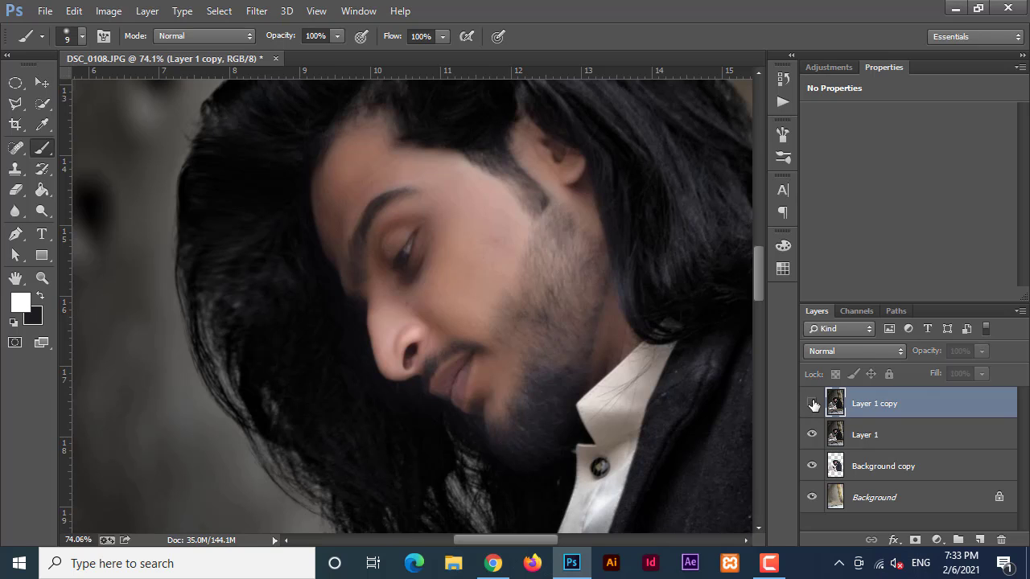
{"action": "left_click", "coordinate": [813, 403]}
{"action": "left_click", "coordinate": [813, 404]}
{"action": "left_click", "coordinate": [813, 404]}
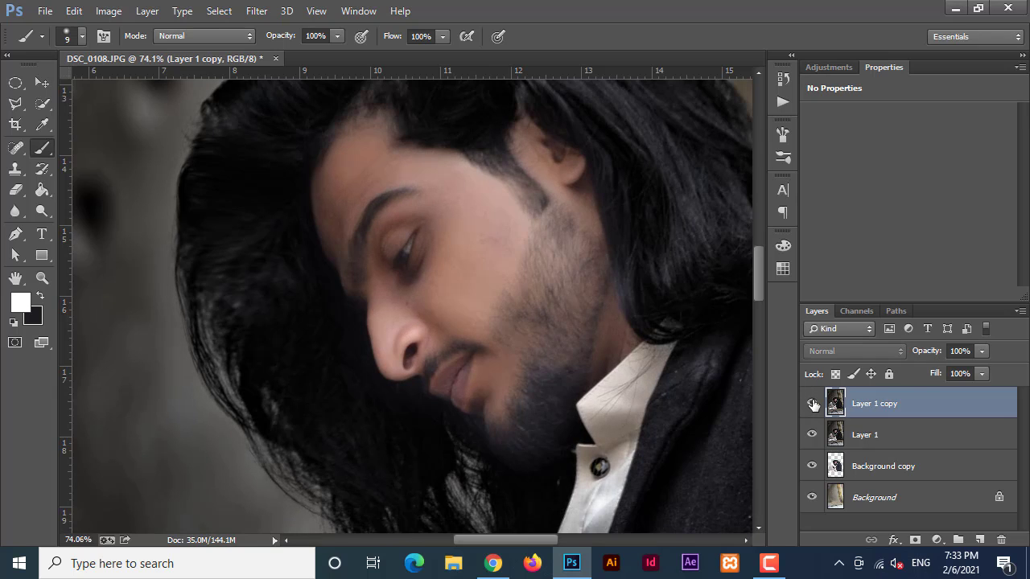
Step: Compare the whole photo before and after the skin smoothing by toggling Layer 1 copy's visibility, leaving it shown
{"action": "scroll", "coordinate": [394, 302], "scroll_direction": "down", "scroll_amount": 6}
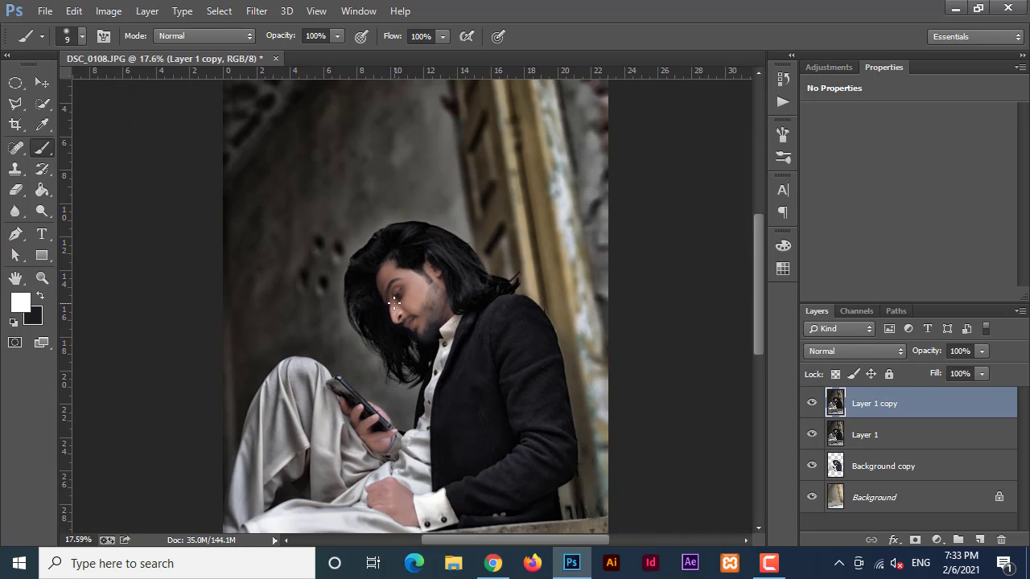
{"action": "left_click", "coordinate": [807, 406]}
{"action": "left_click", "coordinate": [807, 406]}
{"action": "left_click", "coordinate": [807, 406]}
{"action": "left_click", "coordinate": [807, 407]}
{"action": "left_click", "coordinate": [807, 406]}
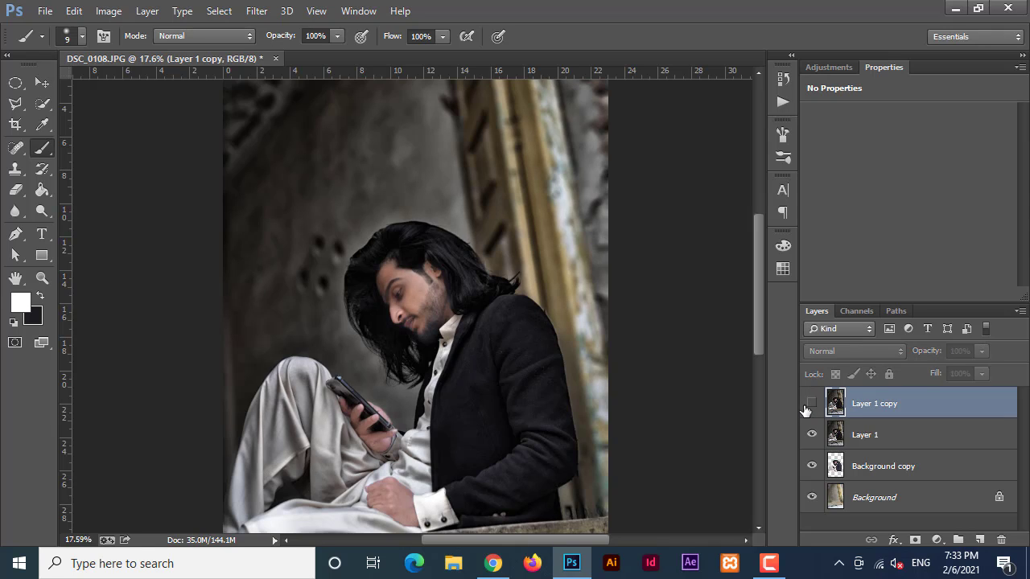
{"action": "left_click", "coordinate": [807, 406]}
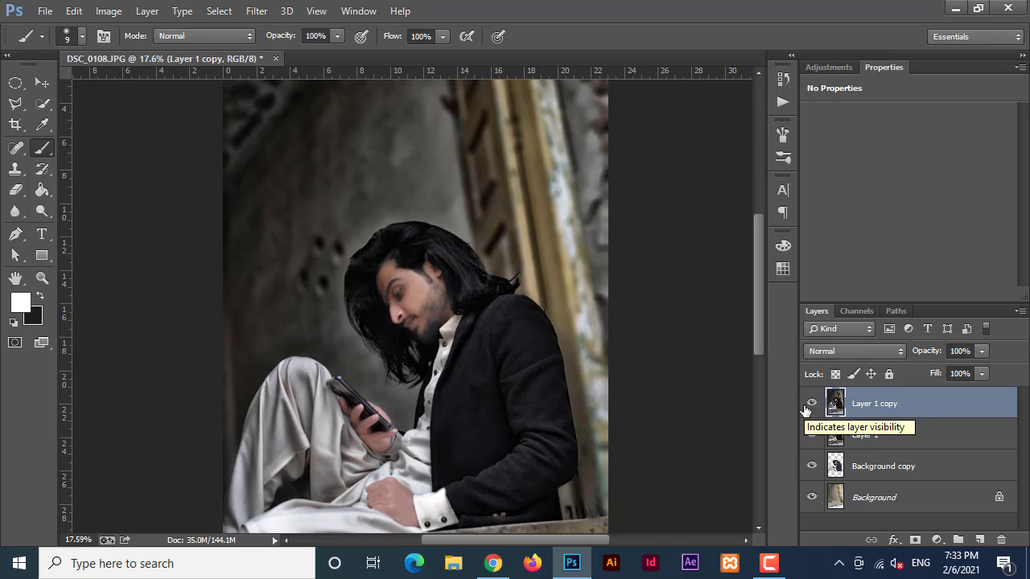
{"action": "left_click", "coordinate": [807, 406]}
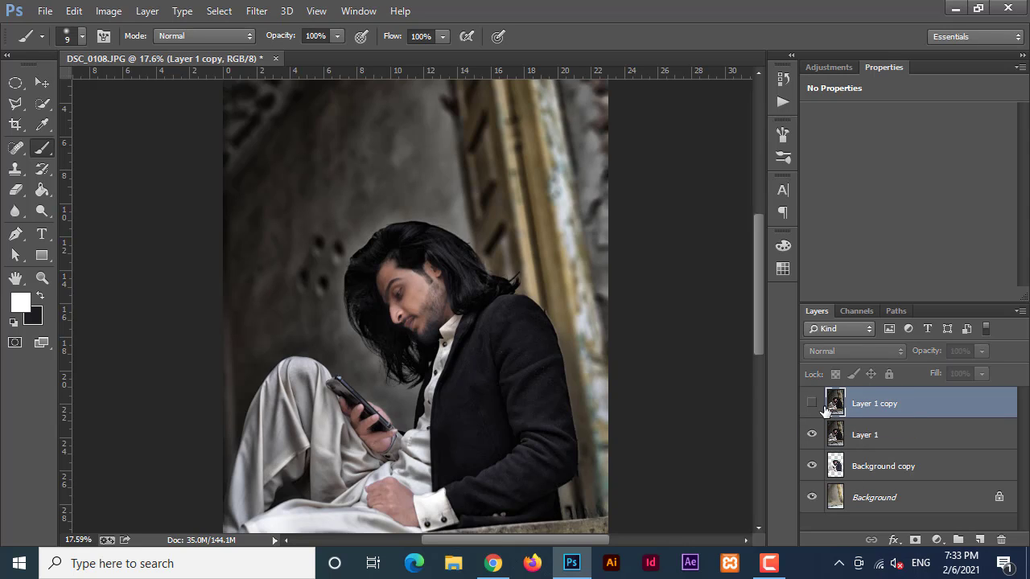
{"action": "left_click", "coordinate": [812, 404]}
Step: Add a layer mask to Layer 1 copy and fill it with black
{"action": "left_click", "coordinate": [915, 541]}
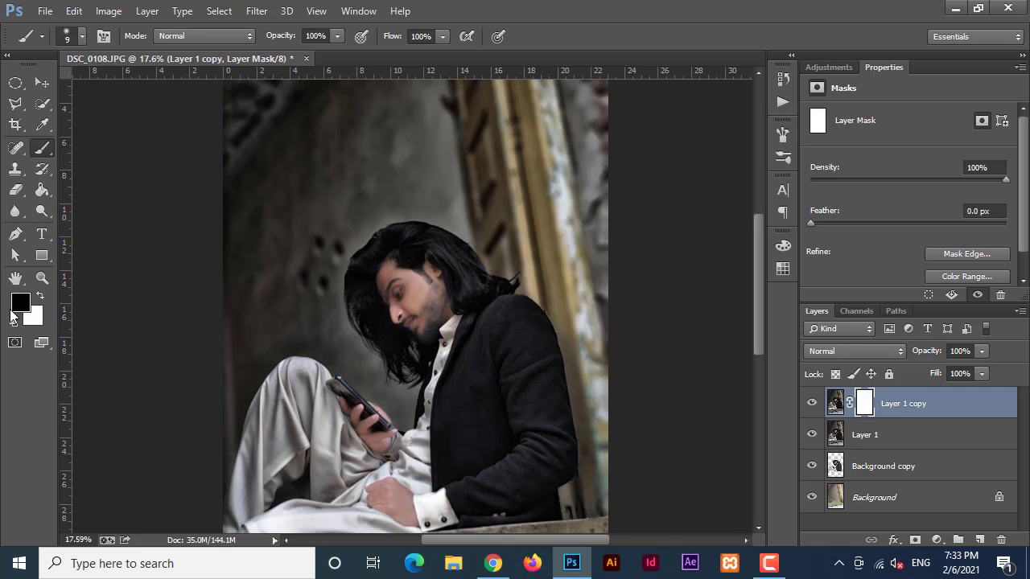
{"action": "key", "text": "alt+BackSpace"}
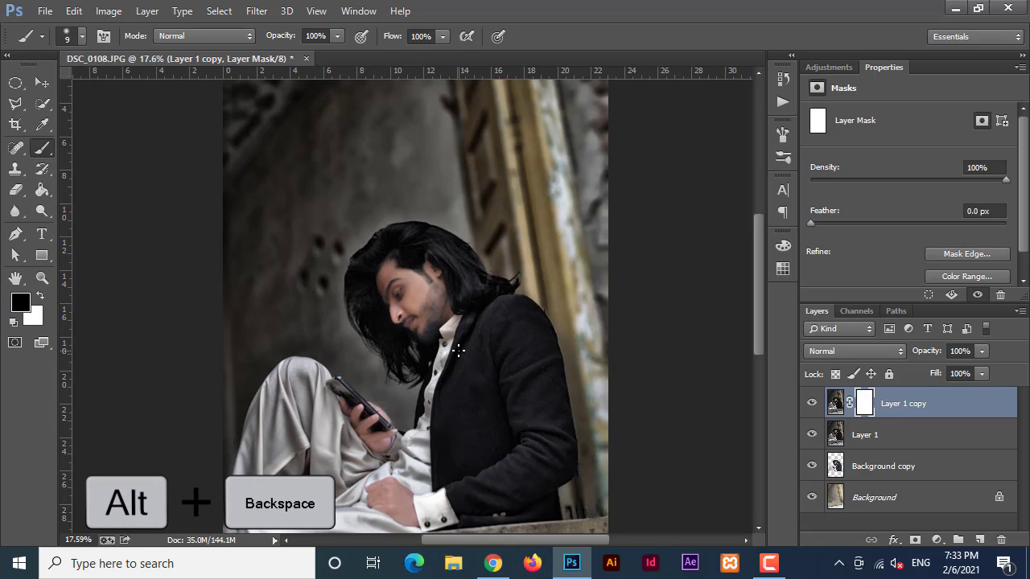
{"action": "key", "text": "alt+BackSpace"}
Step: Paint white on the mask over the cheek with the brush enlarged to size 125
{"action": "scroll", "coordinate": [438, 331], "scroll_direction": "up", "scroll_amount": 5}
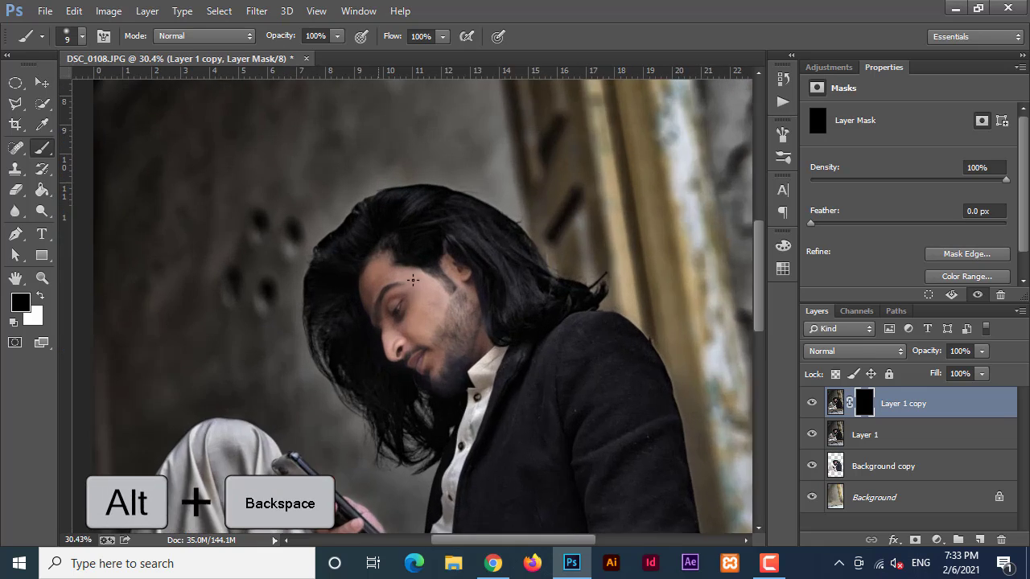
{"action": "scroll", "coordinate": [422, 315], "scroll_direction": "up", "scroll_amount": 4}
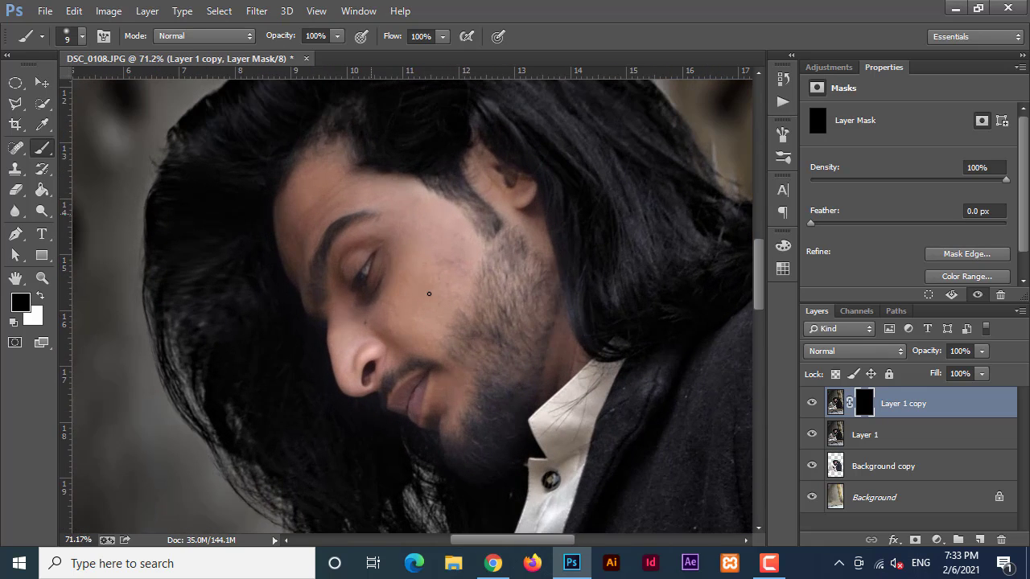
{"action": "key", "text": "x"}
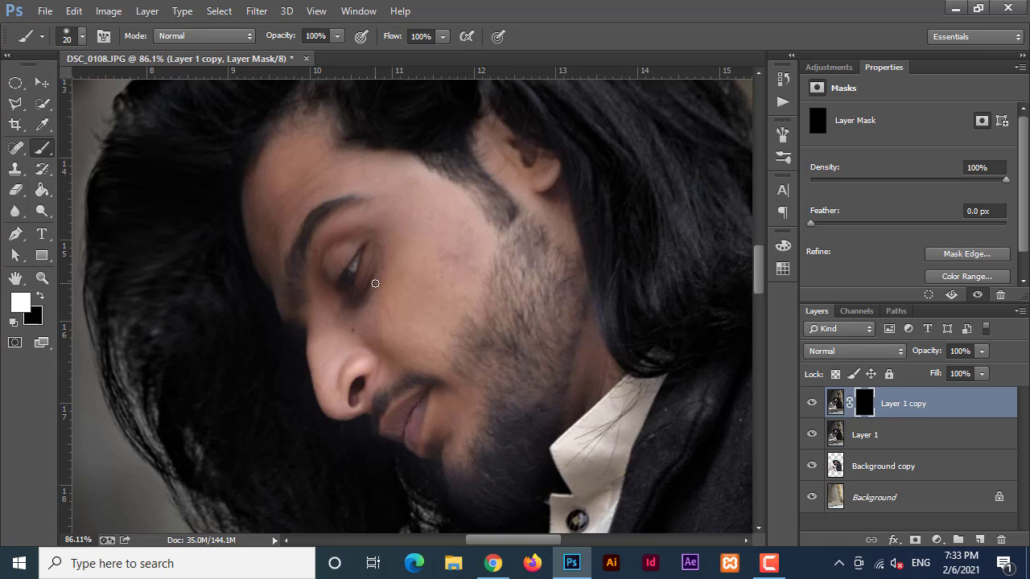
{"action": "key", "text": "bracketright"}
{"action": "key", "text": "bracketright"}
{"action": "key", "text": "bracketright"}
{"action": "key", "text": "bracketright"}
{"action": "key", "text": "bracketright"}
{"action": "key", "text": "bracketright"}
{"action": "key", "text": "bracketright"}
{"action": "key", "text": "bracketright"}
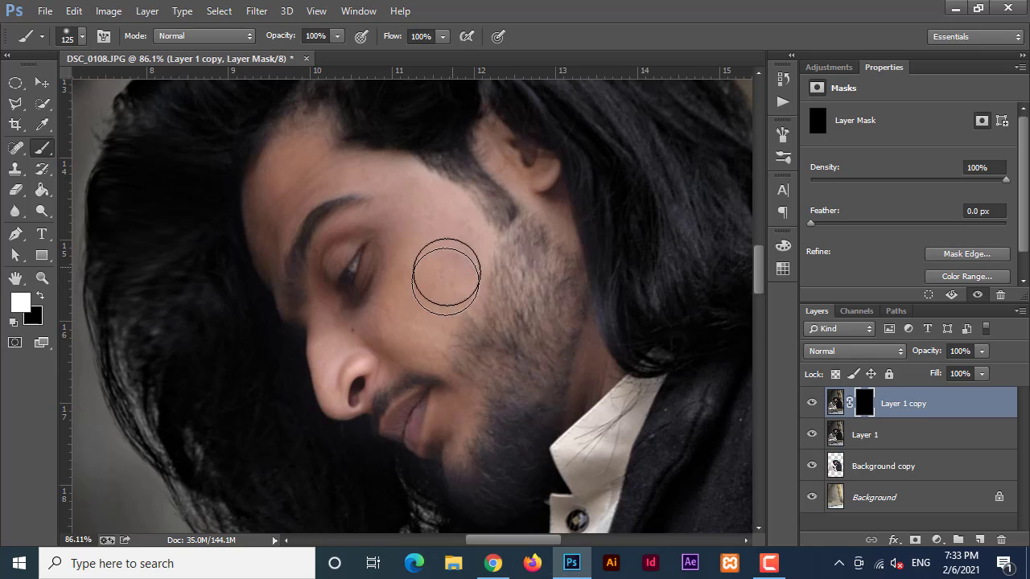
{"action": "mouse_move", "coordinate": [443, 302]}
{"action": "left_mouse_down"}
{"action": "mouse_move", "coordinate": [427, 332]}
{"action": "mouse_move", "coordinate": [458, 262]}
{"action": "mouse_move", "coordinate": [432, 221]}
{"action": "mouse_move", "coordinate": [407, 212]}
{"action": "left_mouse_up"}
Step: Reduce the white brush to size 60 and reveal the smoothing on the forehead and nose
{"action": "key", "text": "bracketleft"}
{"action": "key", "text": "bracketleft"}
{"action": "key", "text": "bracketleft"}
{"action": "key", "text": "bracketleft"}
{"action": "key", "text": "bracketleft"}
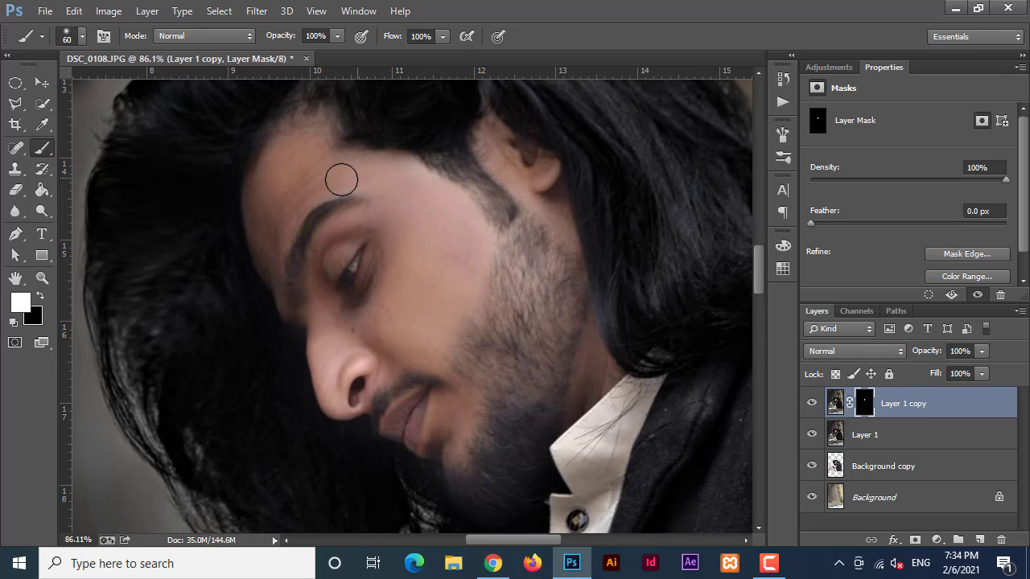
{"action": "mouse_move", "coordinate": [308, 335]}
{"action": "left_mouse_down"}
{"action": "mouse_move", "coordinate": [340, 328]}
{"action": "mouse_move", "coordinate": [325, 293]}
{"action": "mouse_move", "coordinate": [460, 407]}
{"action": "mouse_move", "coordinate": [405, 412]}
{"action": "left_mouse_up"}
Step: Lower the brush opacity to 34% and paint lightly on the mask over the beard area
{"action": "left_click_drag", "start_coordinate": [338, 40], "coordinate": [283, 56]}
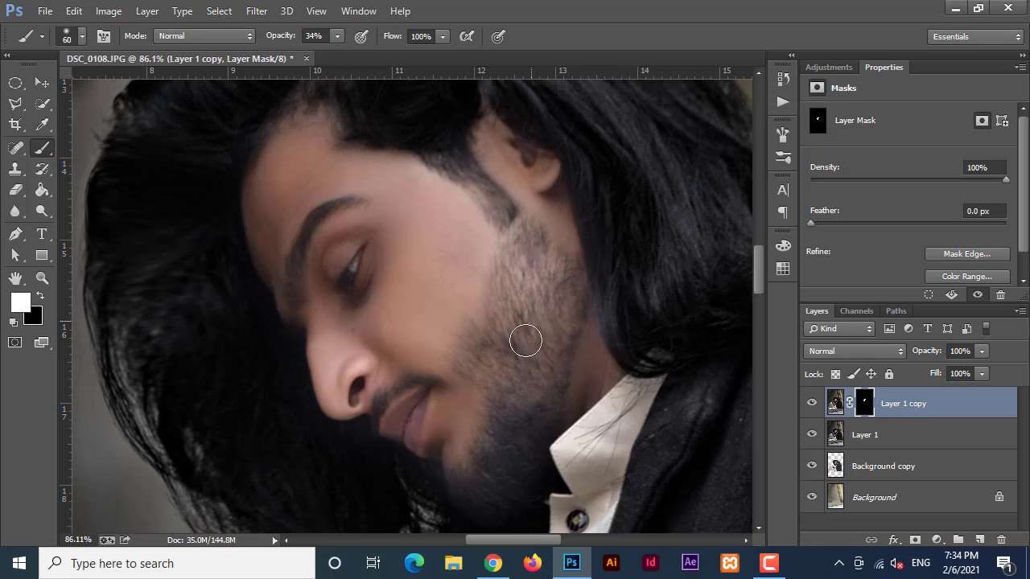
{"action": "scroll", "coordinate": [487, 390], "scroll_direction": "down", "scroll_amount": 7}
{"action": "left_click_drag", "start_coordinate": [476, 385], "coordinate": [526, 285]}
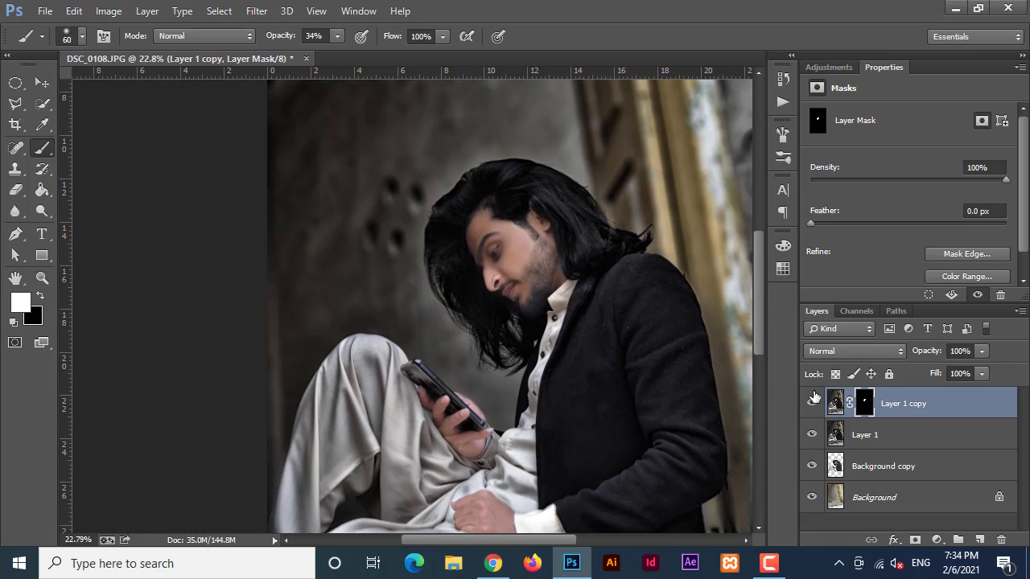
Step: Merge the masked smoothing layer down into Layer 1 and duplicate the merged layer
{"action": "right_click", "coordinate": [910, 403]}
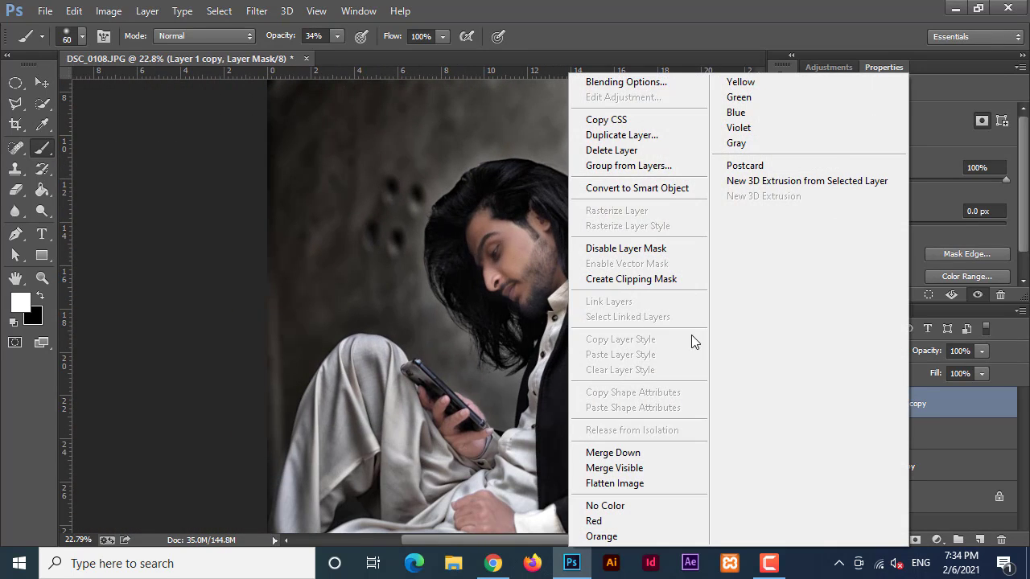
{"action": "left_click", "coordinate": [605, 455]}
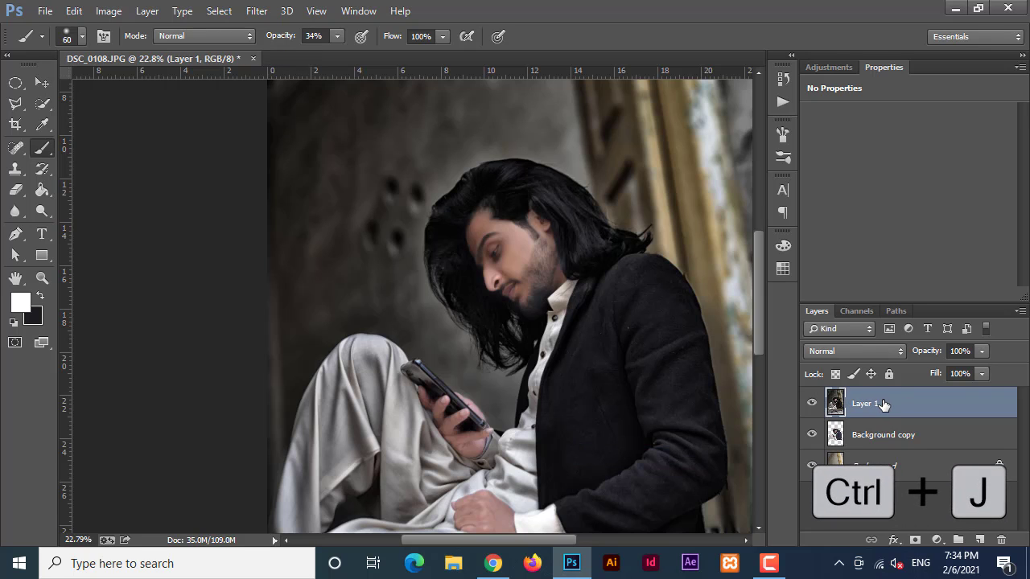
{"action": "key", "text": "ctrl+j"}
Step: Open the layer copy in the Camera Raw Filter and set Contrast +34, Highlights -30 and Shadows +73
{"action": "left_click", "coordinate": [257, 10]}
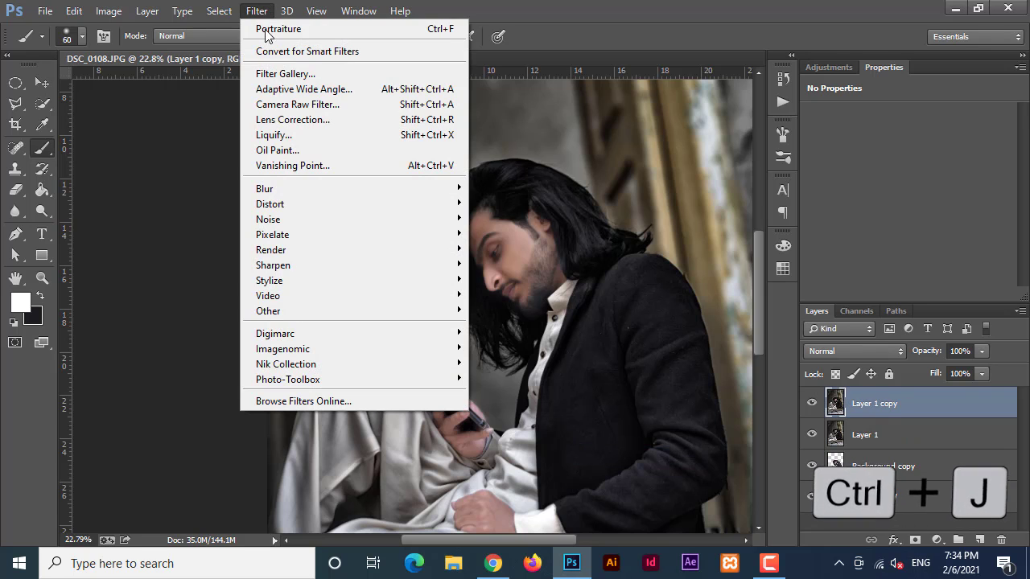
{"action": "left_click", "coordinate": [311, 106]}
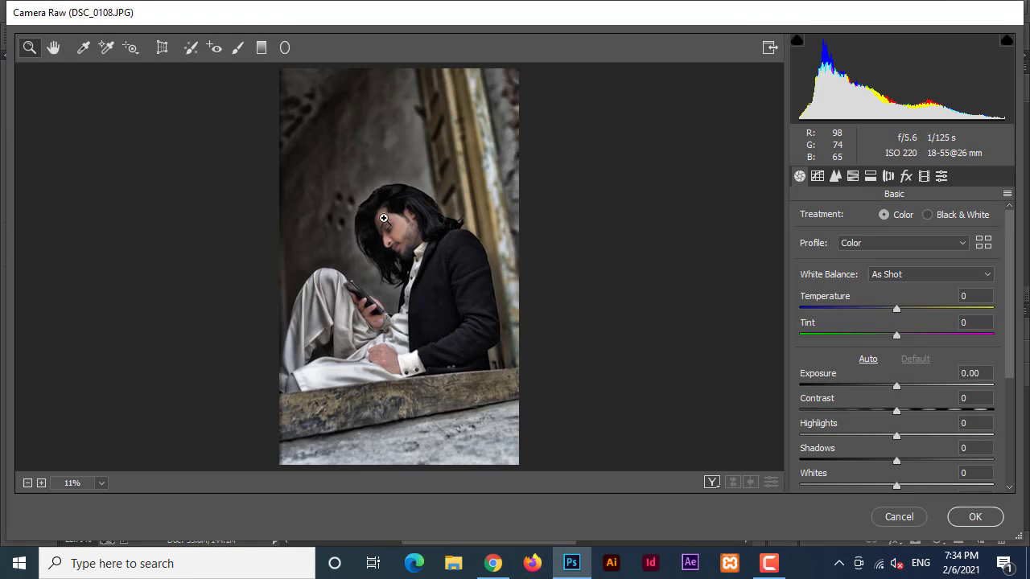
{"action": "left_click_drag", "start_coordinate": [298, 179], "coordinate": [482, 280]}
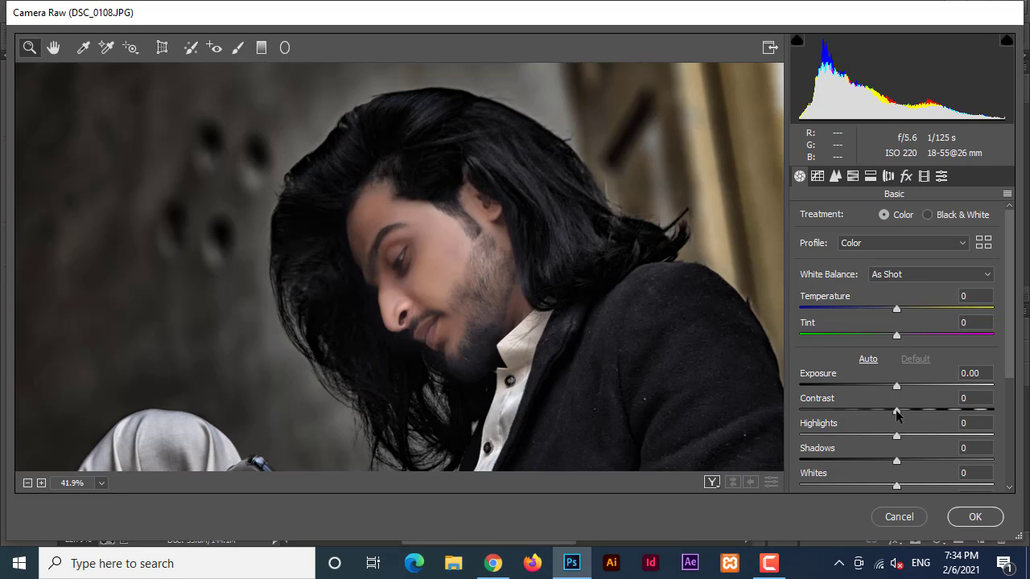
{"action": "left_click_drag", "start_coordinate": [896, 411], "coordinate": [966, 469]}
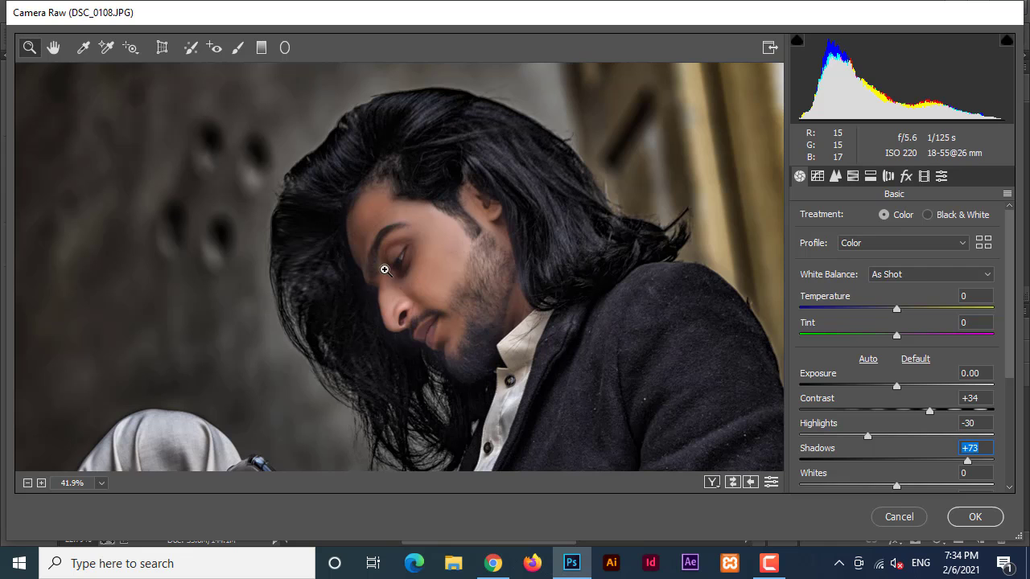
{"action": "scroll", "coordinate": [1006, 283], "scroll_direction": "down", "scroll_amount": 3}
{"action": "left_click", "coordinate": [28, 483]}
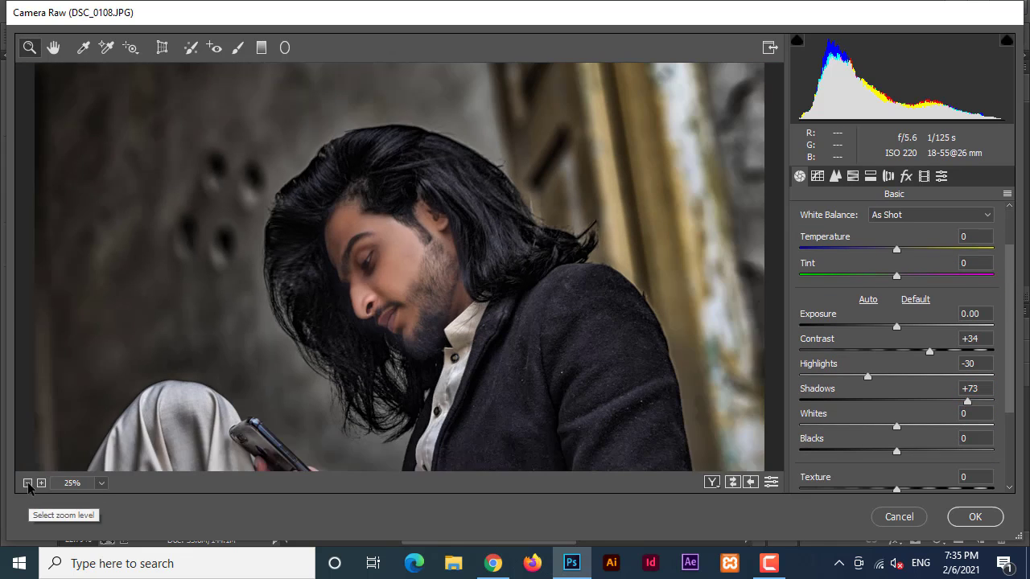
Step: Raise Shadows to +83 and fine-tune the Highlights, Whites, Blacks and remaining Basic adjustments
{"action": "left_click", "coordinate": [27, 482]}
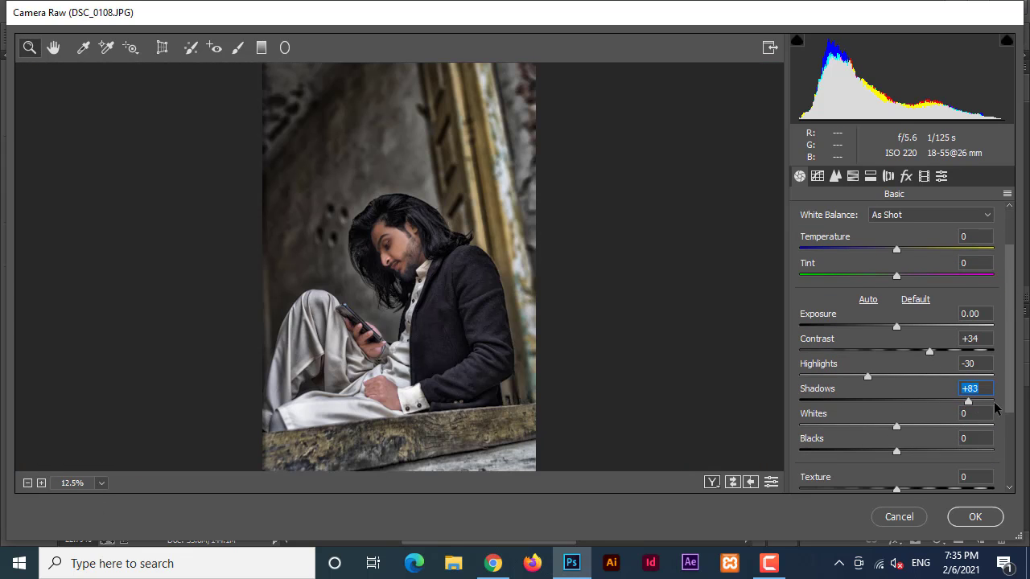
{"action": "left_click_drag", "start_coordinate": [995, 409], "coordinate": [995, 409]}
{"action": "left_click_drag", "start_coordinate": [896, 452], "coordinate": [912, 426]}
{"action": "mouse_move", "coordinate": [867, 378]}
{"action": "left_mouse_down"}
{"action": "mouse_move", "coordinate": [911, 381]}
{"action": "mouse_move", "coordinate": [873, 381]}
{"action": "left_mouse_up"}
{"action": "scroll", "coordinate": [912, 481], "scroll_direction": "down", "scroll_amount": 2}
{"action": "left_click_drag", "start_coordinate": [896, 437], "coordinate": [875, 481]}
{"action": "scroll", "coordinate": [928, 462], "scroll_direction": "down", "scroll_amount": 1}
Step: Set the noise-reduction Luminance to 28 in the Detail adjustments
{"action": "left_click", "coordinate": [835, 175]}
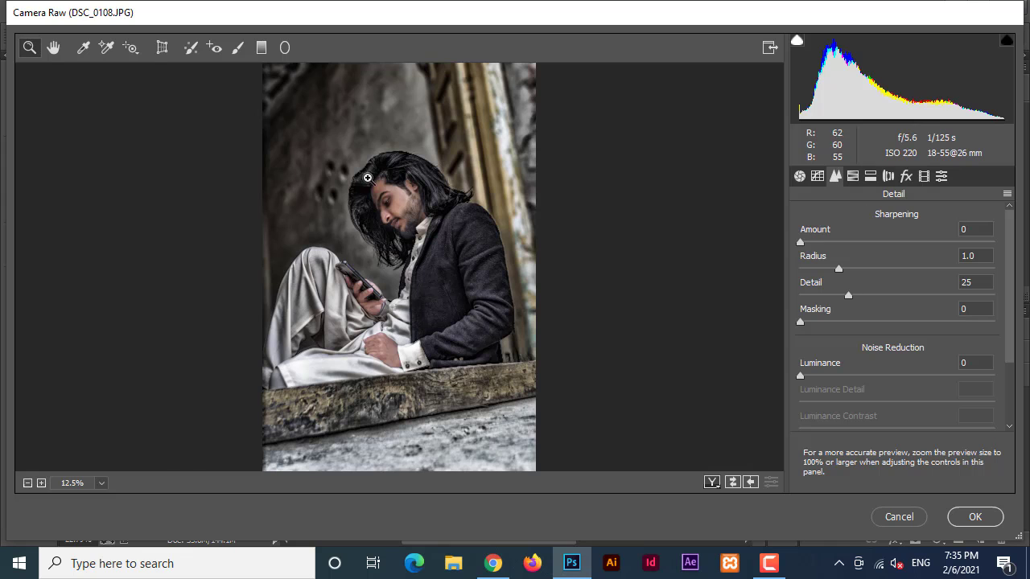
{"action": "left_click_drag", "start_coordinate": [328, 133], "coordinate": [533, 291]}
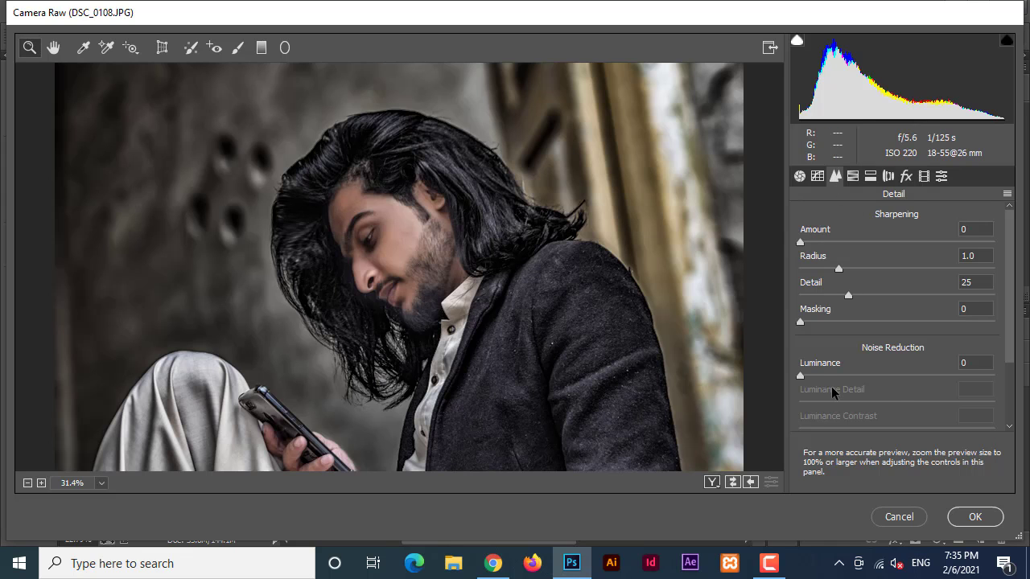
{"action": "left_click_drag", "start_coordinate": [831, 377], "coordinate": [854, 376]}
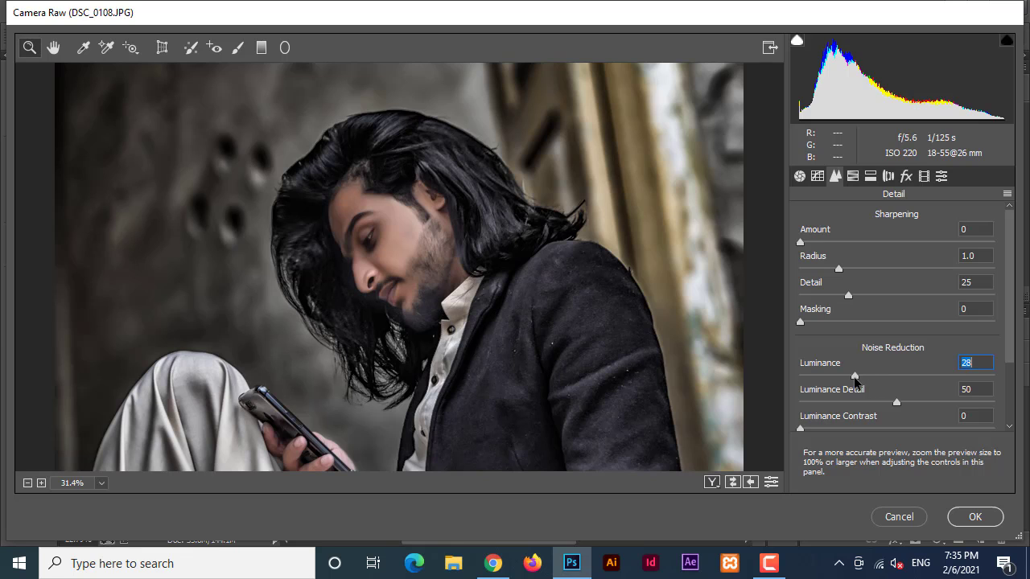
Step: Brighten the skin tones in the HSL Luminance adjustments with Reds +33 and Oranges +23
{"action": "left_click", "coordinate": [853, 175]}
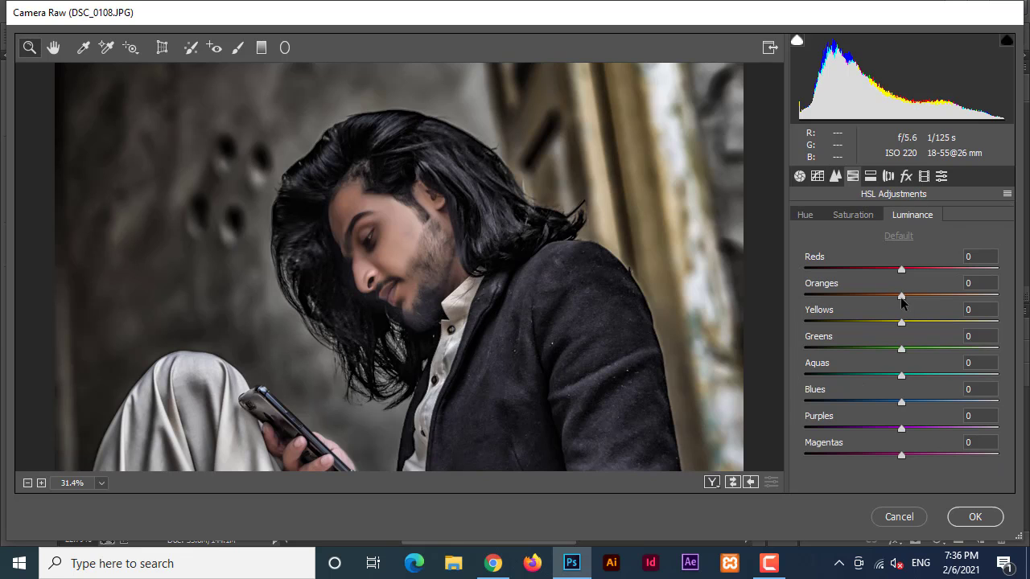
{"action": "left_click_drag", "start_coordinate": [923, 296], "coordinate": [926, 273]}
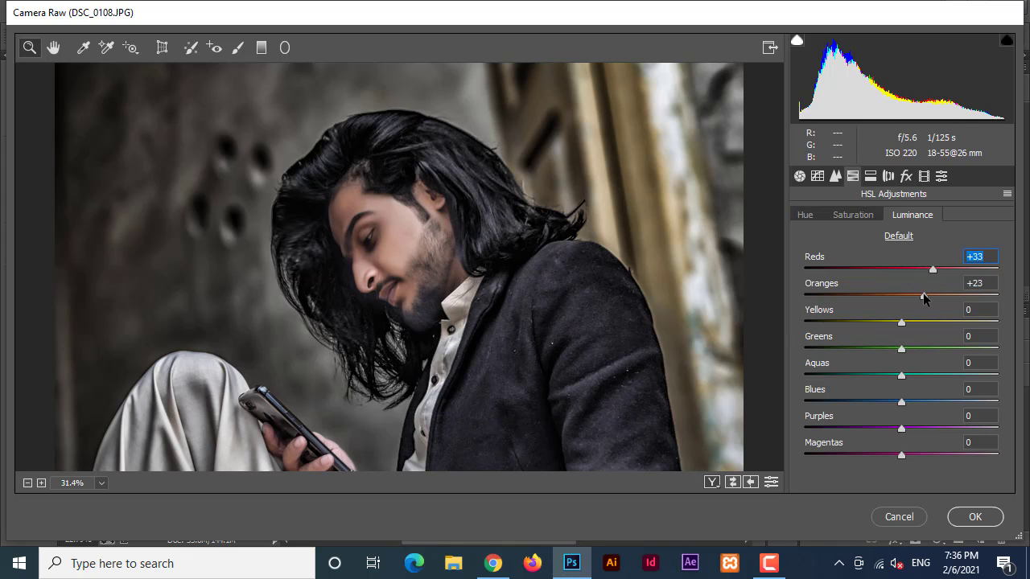
{"action": "left_click", "coordinate": [923, 295]}
{"action": "scroll", "coordinate": [400, 351], "scroll_direction": "down", "scroll_amount": 2}
{"action": "scroll", "coordinate": [407, 358], "scroll_direction": "down", "scroll_amount": 8}
{"action": "scroll", "coordinate": [411, 366], "scroll_direction": "up", "scroll_amount": 11}
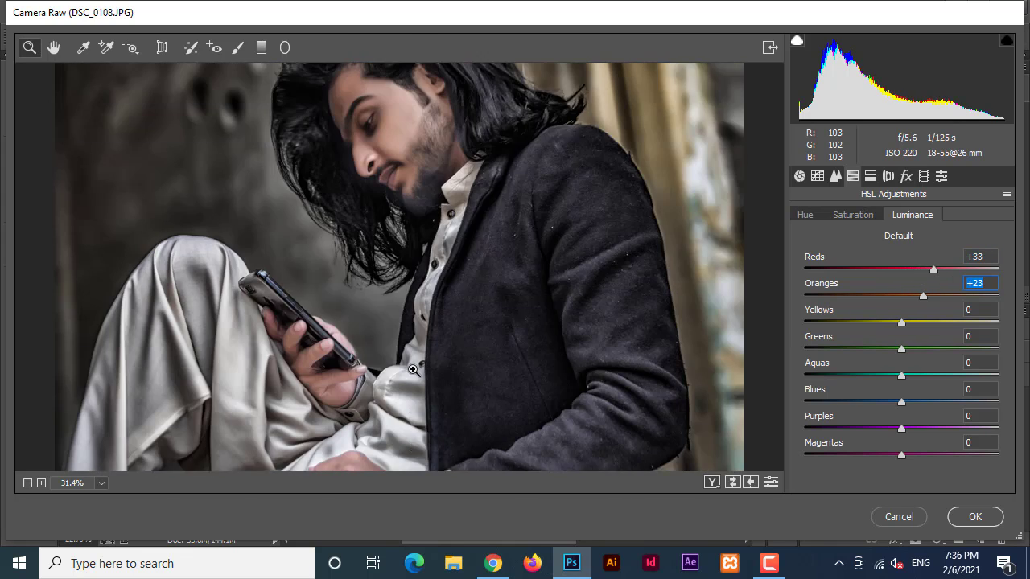
{"action": "scroll", "coordinate": [477, 361], "scroll_direction": "down", "scroll_amount": 3}
{"action": "left_click", "coordinate": [27, 483]}
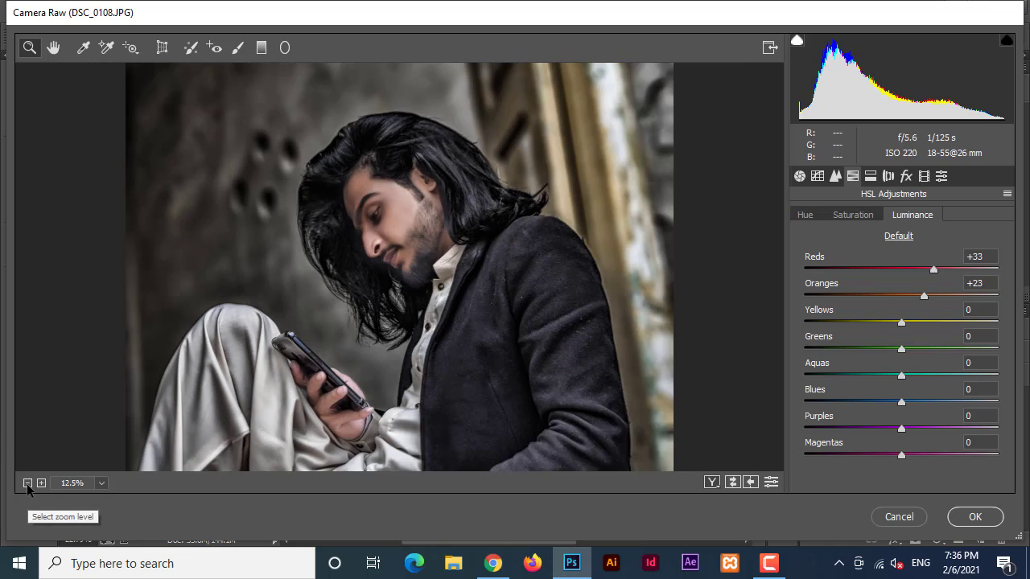
{"action": "left_click", "coordinate": [28, 483]}
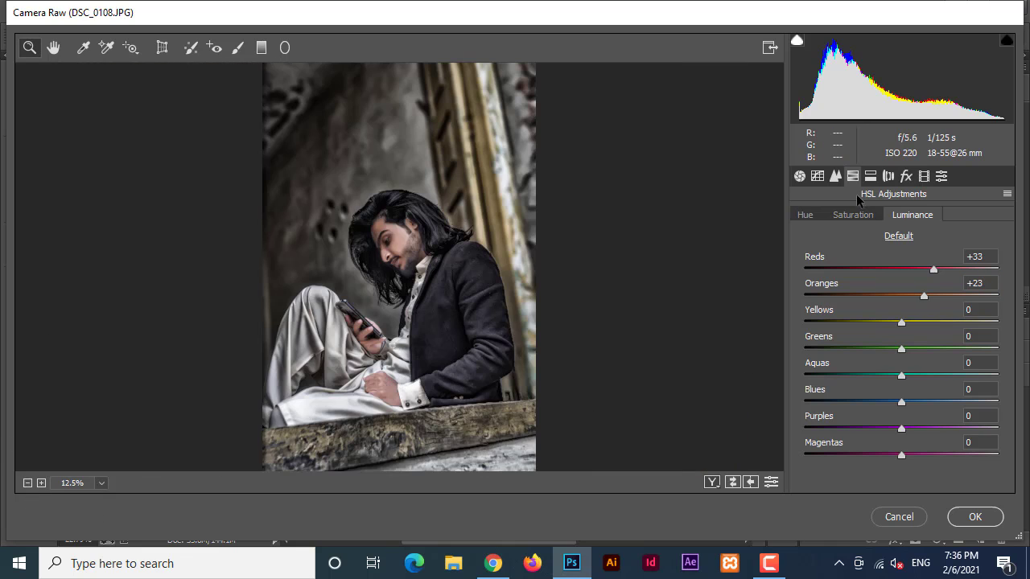
Step: Set noise-reduction Luminance to 23 and Luminance Detail to 67, slightly adjust the Effects settings, and apply the Camera Raw Filter
{"action": "left_click", "coordinate": [835, 176]}
{"action": "key", "text": "Tab"}
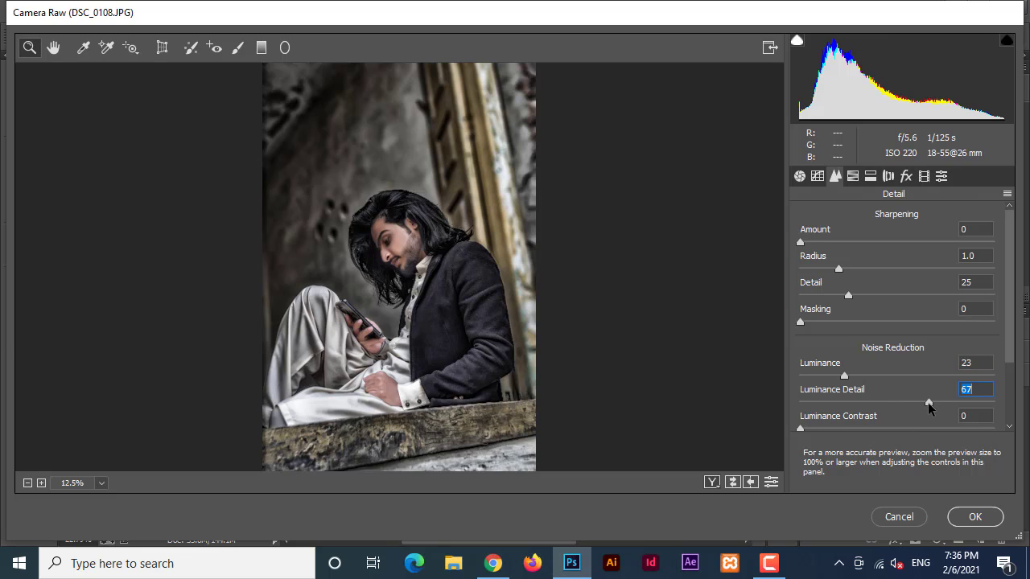
{"action": "left_click", "coordinate": [906, 178]}
{"action": "left_click_drag", "start_coordinate": [897, 386], "coordinate": [885, 385]}
{"action": "left_click", "coordinate": [990, 523]}
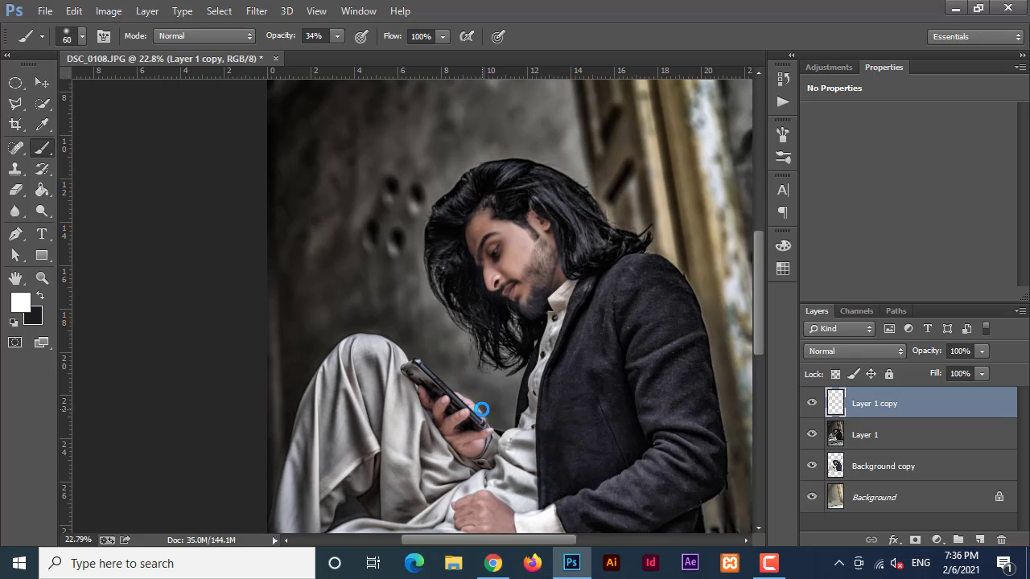
Step: Duplicate the Camera Raw-adjusted Layer 1 copy
{"action": "scroll", "coordinate": [482, 219], "scroll_direction": "up", "scroll_amount": 5}
{"action": "scroll", "coordinate": [477, 207], "scroll_direction": "up", "scroll_amount": 4}
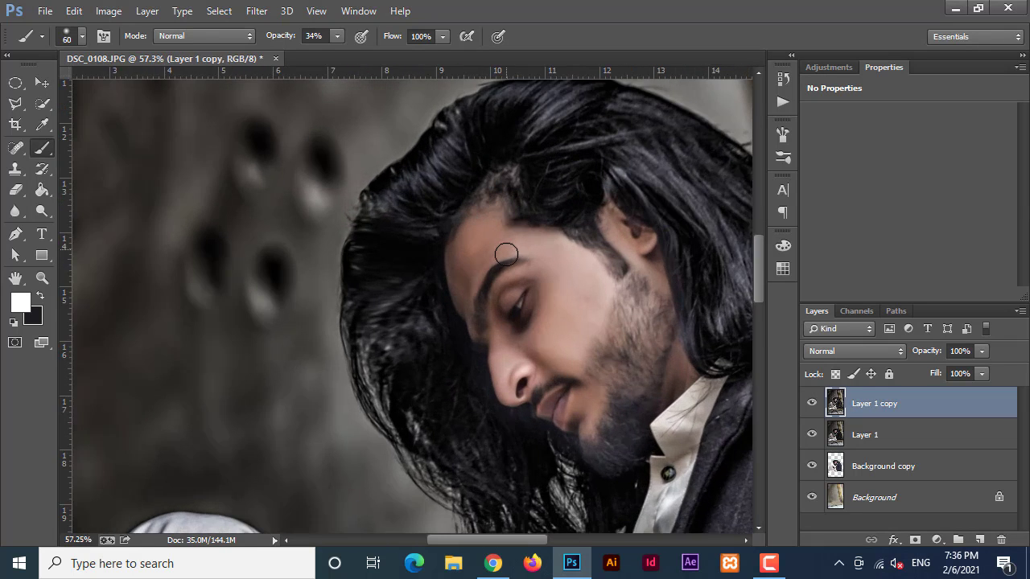
{"action": "left_click_drag", "start_coordinate": [561, 431], "coordinate": [492, 354]}
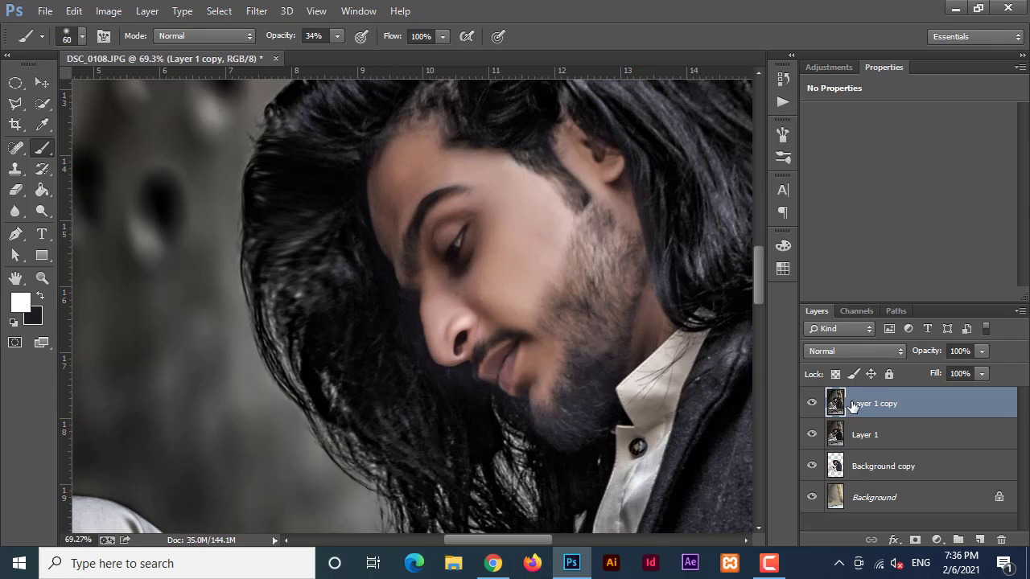
{"action": "left_click_drag", "start_coordinate": [465, 273], "coordinate": [479, 327]}
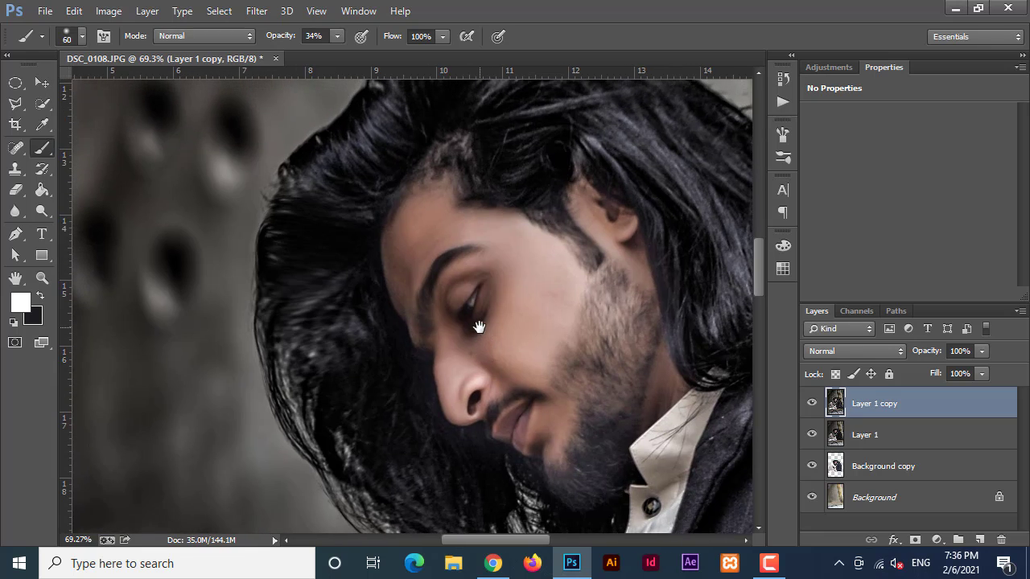
{"action": "scroll", "coordinate": [447, 277], "scroll_direction": "up", "scroll_amount": 1}
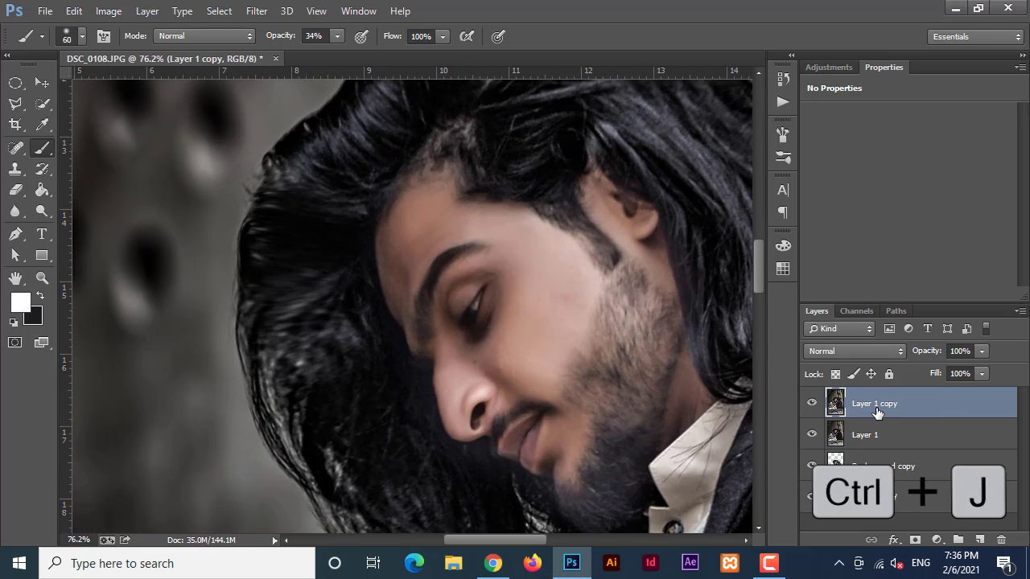
{"action": "key", "text": "ctrl+j"}
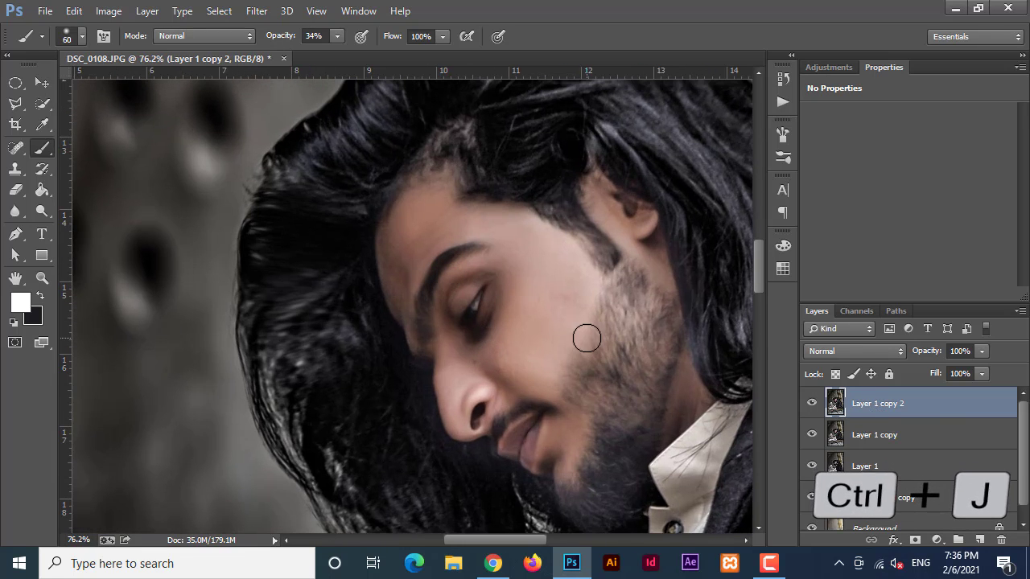
Step: Blend the skin on the forehead, cheek and nose with the Mixer Brush at size 50
{"action": "right_click", "coordinate": [43, 149]}
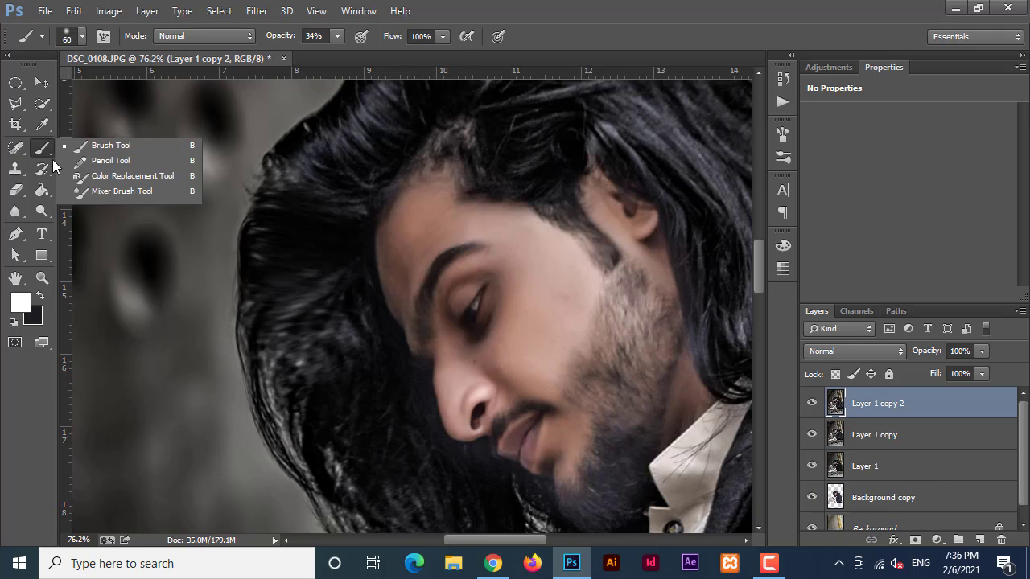
{"action": "left_click", "coordinate": [92, 195]}
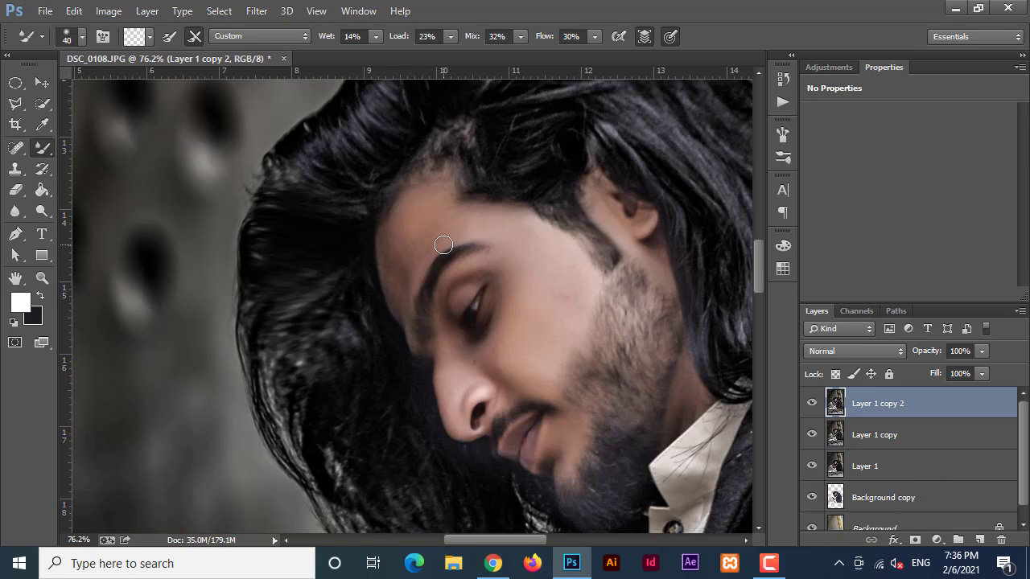
{"action": "key", "text": "bracketright"}
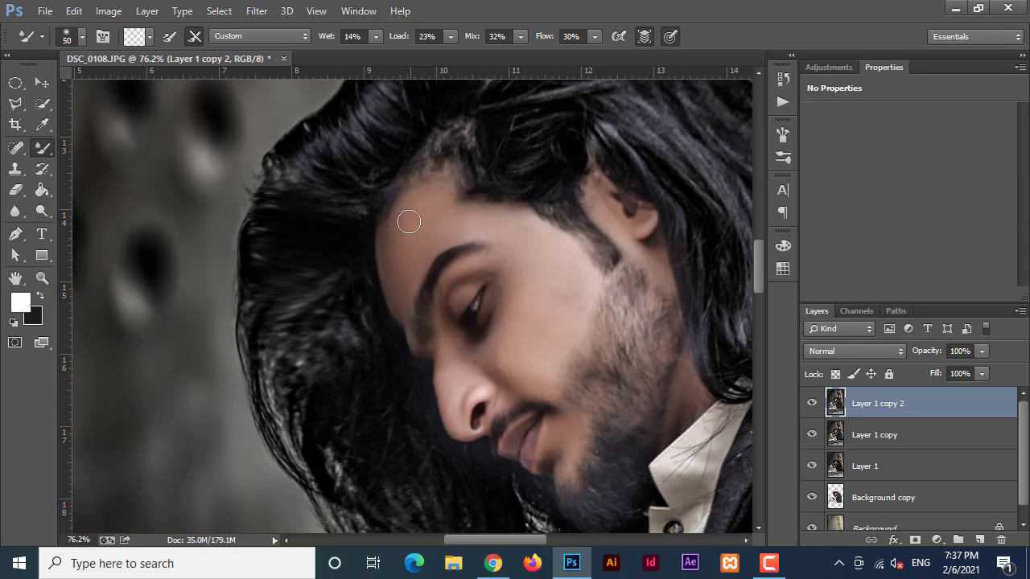
{"action": "scroll", "coordinate": [504, 278], "scroll_direction": "down", "scroll_amount": 2}
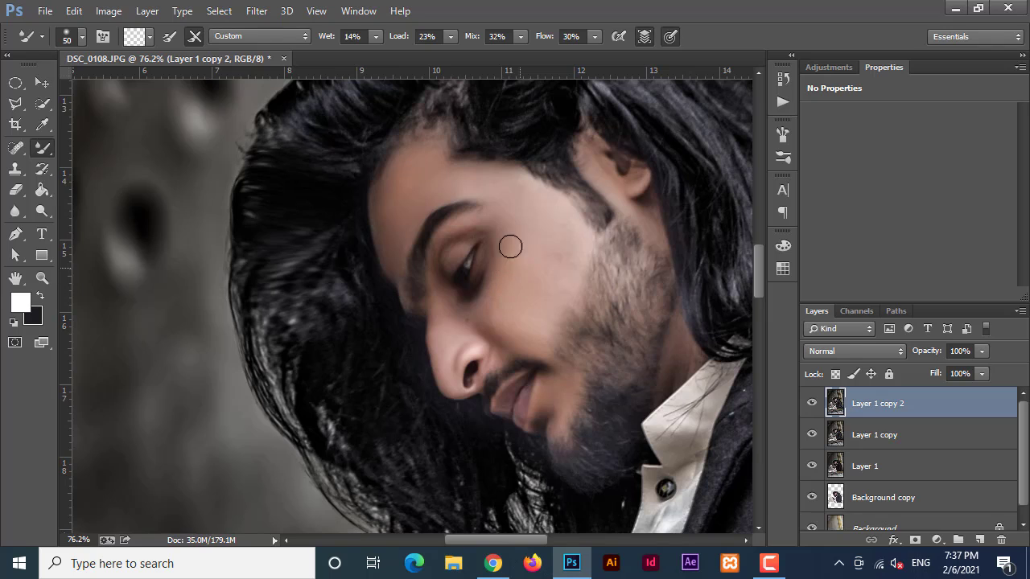
{"action": "mouse_move", "coordinate": [554, 253]}
{"action": "left_mouse_down"}
{"action": "mouse_move", "coordinate": [561, 295]}
{"action": "mouse_move", "coordinate": [558, 239]}
{"action": "left_mouse_up"}
{"action": "scroll", "coordinate": [544, 296], "scroll_direction": "down", "scroll_amount": 2}
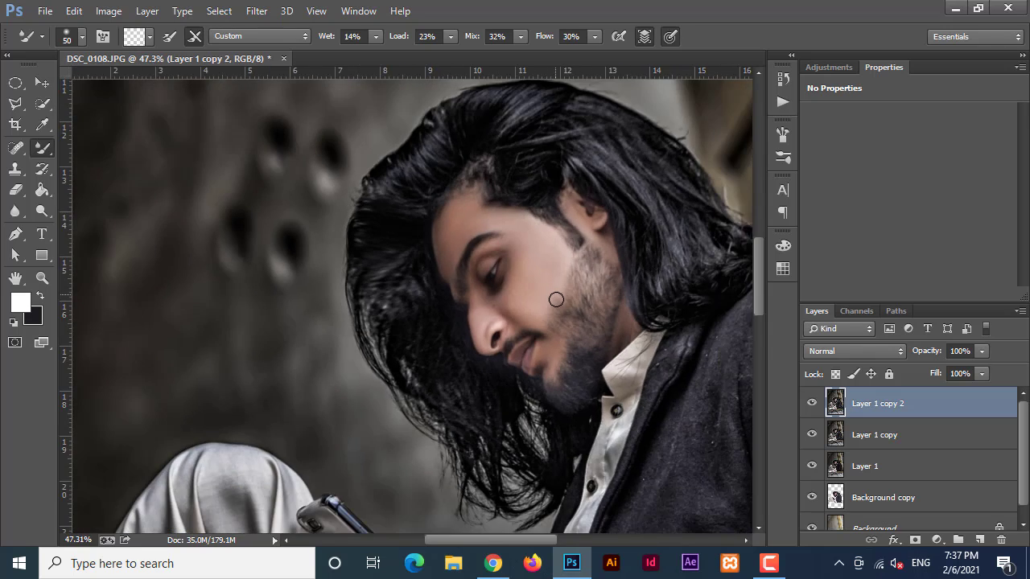
{"action": "scroll", "coordinate": [556, 299], "scroll_direction": "up", "scroll_amount": 4}
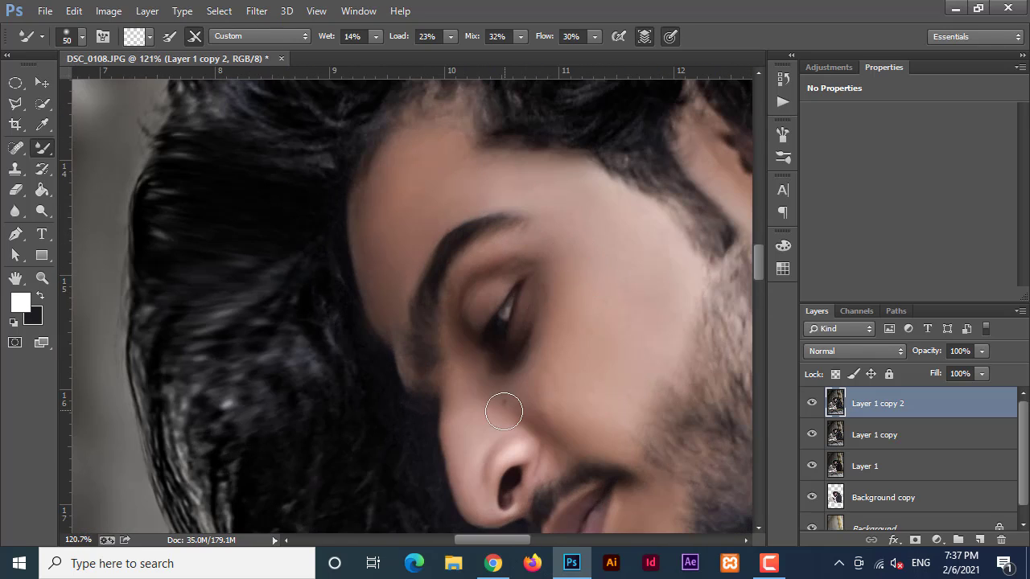
Step: Compare the face with and without the blended layer, and merge it down into Layer 1 copy
{"action": "scroll", "coordinate": [503, 411], "scroll_direction": "down", "scroll_amount": 5}
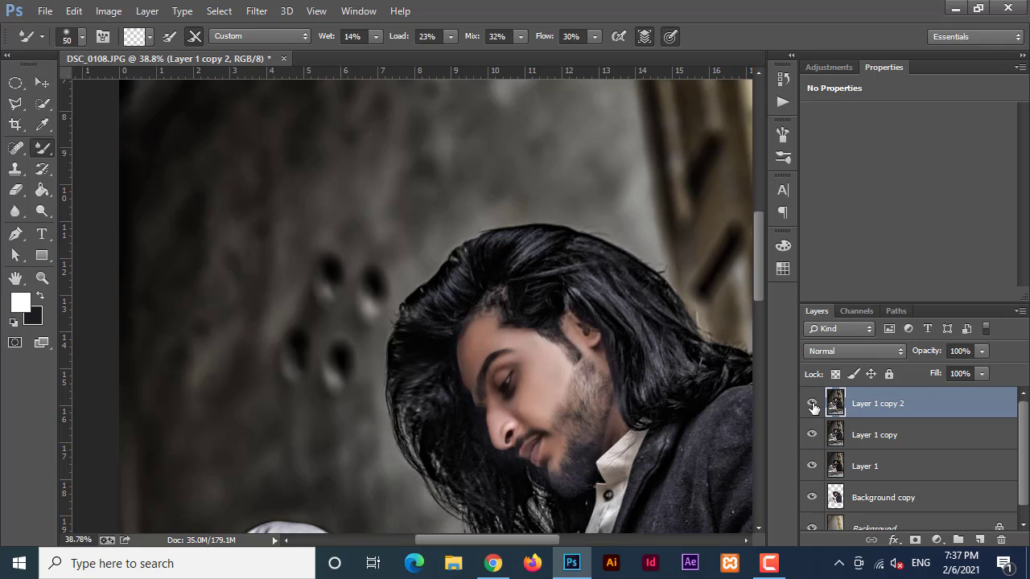
{"action": "left_click", "coordinate": [812, 404]}
{"action": "left_click", "coordinate": [812, 405]}
{"action": "left_click", "coordinate": [812, 404]}
{"action": "left_click", "coordinate": [812, 405]}
{"action": "right_click", "coordinate": [897, 406]}
{"action": "left_click", "coordinate": [602, 455]}
Step: Examine the retouched portrait at full view and up close, comparing it with Layer 1 copy hidden and shown
{"action": "scroll", "coordinate": [536, 391], "scroll_direction": "down", "scroll_amount": 1}
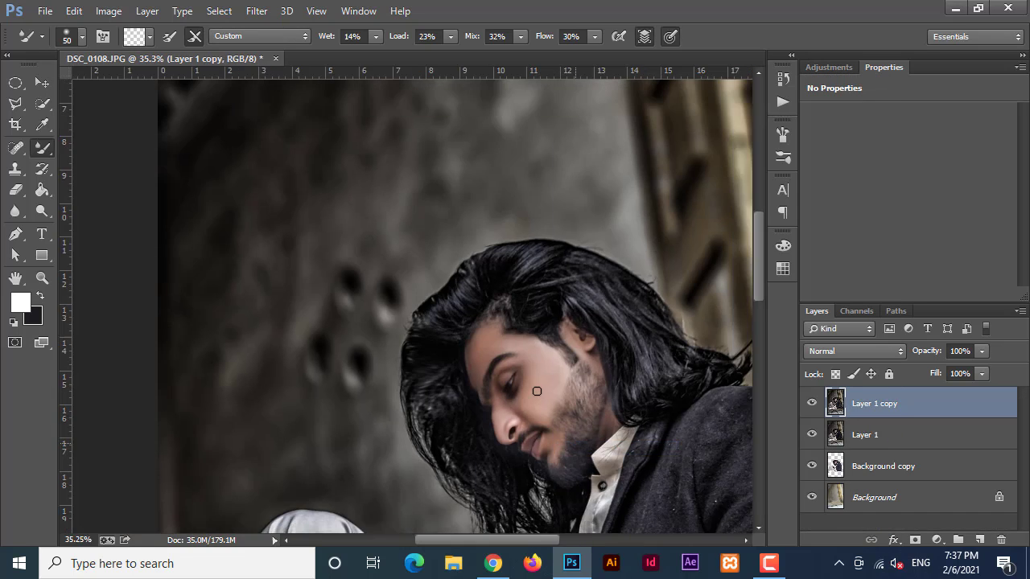
{"action": "scroll", "coordinate": [537, 391], "scroll_direction": "down", "scroll_amount": 4}
{"action": "scroll", "coordinate": [358, 244], "scroll_direction": "up", "scroll_amount": 1}
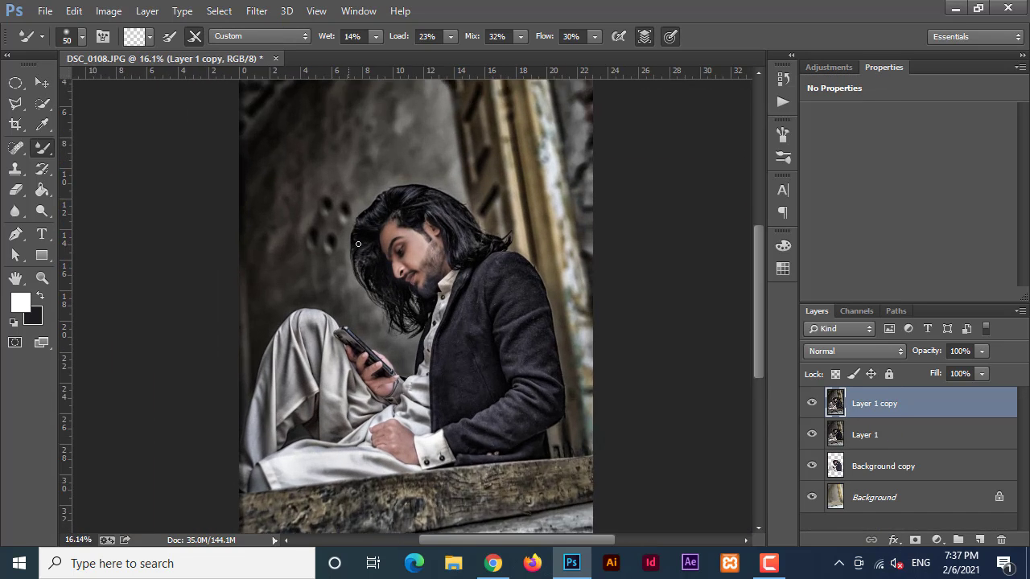
{"action": "scroll", "coordinate": [358, 244], "scroll_direction": "up", "scroll_amount": 5}
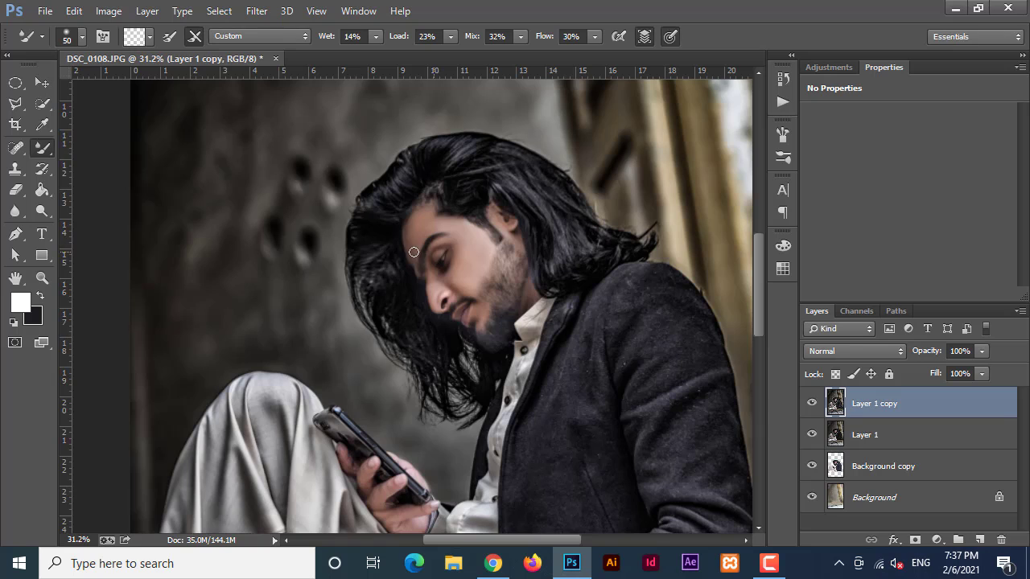
{"action": "scroll", "coordinate": [414, 252], "scroll_direction": "up", "scroll_amount": 5}
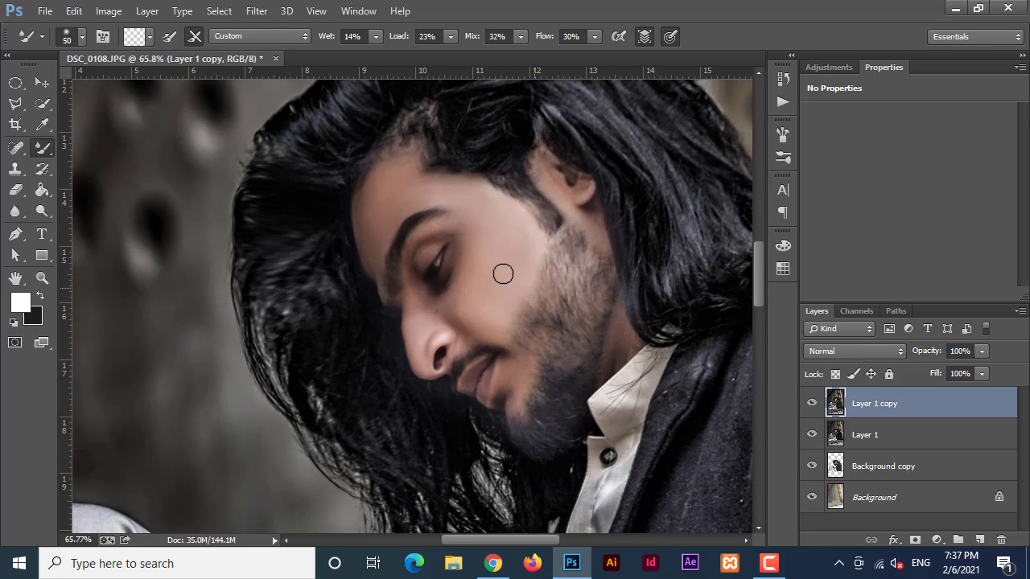
{"action": "scroll", "coordinate": [503, 274], "scroll_direction": "down", "scroll_amount": 4}
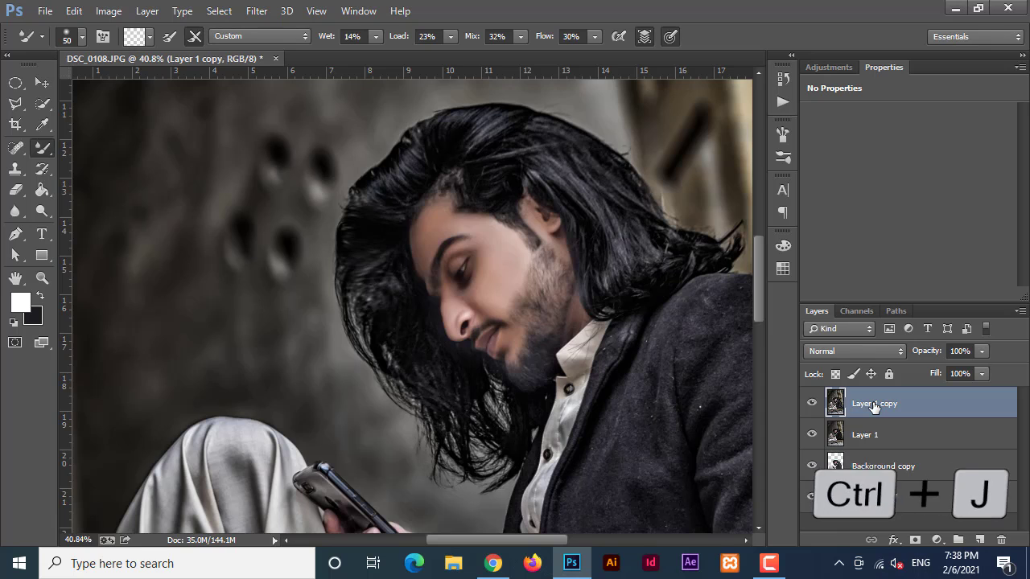
{"action": "left_click", "coordinate": [813, 403]}
{"action": "left_click", "coordinate": [812, 403]}
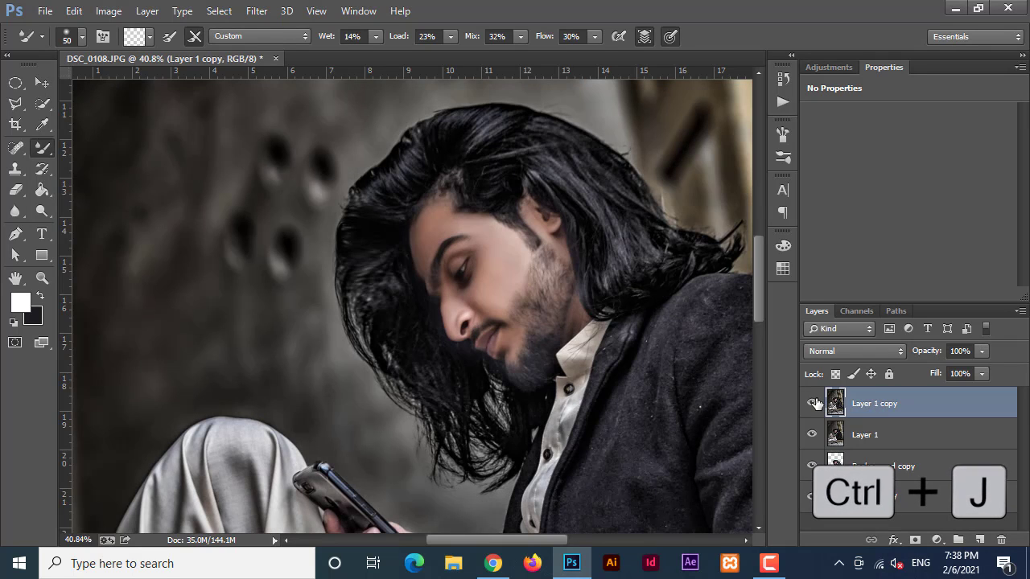
Step: Duplicate Layer 1 copy and open the Oil Paint filter on the duplicate
{"action": "key", "text": "ctrl+j"}
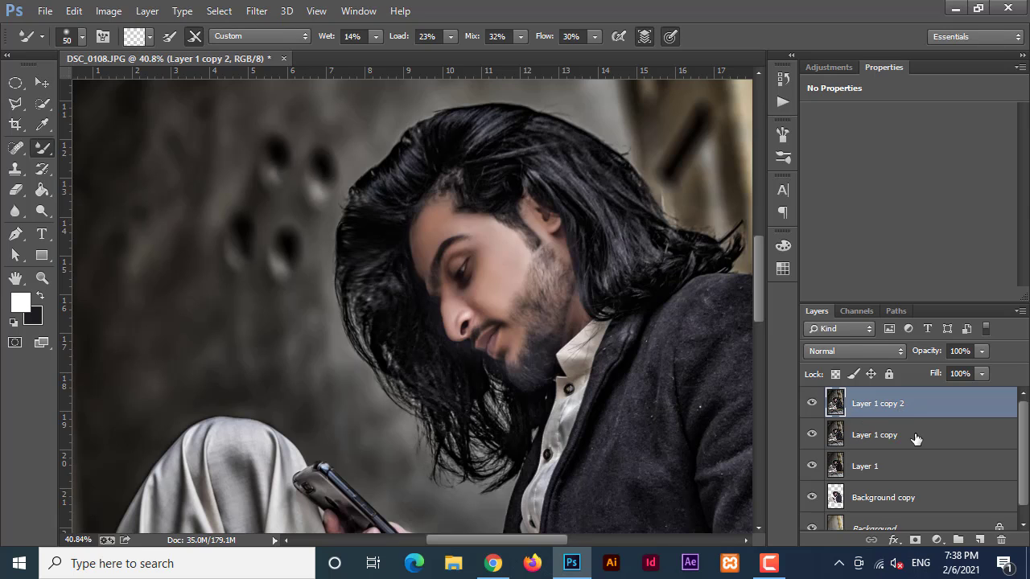
{"action": "left_click", "coordinate": [259, 10]}
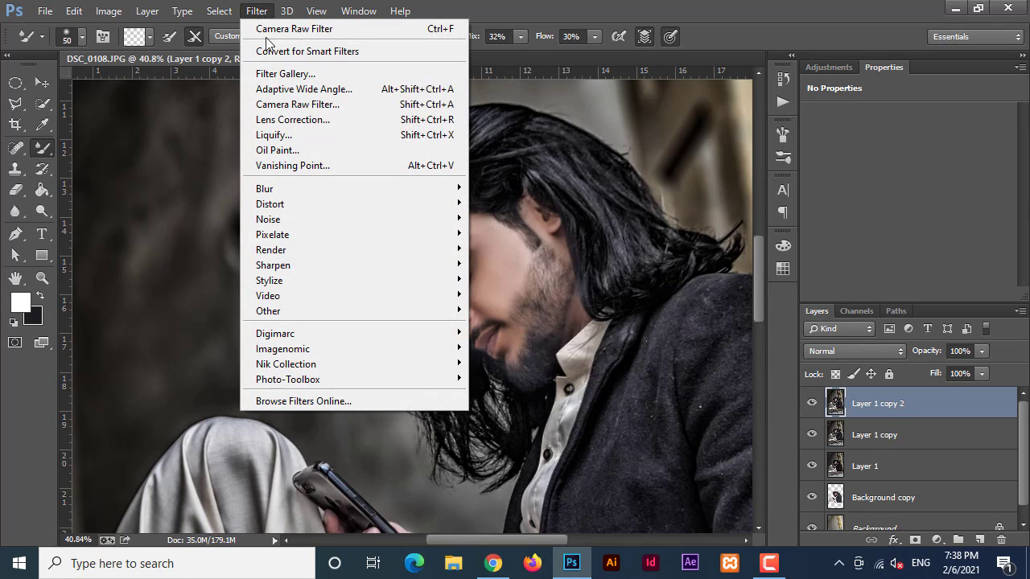
{"action": "left_click", "coordinate": [274, 151]}
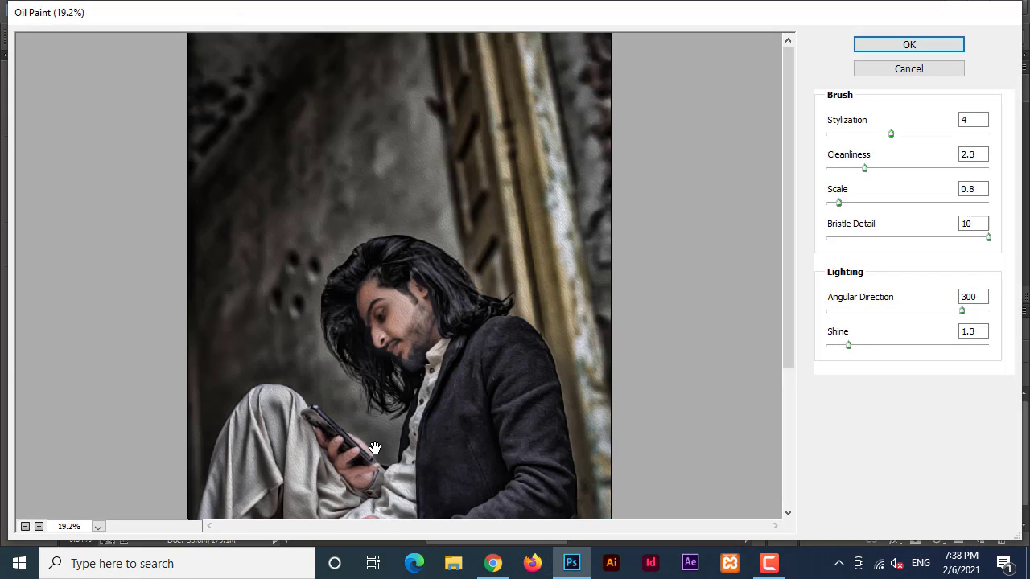
Step: Apply Oil Paint with Stylization 4.36, Cleanliness 2, Scale 0.8, Bristle Detail 10, and Angular Direction and Shine at 0
{"action": "left_click_drag", "start_coordinate": [891, 133], "coordinate": [934, 134]}
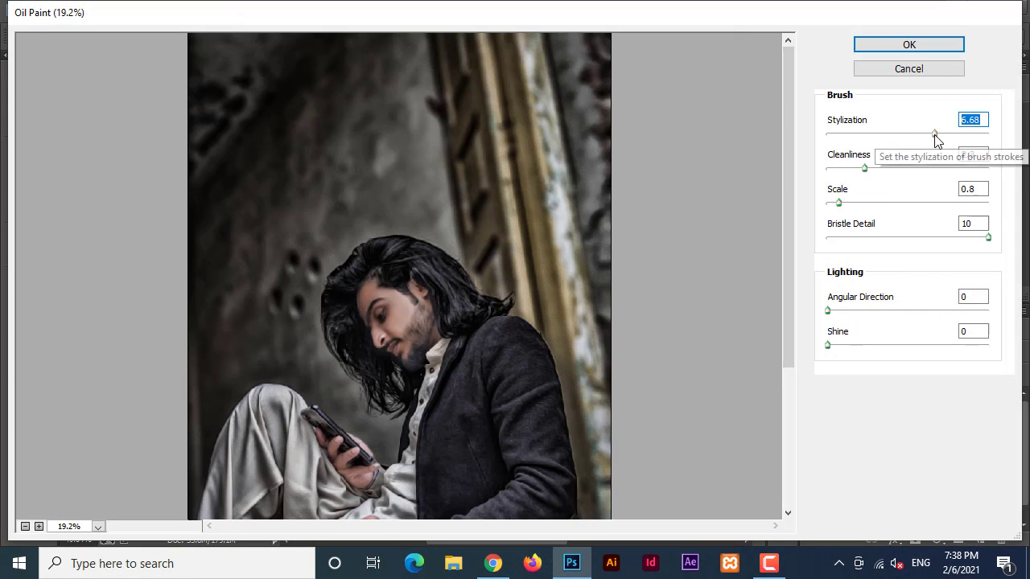
{"action": "mouse_move", "coordinate": [865, 168]}
{"action": "left_mouse_down"}
{"action": "mouse_move", "coordinate": [887, 169]}
{"action": "mouse_move", "coordinate": [862, 170]}
{"action": "left_mouse_up"}
{"action": "left_click_drag", "start_coordinate": [934, 133], "coordinate": [896, 140]}
{"action": "left_click", "coordinate": [379, 329], "text": "ctrl"}
{"action": "left_click", "coordinate": [379, 329], "text": "ctrl"}
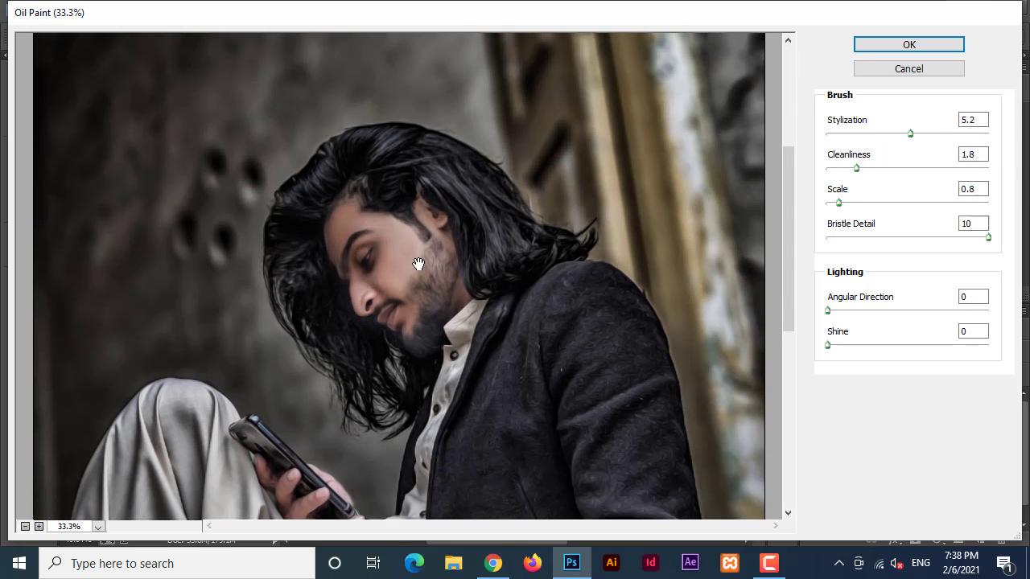
{"action": "left_click_drag", "start_coordinate": [856, 168], "coordinate": [872, 172]}
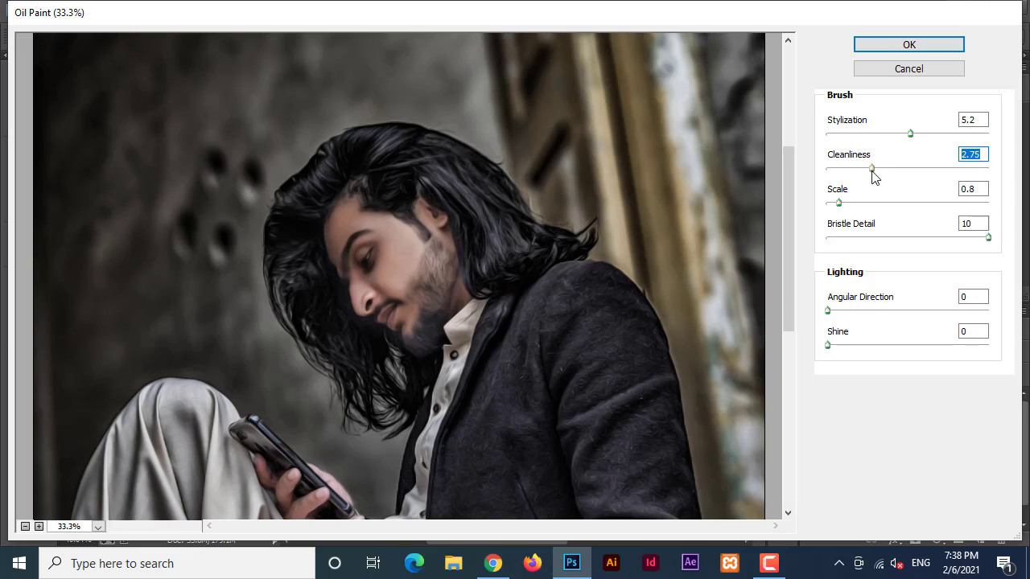
{"action": "left_click_drag", "start_coordinate": [910, 133], "coordinate": [896, 135]}
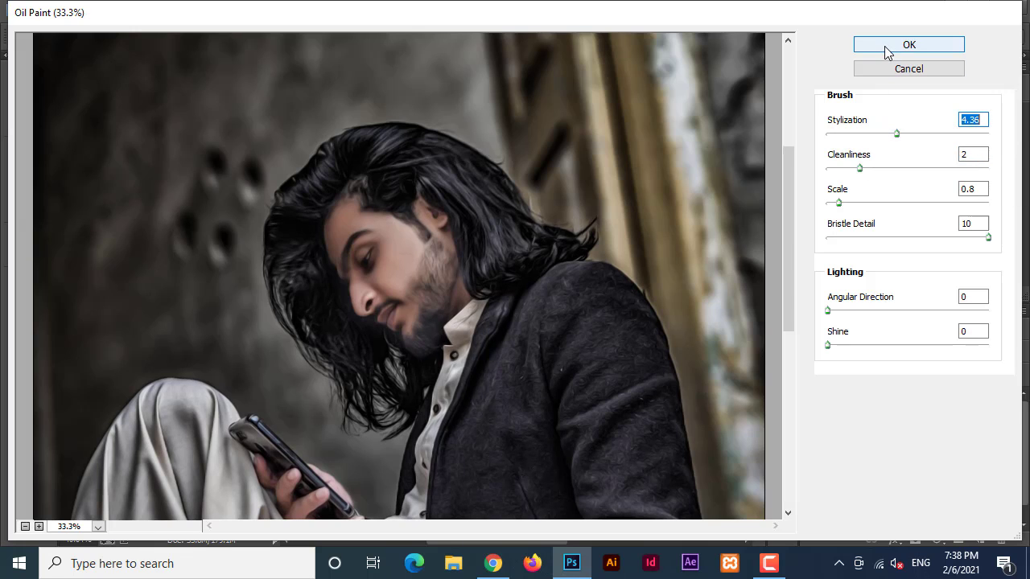
{"action": "key", "text": "Return"}
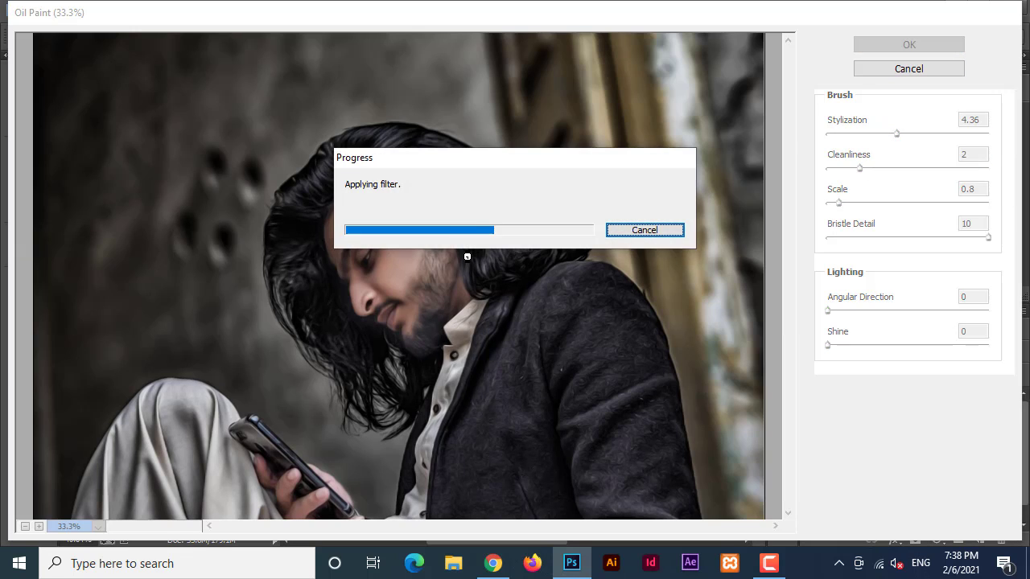
Step: Add a layer mask to Layer 1 copy 2 and fill it with black to hide the oil paint effect
{"action": "scroll", "coordinate": [494, 276], "scroll_direction": "down", "scroll_amount": 5}
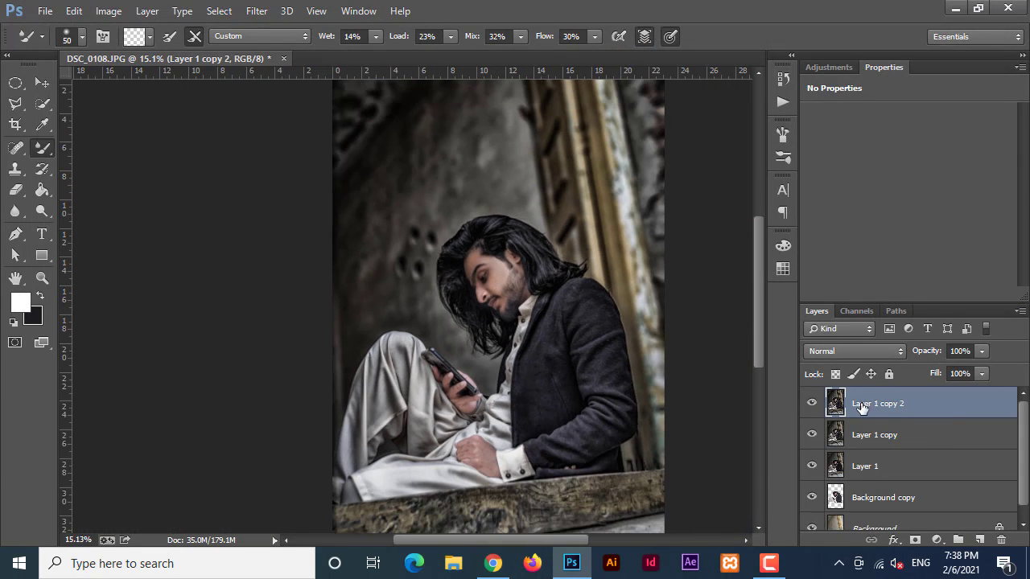
{"action": "left_click", "coordinate": [916, 541]}
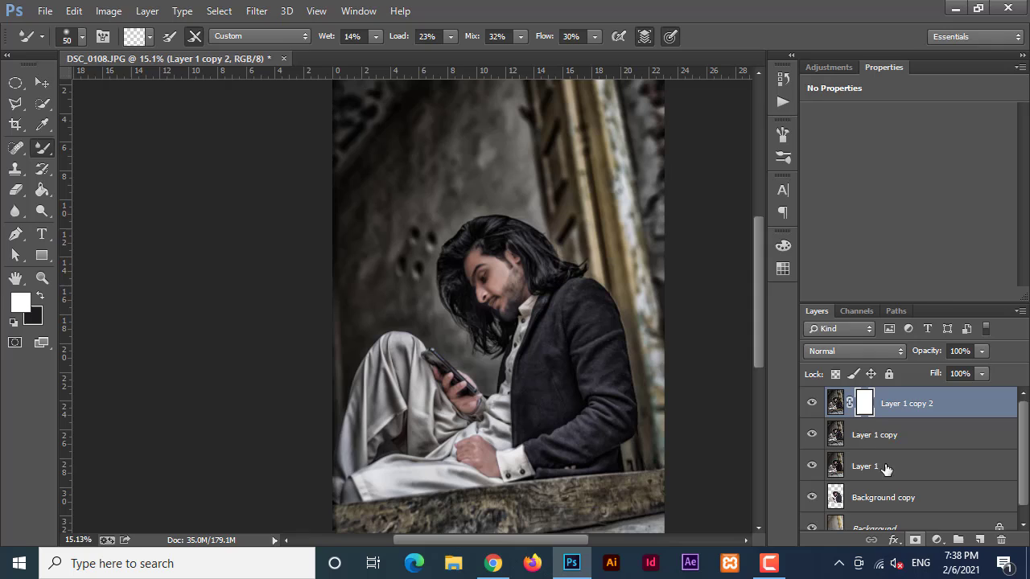
{"action": "left_click", "coordinate": [39, 297]}
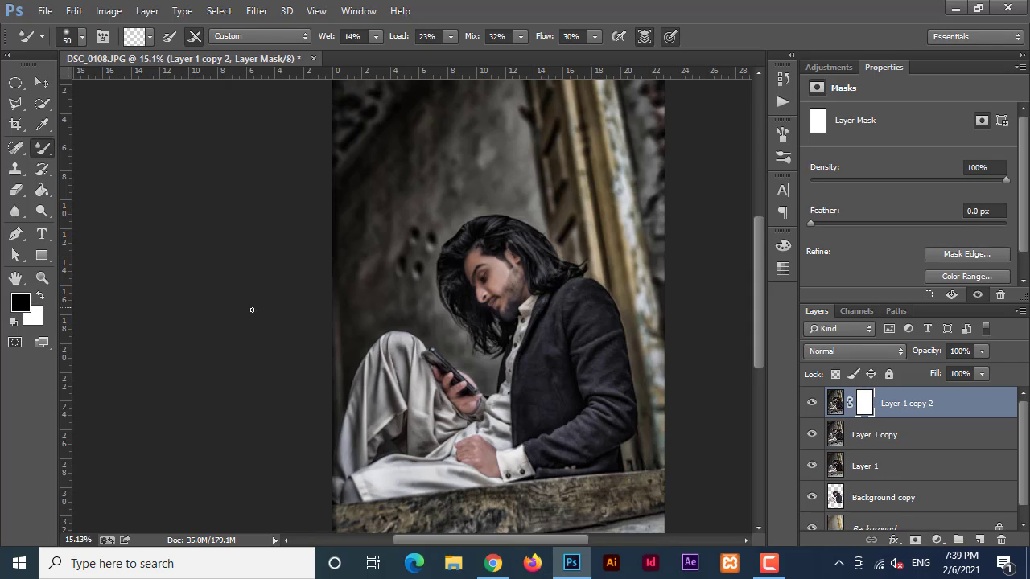
{"action": "key", "text": "alt+BackSpace"}
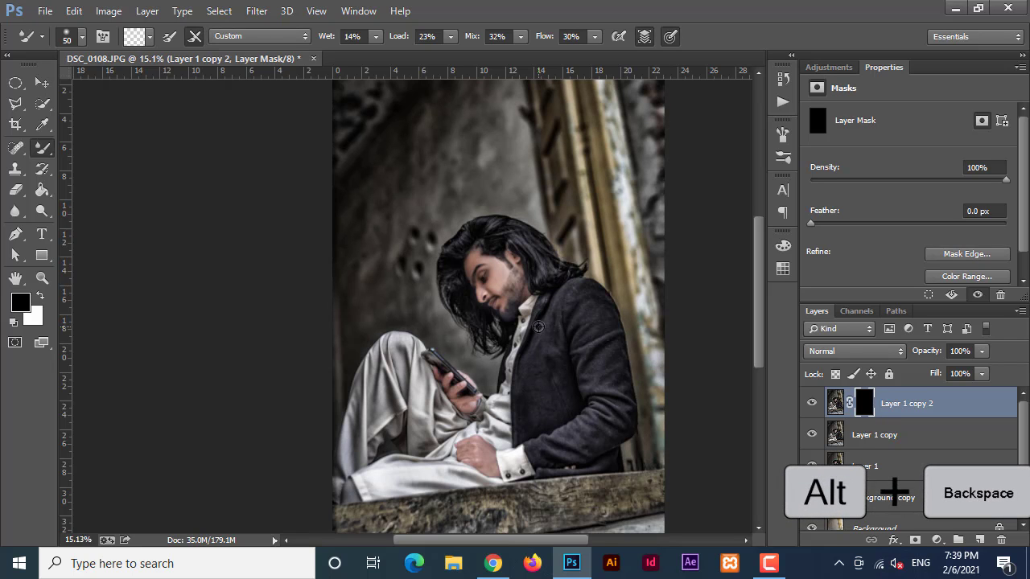
Step: Reveal the oil paint effect on the hair by painting the mask white with a soft 150 px Brush at 100% opacity
{"action": "scroll", "coordinate": [433, 275], "scroll_direction": "up", "scroll_amount": 5}
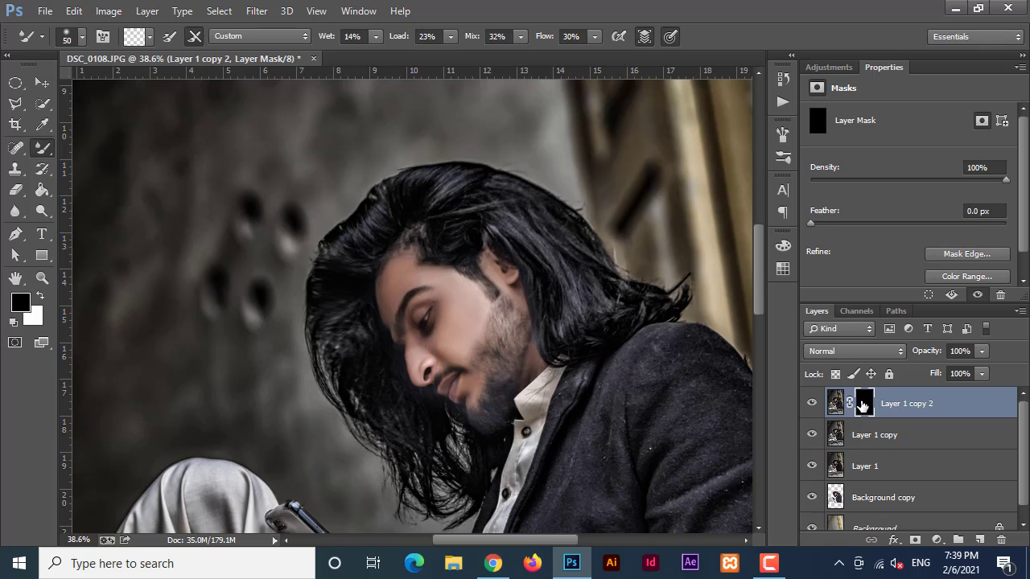
{"action": "left_click", "coordinate": [39, 298]}
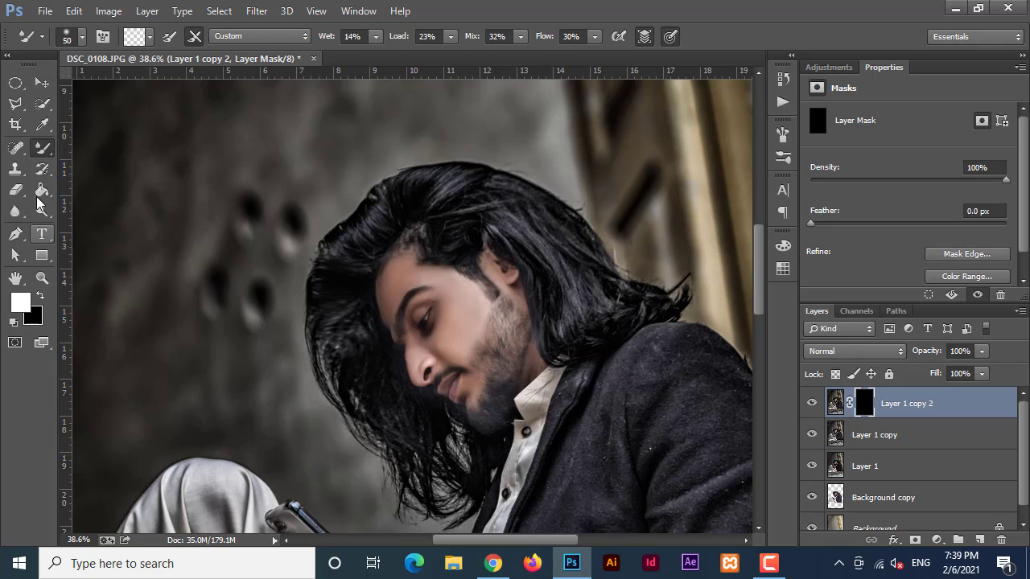
{"action": "right_click", "coordinate": [38, 153]}
{"action": "left_click", "coordinate": [88, 149]}
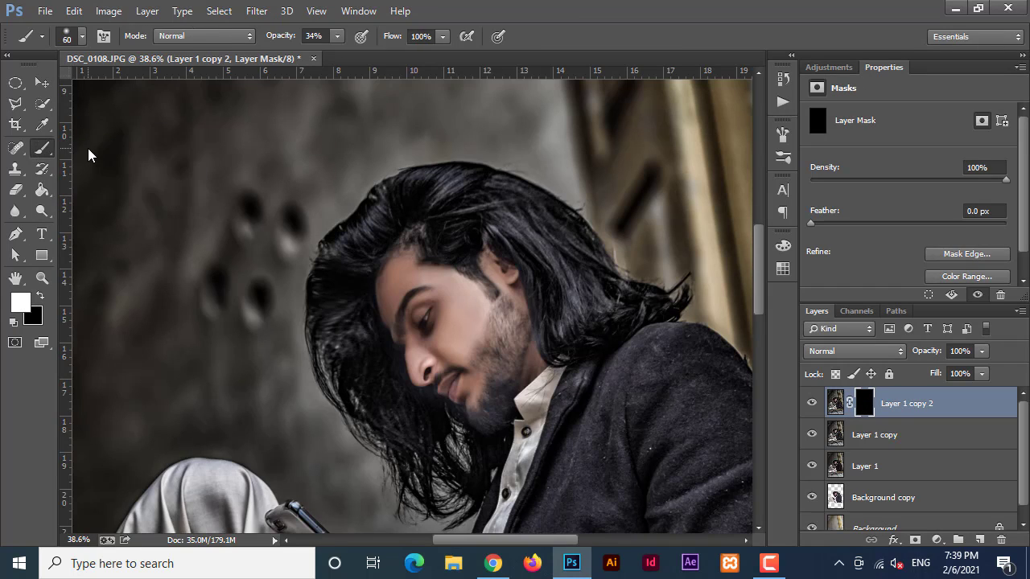
{"action": "left_click", "coordinate": [83, 37]}
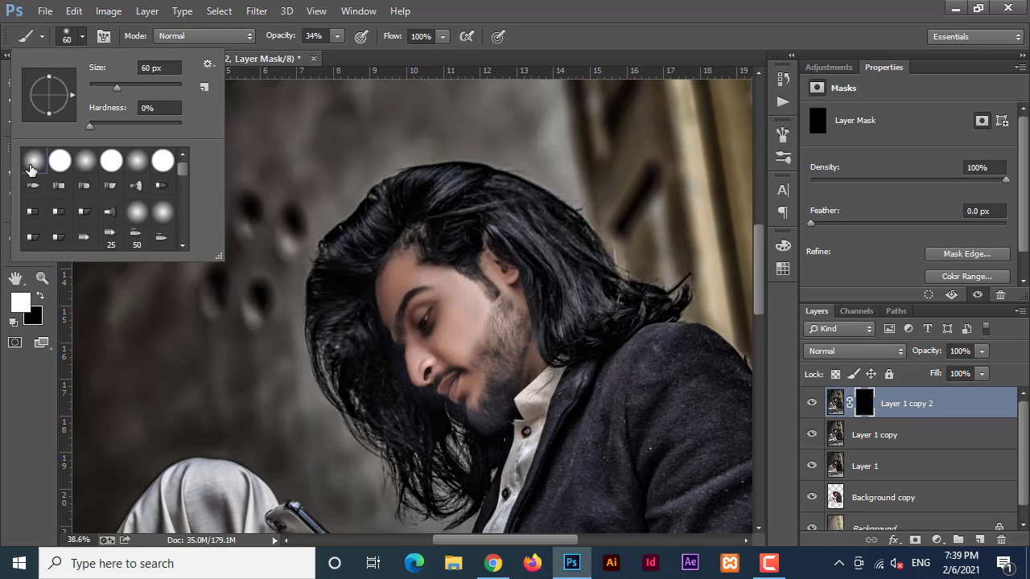
{"action": "left_click", "coordinate": [608, 36]}
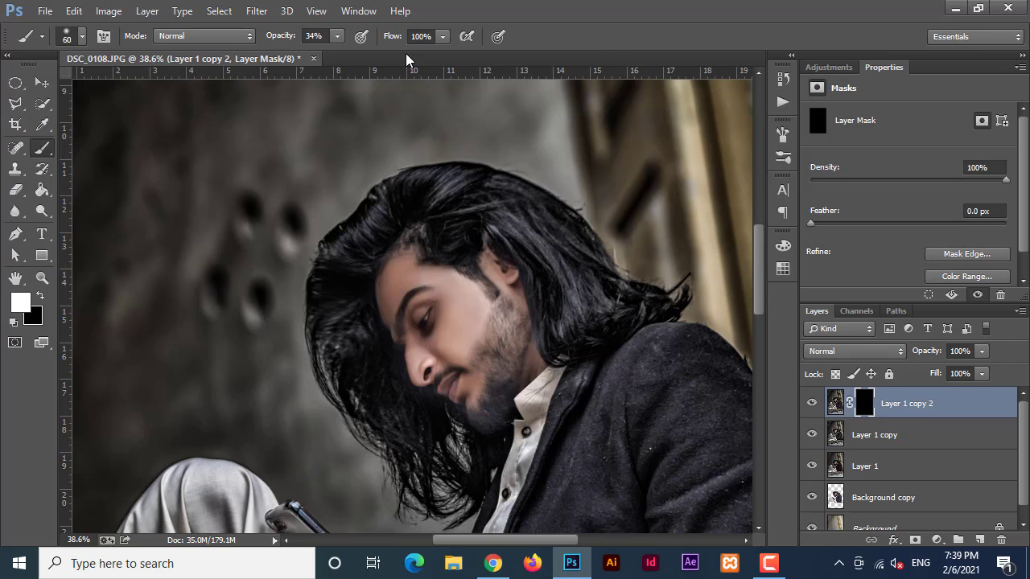
{"action": "left_click", "coordinate": [338, 35]}
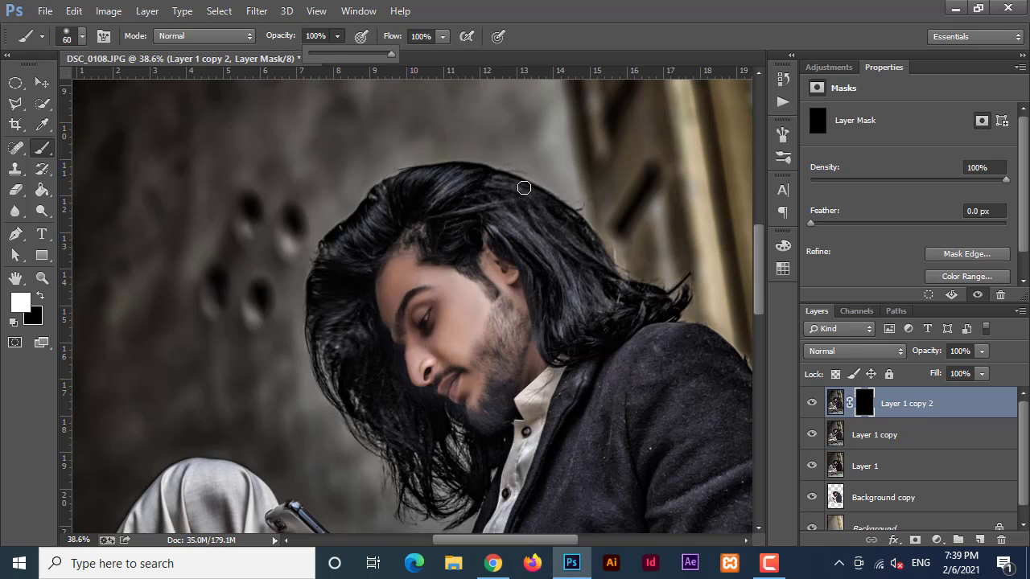
{"action": "key", "text": "bracketright"}
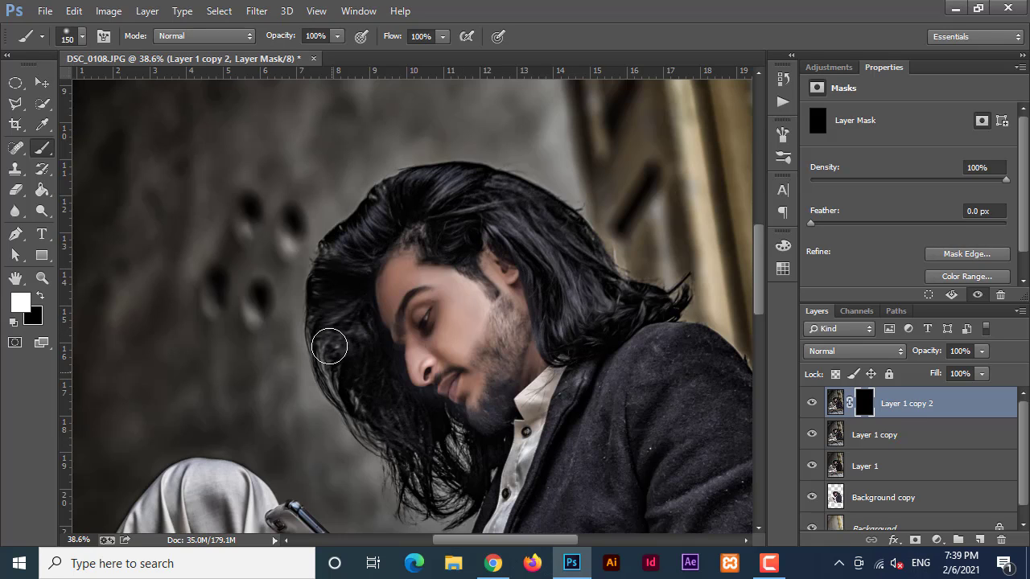
{"action": "mouse_move", "coordinate": [329, 346]}
{"action": "left_mouse_down"}
{"action": "mouse_move", "coordinate": [428, 498]}
{"action": "mouse_move", "coordinate": [451, 444]}
{"action": "mouse_move", "coordinate": [345, 389]}
{"action": "left_mouse_up"}
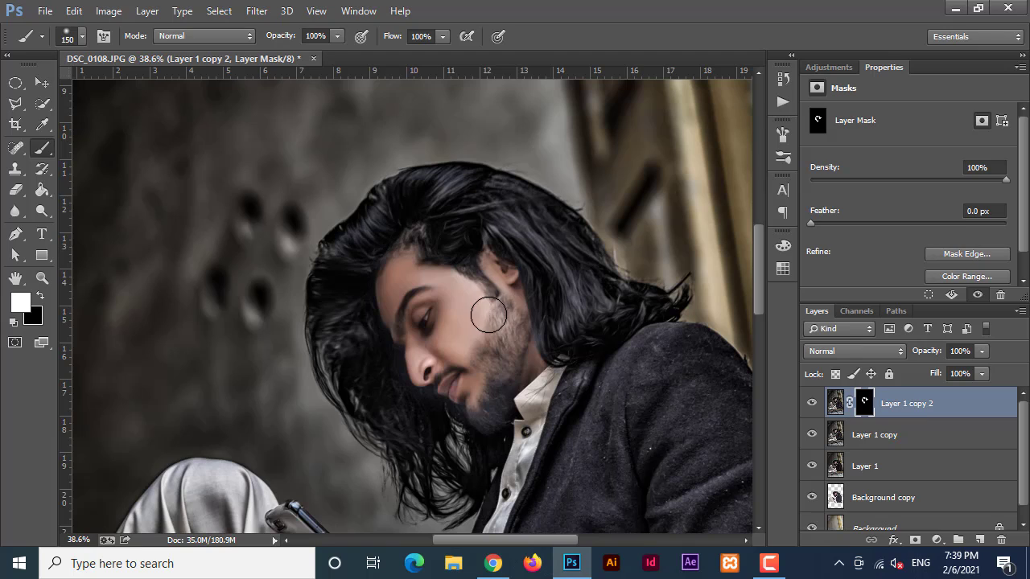
Step: Paint the mask lightly over the beard with an 80 px Brush at 24% opacity
{"action": "key", "text": "bracketleft"}
{"action": "key", "text": "bracketleft"}
{"action": "key", "text": "bracketleft"}
{"action": "left_click", "coordinate": [337, 36]}
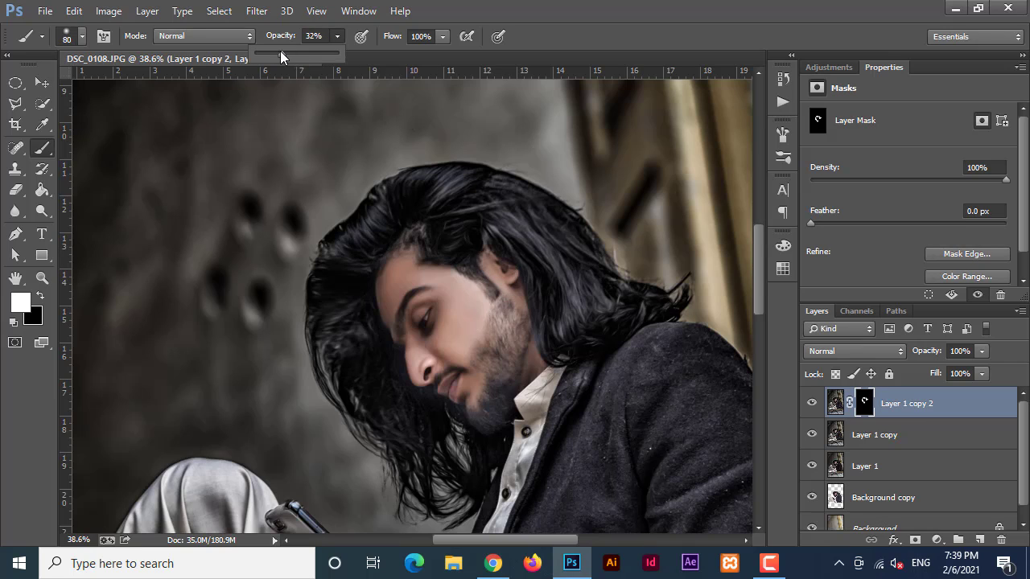
{"action": "left_click", "coordinate": [499, 342]}
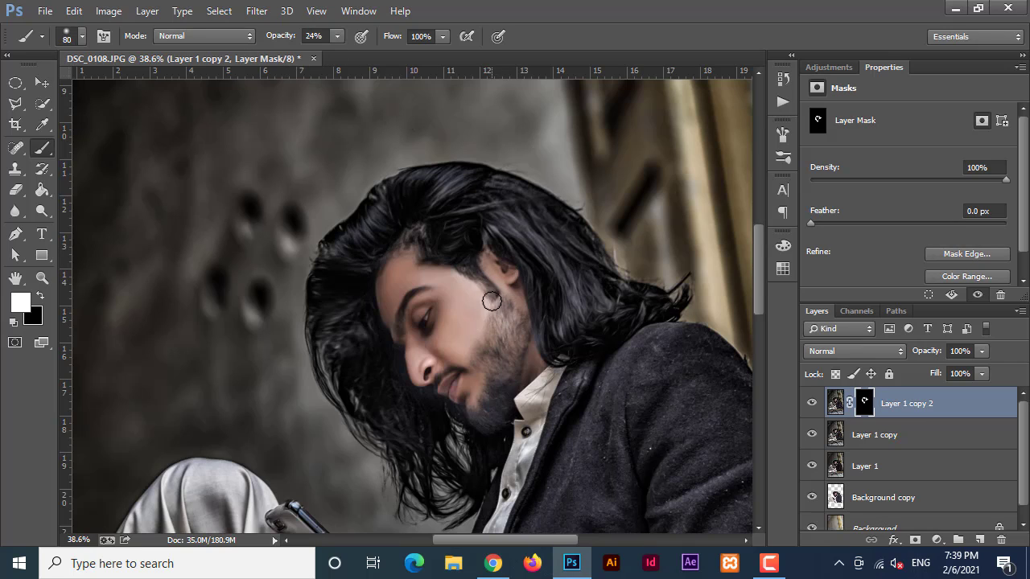
Step: Compare the portrait with and without Layer 1 copy 2, and merge it down into Layer 1 copy
{"action": "scroll", "coordinate": [513, 333], "scroll_direction": "down", "scroll_amount": 15}
{"action": "scroll", "coordinate": [552, 409], "scroll_direction": "up", "scroll_amount": 2}
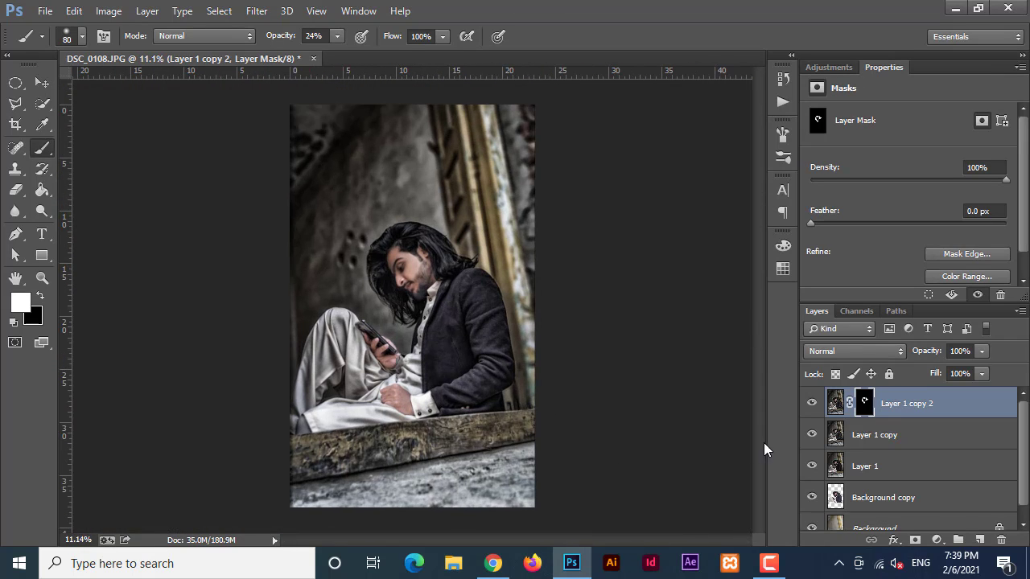
{"action": "left_click", "coordinate": [811, 404]}
{"action": "left_click", "coordinate": [932, 401]}
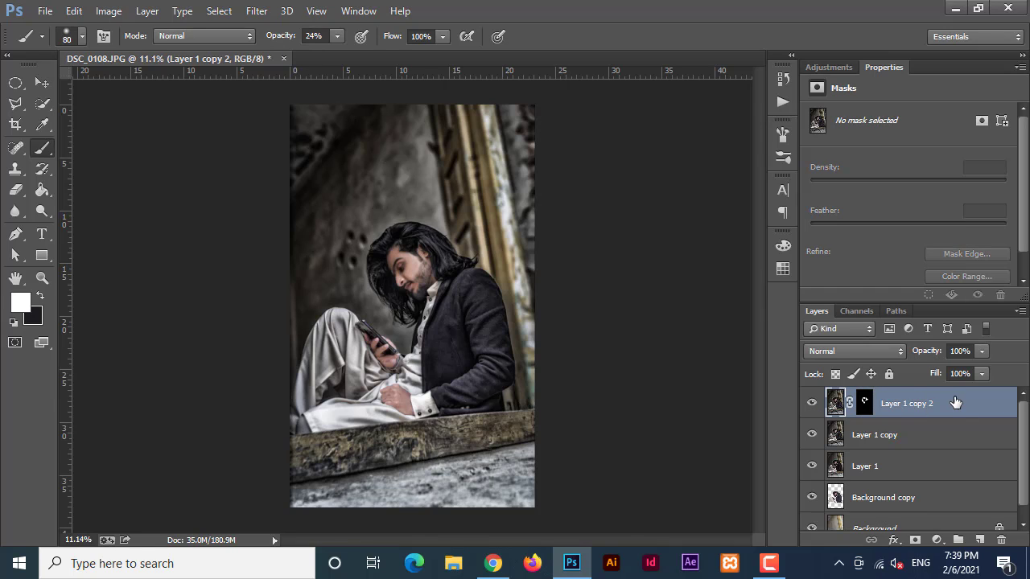
{"action": "right_click", "coordinate": [963, 405]}
{"action": "left_click", "coordinate": [686, 453]}
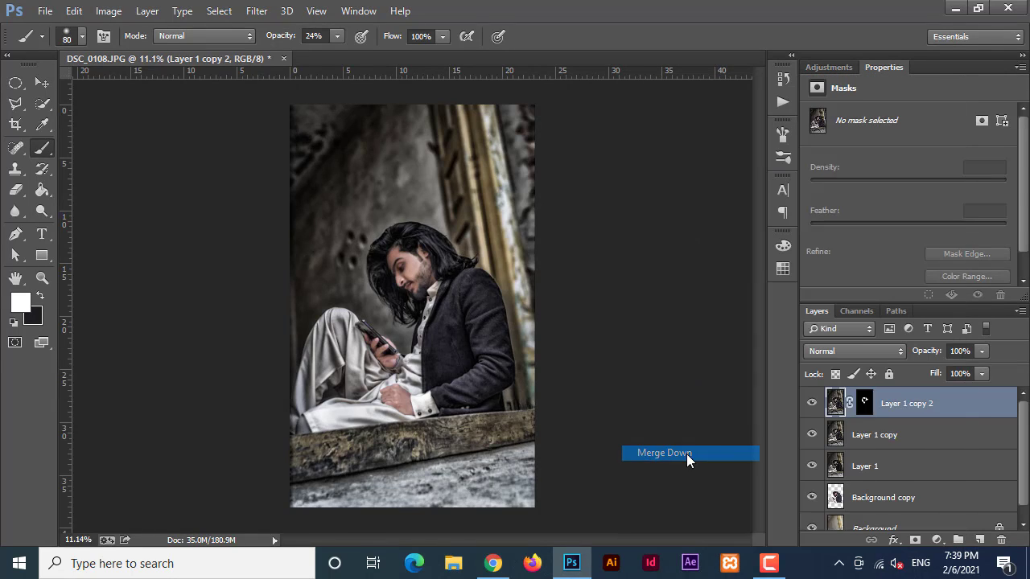
Step: Add a Hue/Saturation adjustment layer above Layer 1 copy
{"action": "scroll", "coordinate": [490, 358], "scroll_direction": "up", "scroll_amount": 4}
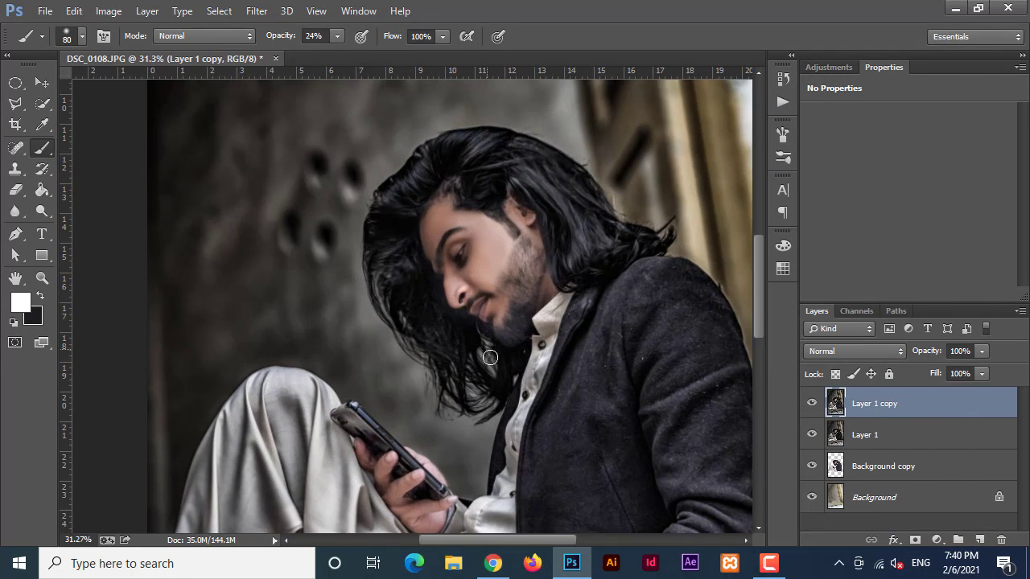
{"action": "scroll", "coordinate": [490, 357], "scroll_direction": "down", "scroll_amount": 3}
{"action": "left_click_drag", "start_coordinate": [519, 415], "coordinate": [478, 348]}
{"action": "scroll", "coordinate": [477, 348], "scroll_direction": "down", "scroll_amount": 2}
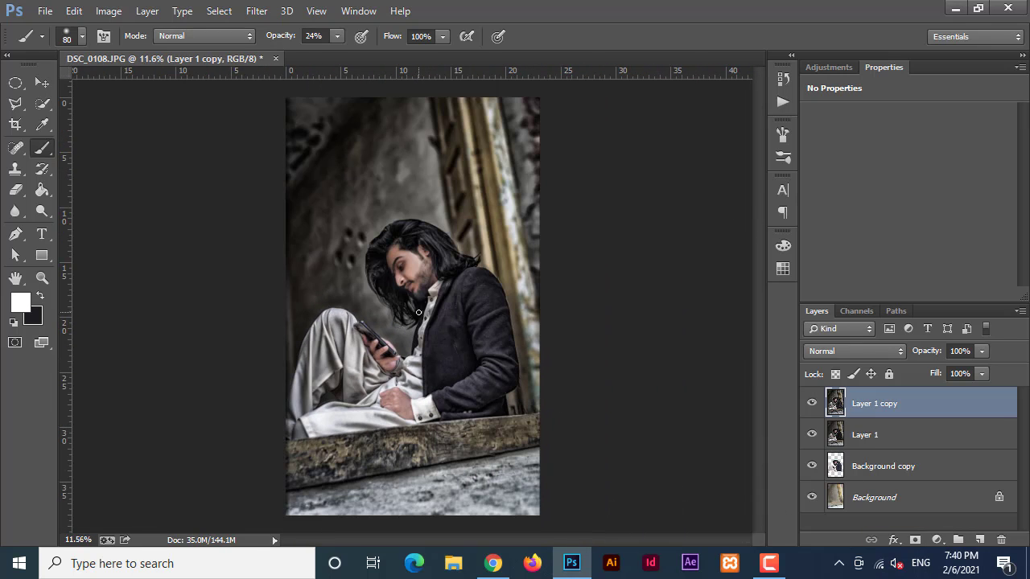
{"action": "scroll", "coordinate": [387, 279], "scroll_direction": "up", "scroll_amount": 4}
{"action": "scroll", "coordinate": [343, 355], "scroll_direction": "down", "scroll_amount": 2}
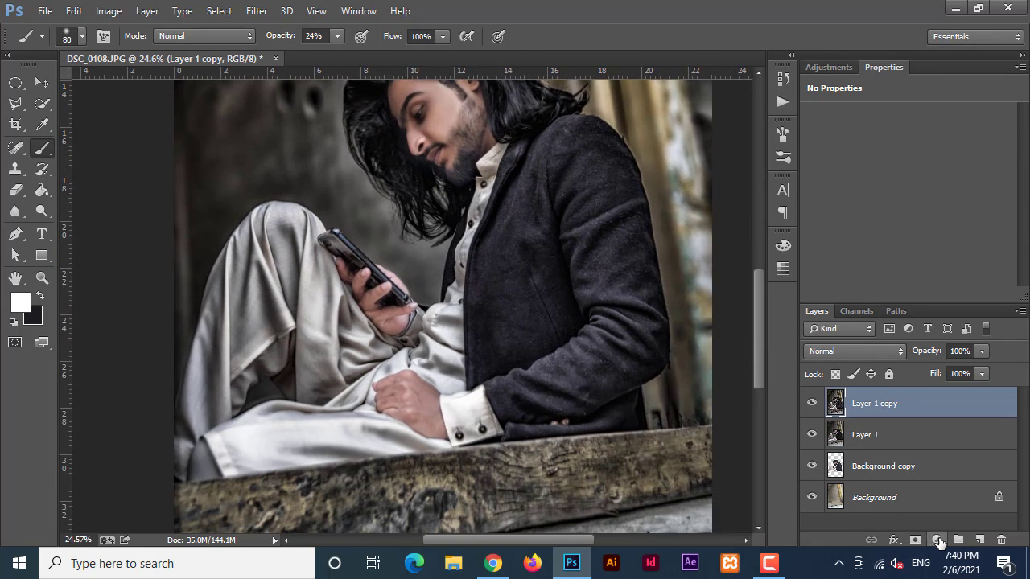
{"action": "left_click", "coordinate": [938, 540]}
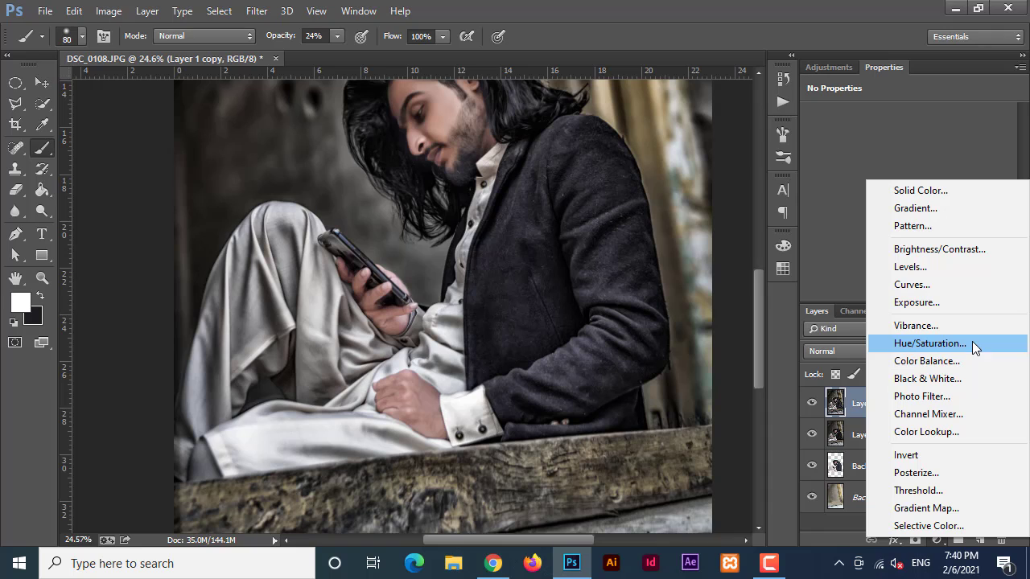
{"action": "left_click", "coordinate": [925, 346]}
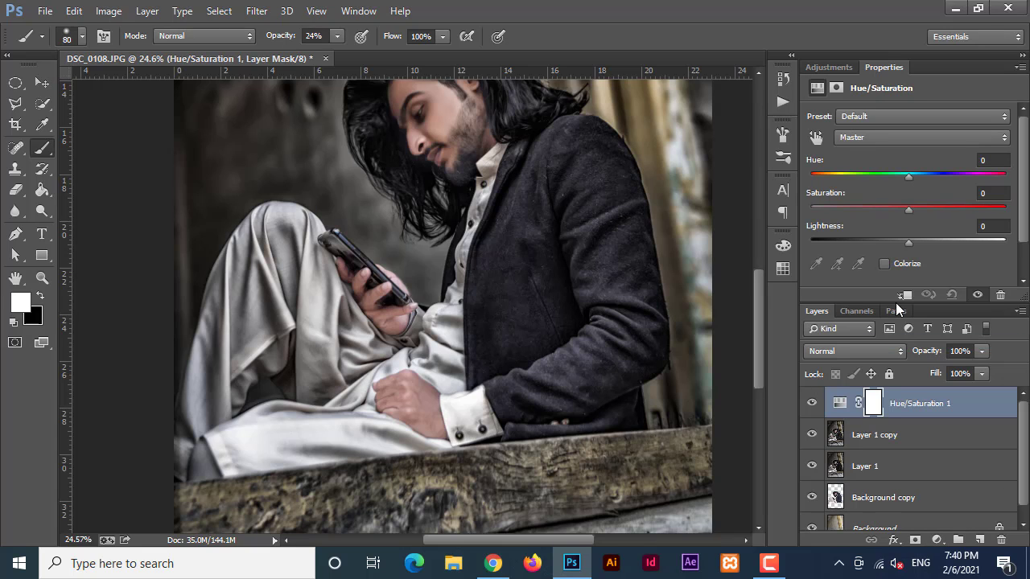
Step: Colorize the Hue/Saturation layer blue with Hue 199, Saturation 90 and Lightness -30
{"action": "left_click_drag", "start_coordinate": [909, 177], "coordinate": [910, 177]}
{"action": "left_click", "coordinate": [886, 262]}
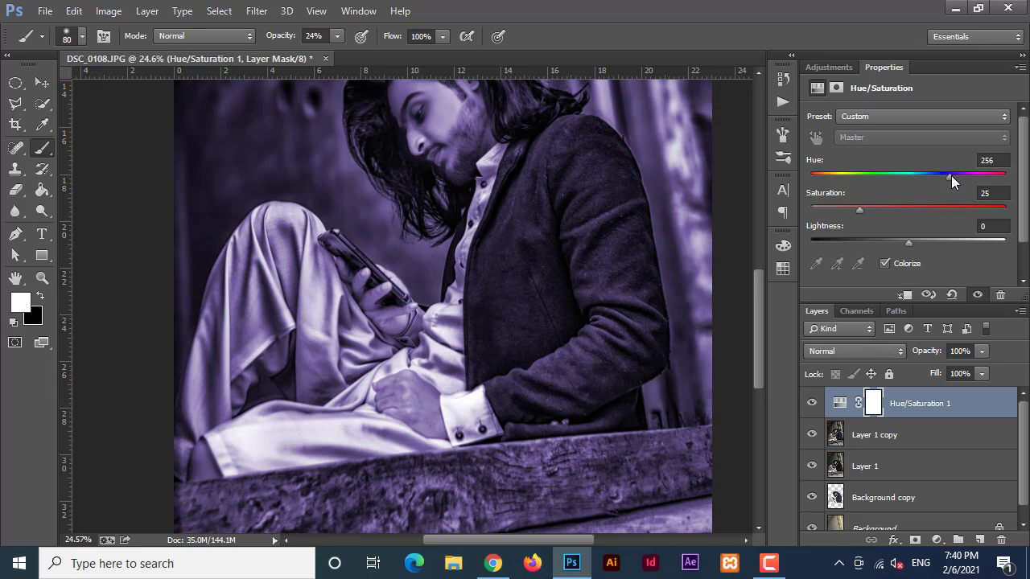
{"action": "left_click_drag", "start_coordinate": [921, 174], "coordinate": [919, 174]}
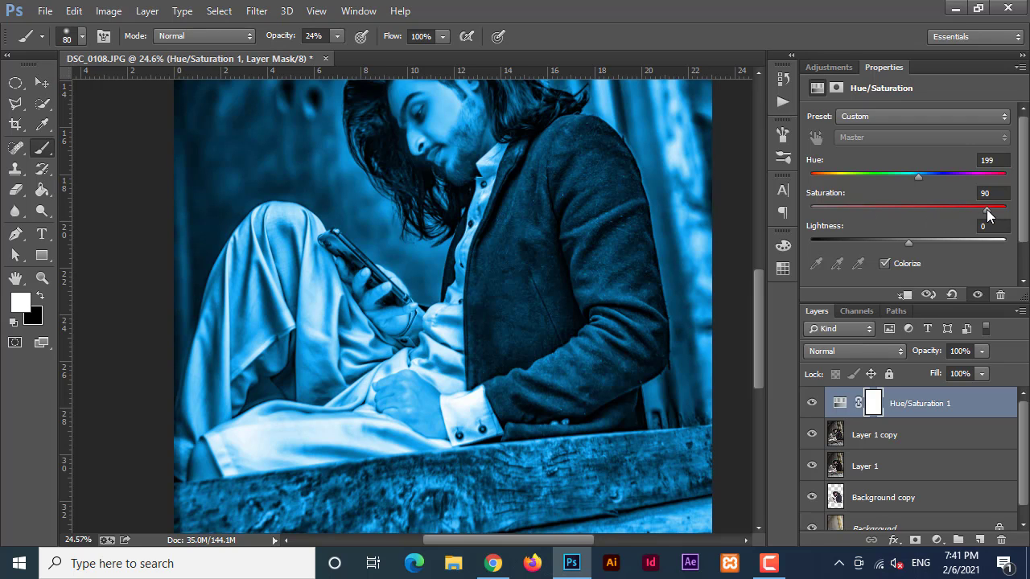
{"action": "mouse_move", "coordinate": [915, 177]}
{"action": "left_mouse_down"}
{"action": "mouse_move", "coordinate": [901, 174]}
{"action": "mouse_move", "coordinate": [918, 179]}
{"action": "left_mouse_up"}
{"action": "left_click_drag", "start_coordinate": [909, 242], "coordinate": [880, 244]}
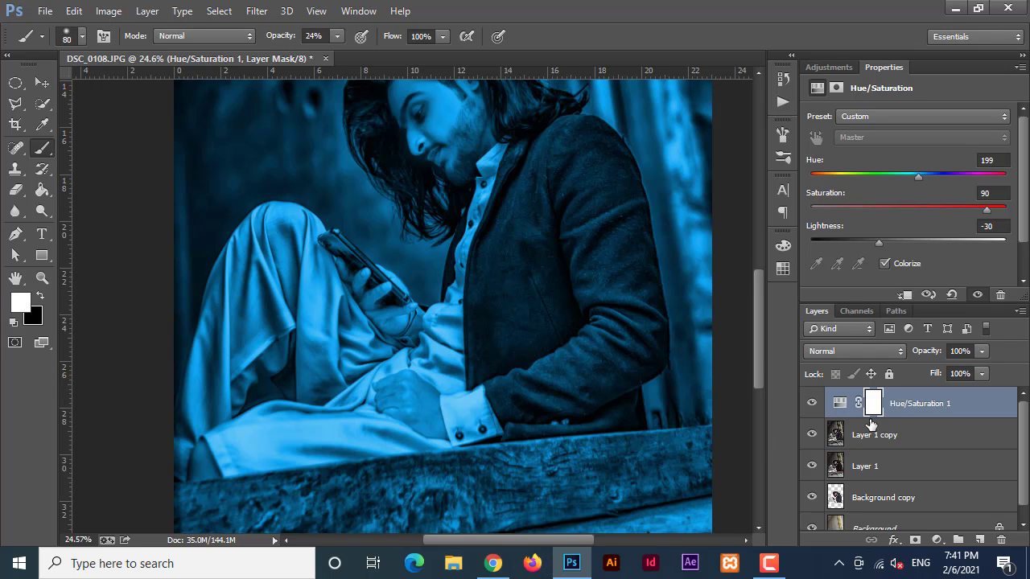
Step: Fill the Hue/Saturation layer's mask with black to hide the blue tint
{"action": "left_click", "coordinate": [873, 407]}
{"action": "left_click", "coordinate": [40, 295]}
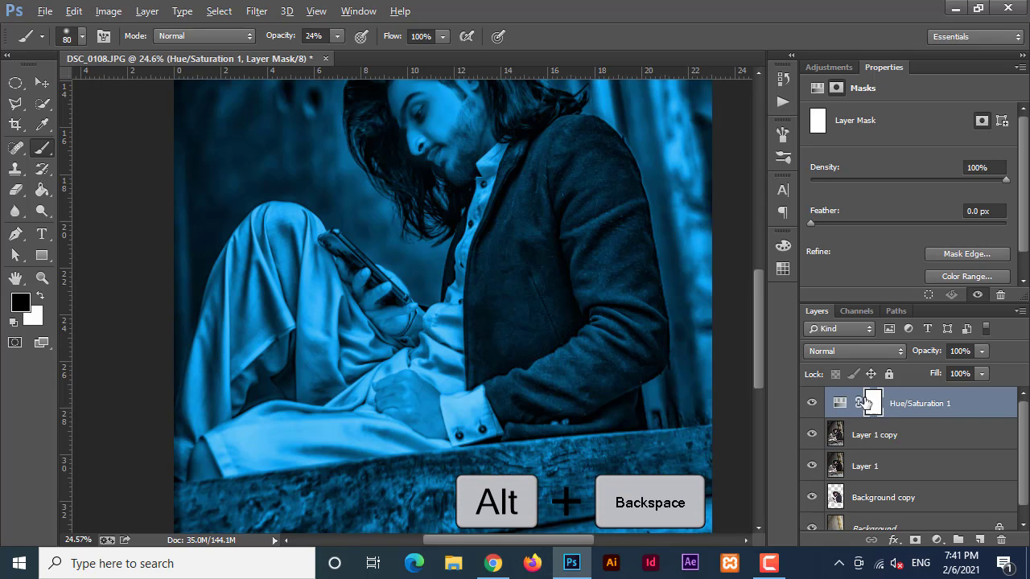
{"action": "key", "text": "alt+BackSpace"}
{"action": "left_click_drag", "start_coordinate": [265, 304], "coordinate": [286, 326]}
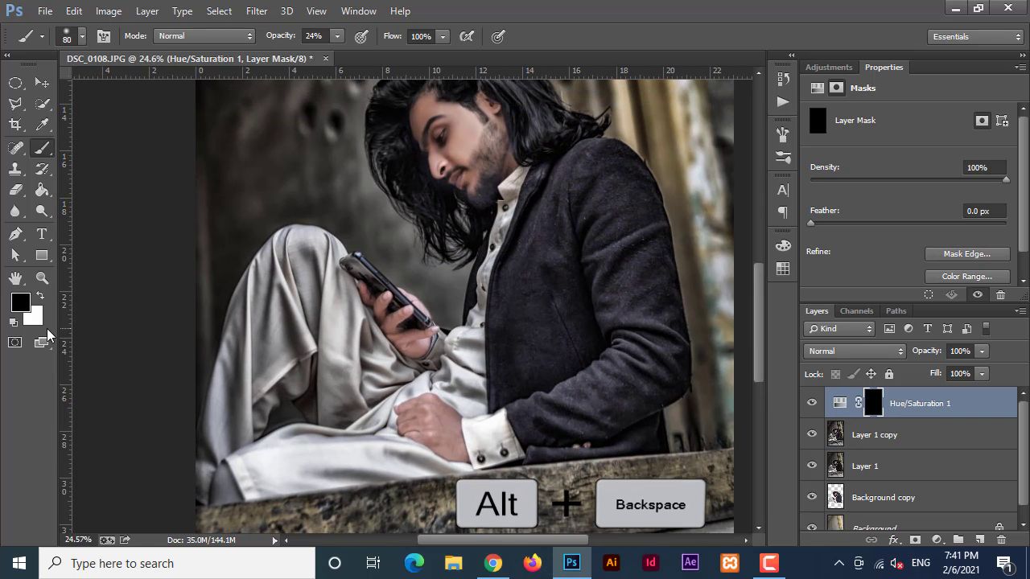
Step: Set up the Brush tool with white foreground and 100% opacity for painting on the Hue/Saturation layer's mask
{"action": "left_click", "coordinate": [40, 295]}
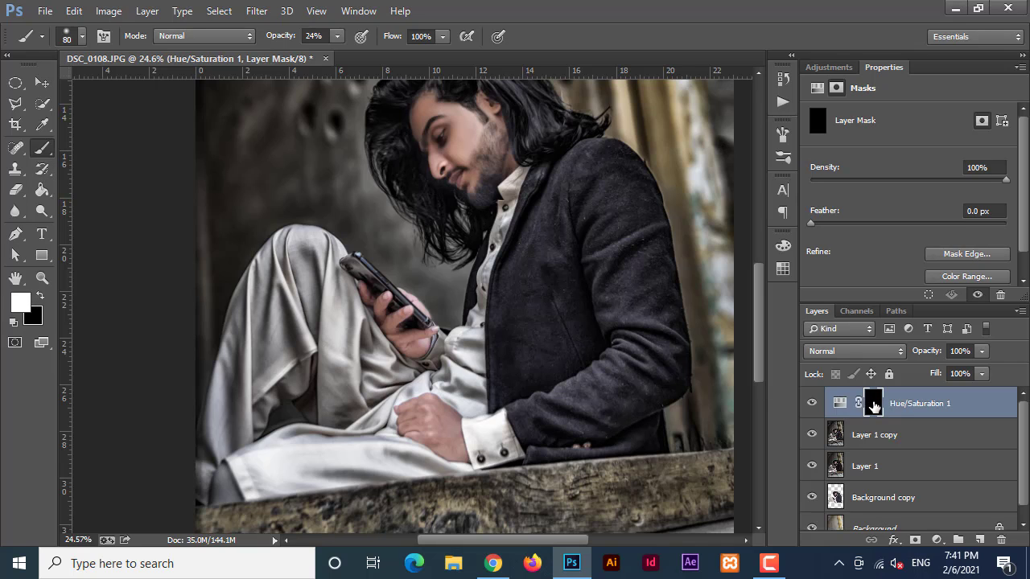
{"action": "right_click", "coordinate": [49, 149]}
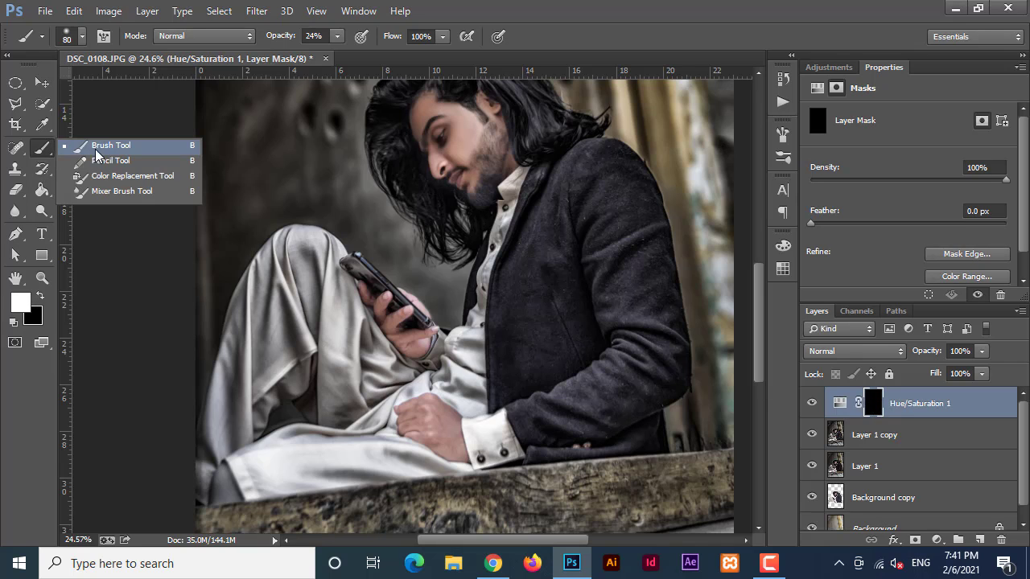
{"action": "left_click", "coordinate": [110, 152]}
{"action": "left_click", "coordinate": [338, 37]}
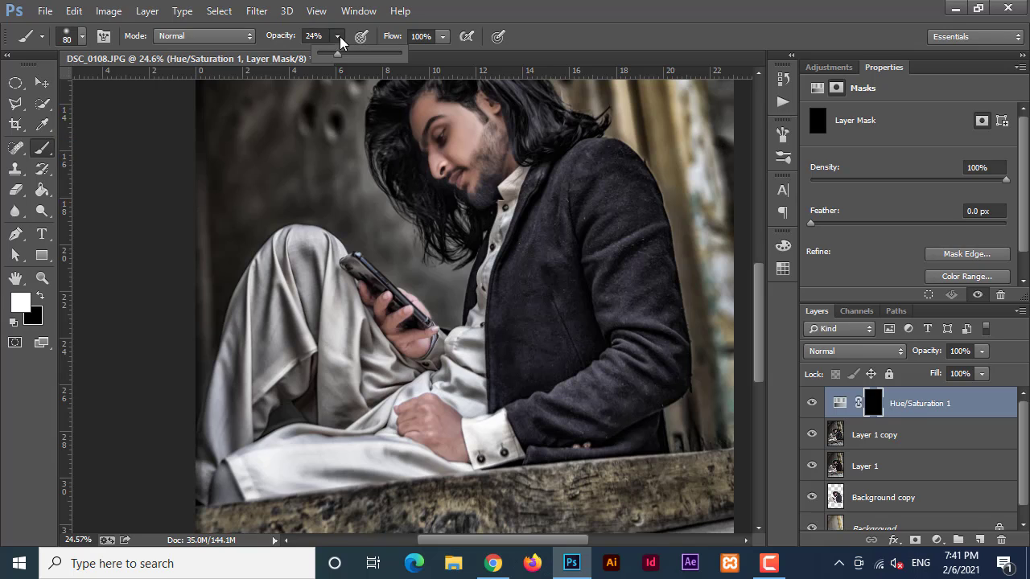
{"action": "left_click", "coordinate": [400, 53]}
Step: Paint white on the Hue/Saturation mask over the raised knee, trouser folds and lower shirt to reveal the blue tint
{"action": "key", "text": "bracketright"}
{"action": "key", "text": "bracketright"}
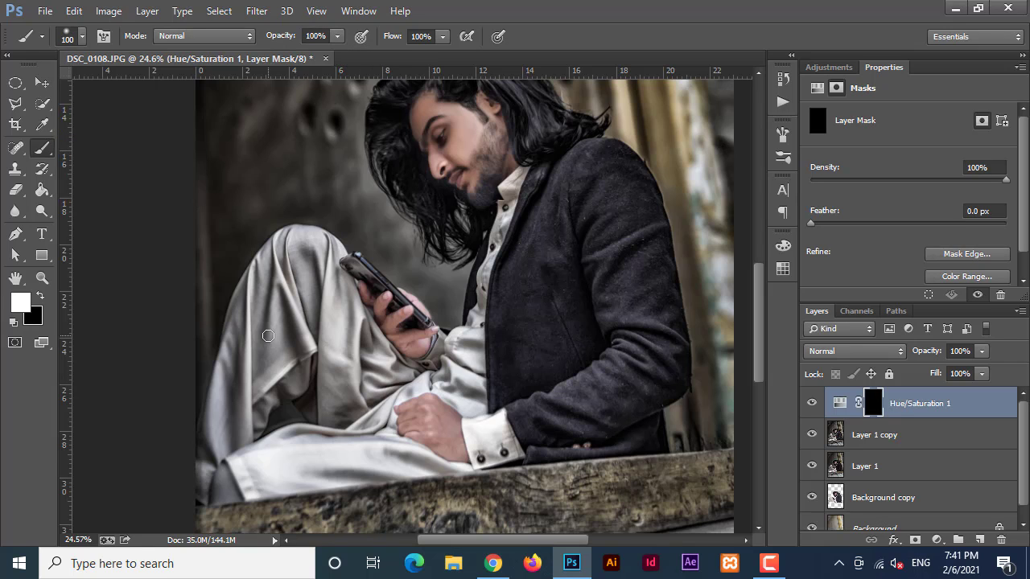
{"action": "key", "text": "bracketright"}
{"action": "mouse_move", "coordinate": [272, 355]}
{"action": "left_mouse_down"}
{"action": "mouse_move", "coordinate": [208, 485]}
{"action": "mouse_move", "coordinate": [359, 461]}
{"action": "mouse_move", "coordinate": [260, 457]}
{"action": "mouse_move", "coordinate": [280, 375]}
{"action": "mouse_move", "coordinate": [227, 389]}
{"action": "mouse_move", "coordinate": [279, 254]}
{"action": "mouse_move", "coordinate": [282, 307]}
{"action": "mouse_move", "coordinate": [327, 307]}
{"action": "mouse_move", "coordinate": [366, 392]}
{"action": "mouse_move", "coordinate": [370, 356]}
{"action": "mouse_move", "coordinate": [381, 382]}
{"action": "mouse_move", "coordinate": [450, 372]}
{"action": "mouse_move", "coordinate": [363, 425]}
{"action": "left_mouse_up"}
{"action": "key", "text": "bracketleft"}
{"action": "key", "text": "bracketleft"}
{"action": "scroll", "coordinate": [331, 254], "scroll_direction": "up", "scroll_amount": 5}
{"action": "key", "text": "bracketleft"}
{"action": "key", "text": "bracketleft"}
{"action": "key", "text": "bracketleft"}
{"action": "key", "text": "bracketleft"}
{"action": "key", "text": "bracketleft"}
{"action": "key", "text": "bracketleft"}
{"action": "key", "text": "bracketleft"}
{"action": "mouse_move", "coordinate": [307, 206]}
{"action": "left_mouse_down"}
{"action": "mouse_move", "coordinate": [335, 252]}
{"action": "mouse_move", "coordinate": [377, 251]}
{"action": "left_mouse_up"}
Step: Refine the blue tint along the cloth edges beside the phone-holding hand with a smaller brush
{"action": "scroll", "coordinate": [341, 248], "scroll_direction": "up", "scroll_amount": 3}
{"action": "key", "text": "bracketleft"}
{"action": "key", "text": "bracketleft"}
{"action": "key", "text": "bracketleft"}
{"action": "key", "text": "bracketleft"}
{"action": "key", "text": "bracketleft"}
{"action": "scroll", "coordinate": [377, 251], "scroll_direction": "down", "scroll_amount": 3}
{"action": "scroll", "coordinate": [488, 202], "scroll_direction": "up", "scroll_amount": 1}
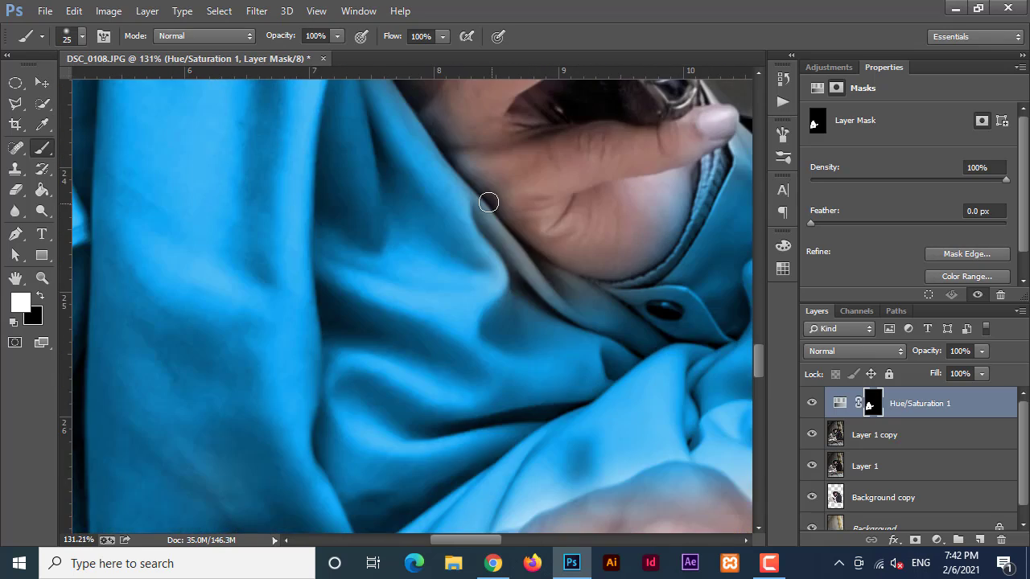
{"action": "scroll", "coordinate": [447, 308], "scroll_direction": "down", "scroll_amount": 3}
{"action": "scroll", "coordinate": [535, 398], "scroll_direction": "up", "scroll_amount": 1}
{"action": "key", "text": "bracketright"}
{"action": "key", "text": "bracketright"}
Step: Paint black on the mask over the resting fist to remove the blue spill from the skin
{"action": "key", "text": "x"}
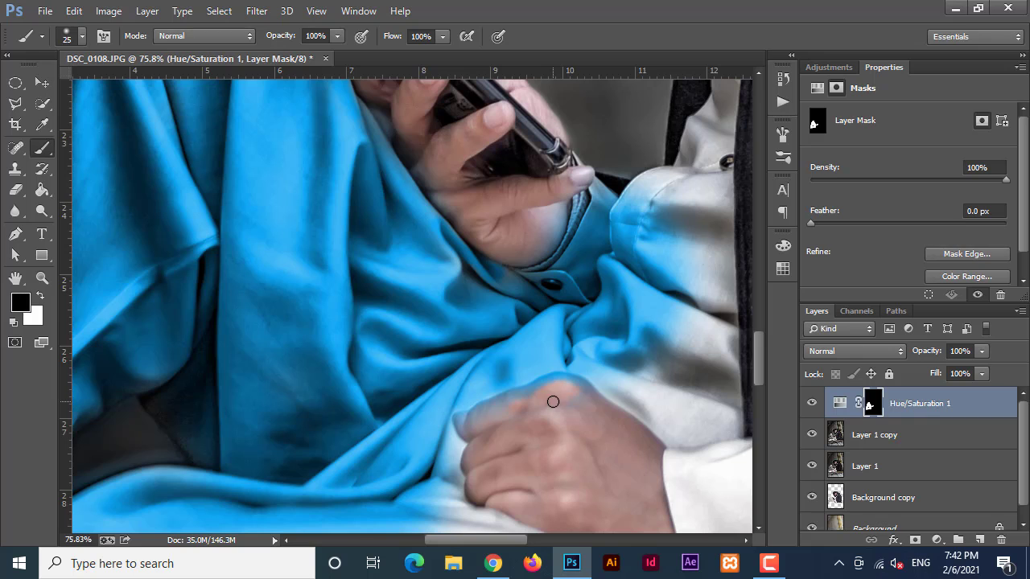
{"action": "left_click_drag", "start_coordinate": [554, 384], "coordinate": [469, 427]}
{"action": "left_click_drag", "start_coordinate": [600, 477], "coordinate": [519, 340]}
Step: Paint white on the mask to tint the lower trouser leg along the wooden beam blue
{"action": "left_click", "coordinate": [40, 295]}
{"action": "left_click_drag", "start_coordinate": [445, 458], "coordinate": [156, 510]}
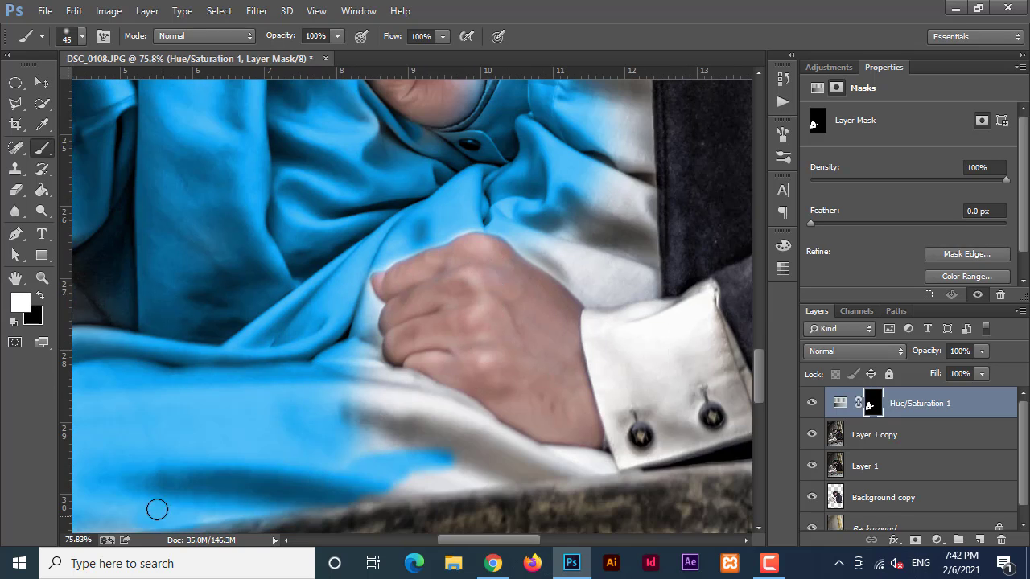
{"action": "mouse_move", "coordinate": [260, 469]}
{"action": "left_mouse_down"}
{"action": "mouse_move", "coordinate": [461, 416]}
{"action": "mouse_move", "coordinate": [263, 416]}
{"action": "left_mouse_up"}
{"action": "mouse_move", "coordinate": [422, 431]}
{"action": "left_mouse_down"}
{"action": "mouse_move", "coordinate": [335, 380]}
{"action": "mouse_move", "coordinate": [375, 330]}
{"action": "mouse_move", "coordinate": [368, 297]}
{"action": "left_mouse_up"}
Step: Raise the brush hardness and extend the blue tint over the trouser cloth beneath the fist
{"action": "left_click", "coordinate": [82, 37]}
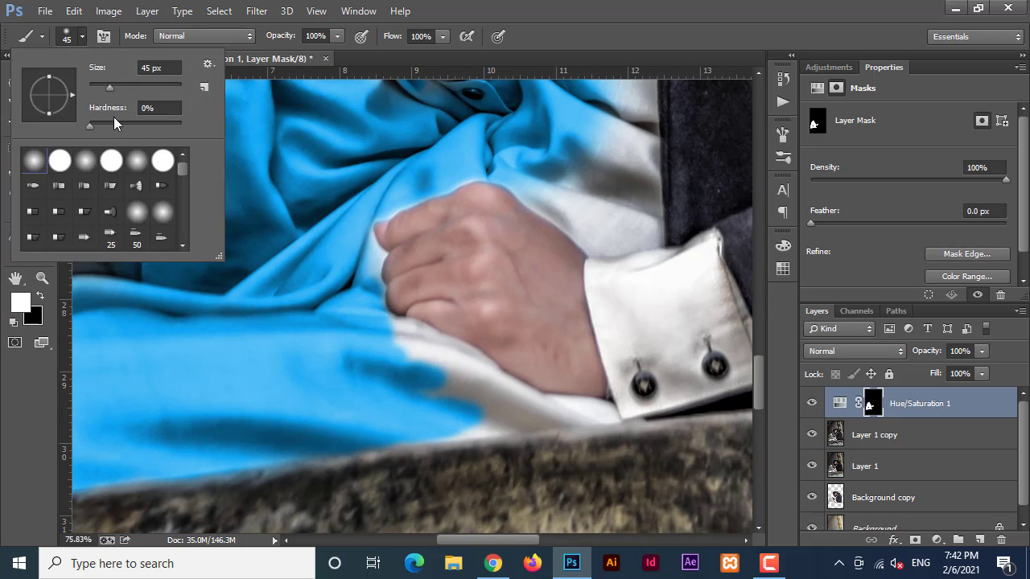
{"action": "left_click", "coordinate": [142, 125]}
{"action": "left_click", "coordinate": [389, 344]}
{"action": "mouse_move", "coordinate": [389, 344]}
{"action": "left_mouse_down"}
{"action": "mouse_move", "coordinate": [431, 353]}
{"action": "mouse_move", "coordinate": [456, 420]}
{"action": "mouse_move", "coordinate": [489, 424]}
{"action": "mouse_move", "coordinate": [439, 420]}
{"action": "left_mouse_up"}
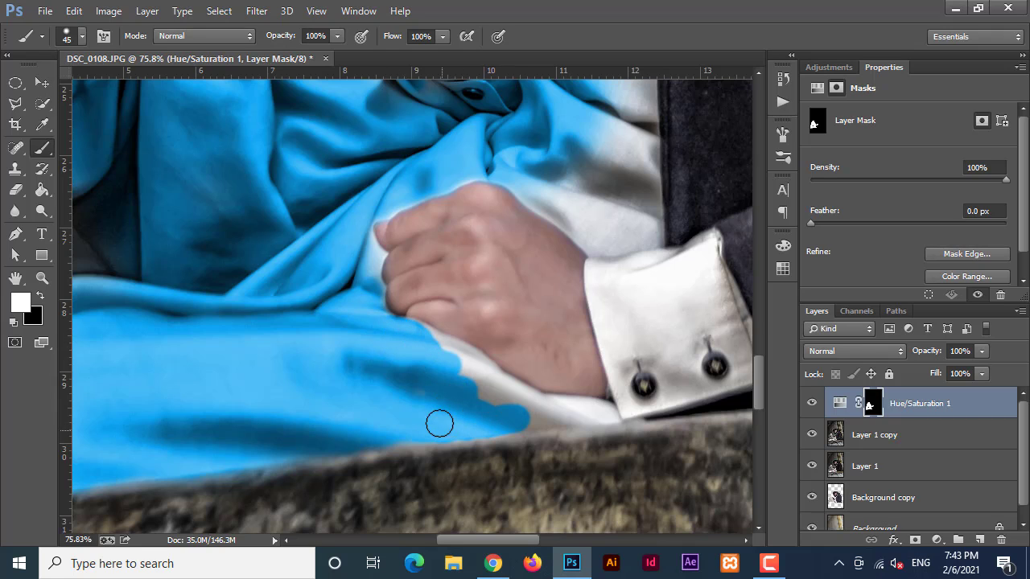
{"action": "left_click", "coordinate": [82, 37]}
{"action": "left_click", "coordinate": [487, 430]}
{"action": "key", "text": "x"}
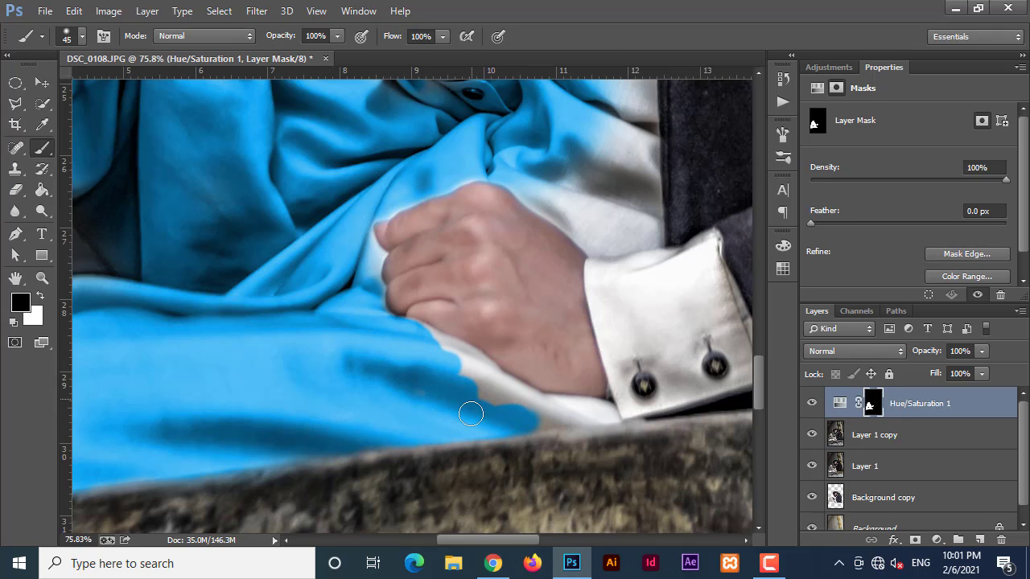
{"action": "key", "text": "x"}
{"action": "mouse_move", "coordinate": [471, 413]}
{"action": "left_mouse_down"}
{"action": "mouse_move", "coordinate": [494, 399]}
{"action": "mouse_move", "coordinate": [600, 451]}
{"action": "mouse_move", "coordinate": [451, 386]}
{"action": "mouse_move", "coordinate": [456, 360]}
{"action": "mouse_move", "coordinate": [420, 344]}
{"action": "mouse_move", "coordinate": [453, 353]}
{"action": "mouse_move", "coordinate": [488, 417]}
{"action": "mouse_move", "coordinate": [560, 413]}
{"action": "mouse_move", "coordinate": [490, 384]}
{"action": "left_mouse_up"}
Step: Lower the brush hardness, reduce its size to 25 px, and tint the remaining cloth along the fist's lower edge
{"action": "left_click", "coordinate": [82, 37]}
{"action": "left_click", "coordinate": [122, 125]}
{"action": "key", "text": "bracketleft"}
{"action": "key", "text": "bracketleft"}
{"action": "key", "text": "bracketleft"}
{"action": "key", "text": "bracketleft"}
{"action": "scroll", "coordinate": [578, 413], "scroll_direction": "up", "scroll_amount": 4}
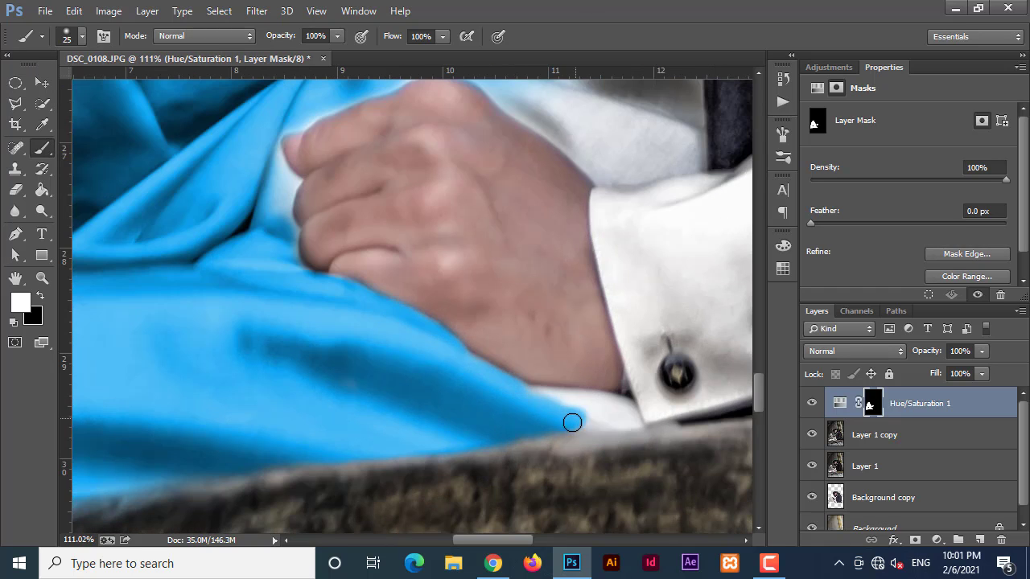
{"action": "mouse_move", "coordinate": [572, 423]}
{"action": "left_mouse_down"}
{"action": "mouse_move", "coordinate": [634, 418]}
{"action": "mouse_move", "coordinate": [542, 398]}
{"action": "left_mouse_up"}
Step: Tint the shirt cuff blue, and paint black on the mask over its two buttons to restore their original color
{"action": "scroll", "coordinate": [543, 398], "scroll_direction": "right", "scroll_amount": 4}
{"action": "mouse_move", "coordinate": [483, 417]}
{"action": "left_mouse_down"}
{"action": "mouse_move", "coordinate": [437, 395]}
{"action": "mouse_move", "coordinate": [427, 342]}
{"action": "mouse_move", "coordinate": [435, 355]}
{"action": "mouse_move", "coordinate": [404, 283]}
{"action": "mouse_move", "coordinate": [398, 199]}
{"action": "mouse_move", "coordinate": [420, 246]}
{"action": "mouse_move", "coordinate": [456, 276]}
{"action": "mouse_move", "coordinate": [480, 387]}
{"action": "mouse_move", "coordinate": [578, 372]}
{"action": "mouse_move", "coordinate": [634, 315]}
{"action": "mouse_move", "coordinate": [599, 270]}
{"action": "mouse_move", "coordinate": [571, 167]}
{"action": "mouse_move", "coordinate": [508, 191]}
{"action": "mouse_move", "coordinate": [545, 241]}
{"action": "mouse_move", "coordinate": [504, 292]}
{"action": "mouse_move", "coordinate": [557, 239]}
{"action": "mouse_move", "coordinate": [546, 314]}
{"action": "mouse_move", "coordinate": [429, 300]}
{"action": "mouse_move", "coordinate": [408, 412]}
{"action": "mouse_move", "coordinate": [646, 364]}
{"action": "left_mouse_up"}
{"action": "key", "text": "bracketright"}
{"action": "key", "text": "bracketright"}
{"action": "key", "text": "bracketright"}
{"action": "left_click", "coordinate": [41, 296]}
{"action": "left_click", "coordinate": [474, 376]}
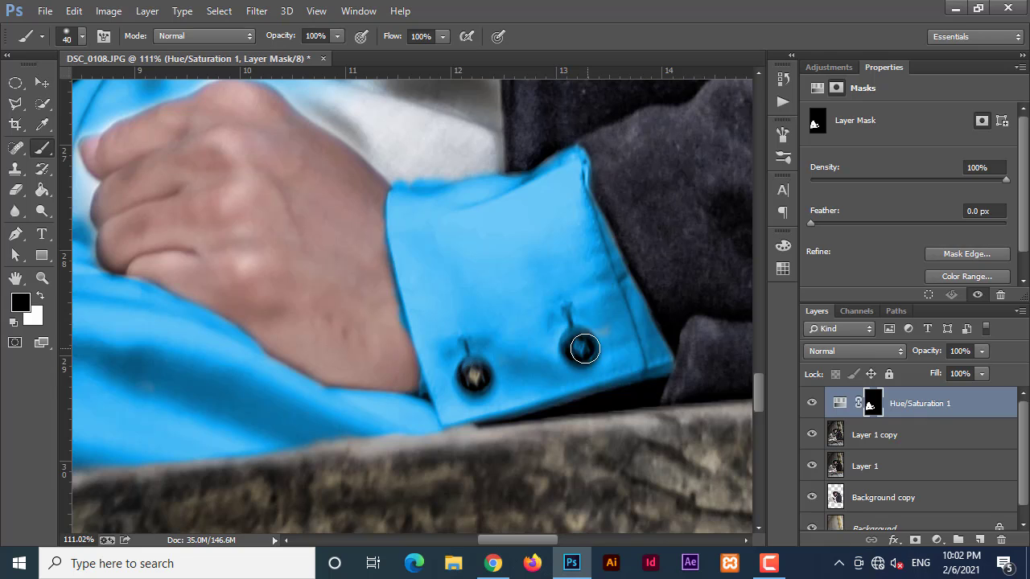
{"action": "left_click", "coordinate": [578, 347]}
{"action": "left_click_drag", "start_coordinate": [388, 346], "coordinate": [371, 190]}
Step: Paint white on the mask along the cuff's edge next to the wrist to complete its blue tint
{"action": "key", "text": "x"}
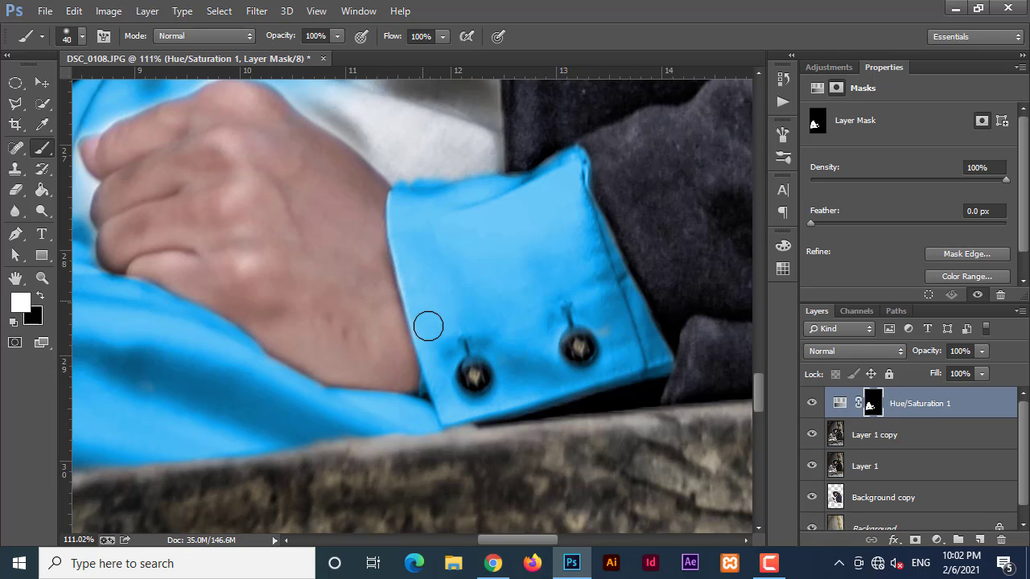
{"action": "left_click_drag", "start_coordinate": [428, 326], "coordinate": [401, 180]}
{"action": "left_click_drag", "start_coordinate": [401, 179], "coordinate": [410, 330]}
{"action": "left_click_drag", "start_coordinate": [427, 201], "coordinate": [432, 309]}
Step: Clean up the mask around the fist, filling cloth gaps with white and removing blue spill from the skin with black
{"action": "scroll", "coordinate": [100, 321], "scroll_direction": "up", "scroll_amount": 5}
{"action": "mouse_move", "coordinate": [88, 358]}
{"action": "left_mouse_down"}
{"action": "mouse_move", "coordinate": [316, 276]}
{"action": "mouse_move", "coordinate": [299, 160]}
{"action": "left_mouse_up"}
{"action": "mouse_move", "coordinate": [360, 129]}
{"action": "left_mouse_down"}
{"action": "mouse_move", "coordinate": [300, 307]}
{"action": "mouse_move", "coordinate": [340, 264]}
{"action": "left_mouse_up"}
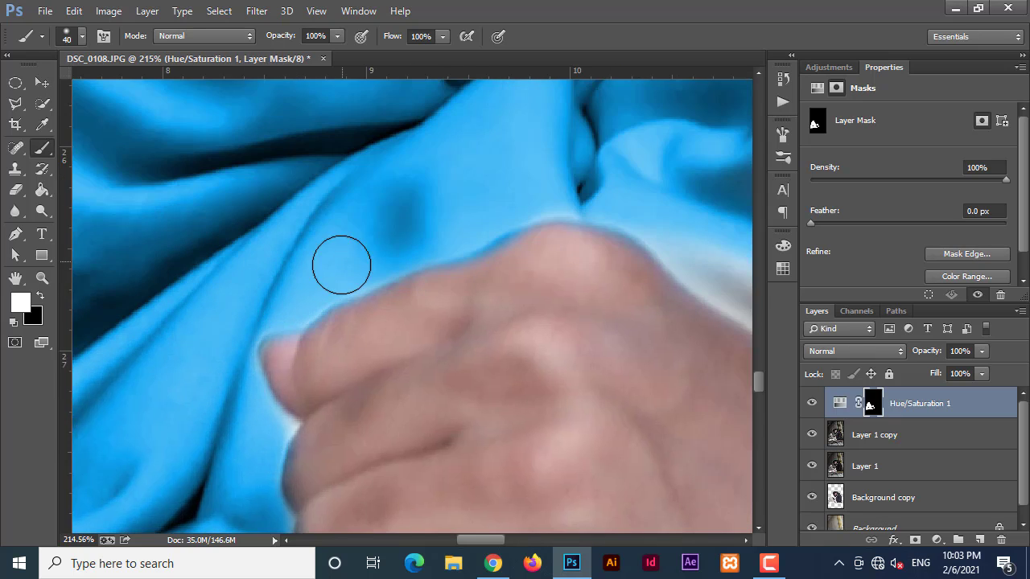
{"action": "key", "text": "x"}
{"action": "mouse_move", "coordinate": [487, 271]}
{"action": "left_mouse_down"}
{"action": "mouse_move", "coordinate": [357, 361]}
{"action": "mouse_move", "coordinate": [204, 432]}
{"action": "left_mouse_up"}
{"action": "key", "text": "x"}
{"action": "left_click_drag", "start_coordinate": [163, 386], "coordinate": [232, 338]}
{"action": "mouse_move", "coordinate": [327, 304]}
{"action": "left_mouse_down"}
{"action": "mouse_move", "coordinate": [343, 302]}
{"action": "mouse_move", "coordinate": [333, 310]}
{"action": "left_mouse_up"}
{"action": "mouse_move", "coordinate": [476, 302]}
{"action": "left_mouse_down"}
{"action": "mouse_move", "coordinate": [549, 303]}
{"action": "mouse_move", "coordinate": [647, 391]}
{"action": "left_mouse_up"}
{"action": "mouse_move", "coordinate": [623, 384]}
{"action": "left_mouse_down"}
{"action": "mouse_move", "coordinate": [385, 300]}
{"action": "mouse_move", "coordinate": [482, 375]}
{"action": "mouse_move", "coordinate": [648, 400]}
{"action": "left_mouse_up"}
Step: Paint the blue tint over the untinted shirt cloth between the fist and the jacket
{"action": "scroll", "coordinate": [598, 408], "scroll_direction": "down", "scroll_amount": 7}
{"action": "scroll", "coordinate": [598, 407], "scroll_direction": "up", "scroll_amount": 1}
{"action": "left_click_drag", "start_coordinate": [615, 351], "coordinate": [494, 395]}
{"action": "mouse_move", "coordinate": [517, 430]}
{"action": "left_mouse_down"}
{"action": "mouse_move", "coordinate": [523, 322]}
{"action": "mouse_move", "coordinate": [462, 342]}
{"action": "mouse_move", "coordinate": [410, 506]}
{"action": "left_mouse_up"}
Step: Enlarge the brush to 60 px and tint the shirt's button placket blue up to the collar
{"action": "key", "text": "]"}
{"action": "key", "text": "]"}
{"action": "mouse_move", "coordinate": [409, 378]}
{"action": "left_mouse_down"}
{"action": "mouse_move", "coordinate": [435, 378]}
{"action": "mouse_move", "coordinate": [484, 438]}
{"action": "mouse_move", "coordinate": [474, 380]}
{"action": "mouse_move", "coordinate": [502, 185]}
{"action": "left_mouse_up"}
{"action": "mouse_move", "coordinate": [515, 153]}
{"action": "left_mouse_down"}
{"action": "mouse_move", "coordinate": [463, 347]}
{"action": "mouse_move", "coordinate": [501, 228]}
{"action": "mouse_move", "coordinate": [502, 168]}
{"action": "left_mouse_up"}
{"action": "left_click_drag", "start_coordinate": [510, 219], "coordinate": [486, 324]}
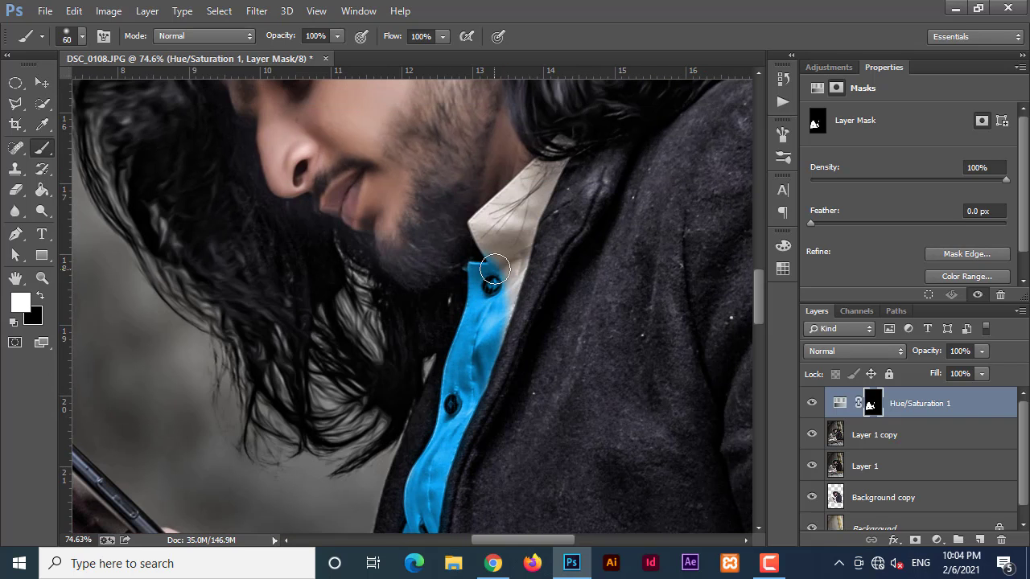
{"action": "mouse_move", "coordinate": [503, 278]}
{"action": "left_mouse_down"}
{"action": "mouse_move", "coordinate": [533, 190]}
{"action": "mouse_move", "coordinate": [485, 226]}
{"action": "mouse_move", "coordinate": [490, 241]}
{"action": "left_mouse_up"}
Step: Tint the shirt collar blue, finishing its edges next to the neck and hair with a 20 px brush
{"action": "scroll", "coordinate": [533, 195], "scroll_direction": "up", "scroll_amount": 5}
{"action": "left_click_drag", "start_coordinate": [534, 196], "coordinate": [502, 378]}
{"action": "key", "text": "["}
{"action": "key", "text": "["}
{"action": "key", "text": "["}
{"action": "key", "text": "["}
{"action": "mouse_move", "coordinate": [517, 375]}
{"action": "left_mouse_down"}
{"action": "mouse_move", "coordinate": [547, 336]}
{"action": "mouse_move", "coordinate": [494, 333]}
{"action": "mouse_move", "coordinate": [541, 299]}
{"action": "mouse_move", "coordinate": [564, 261]}
{"action": "mouse_move", "coordinate": [580, 299]}
{"action": "left_mouse_up"}
Step: Paint black on the mask over the phone-holding hand's wrist to remove the blue spill from the skin
{"action": "scroll", "coordinate": [492, 403], "scroll_direction": "down", "scroll_amount": 9}
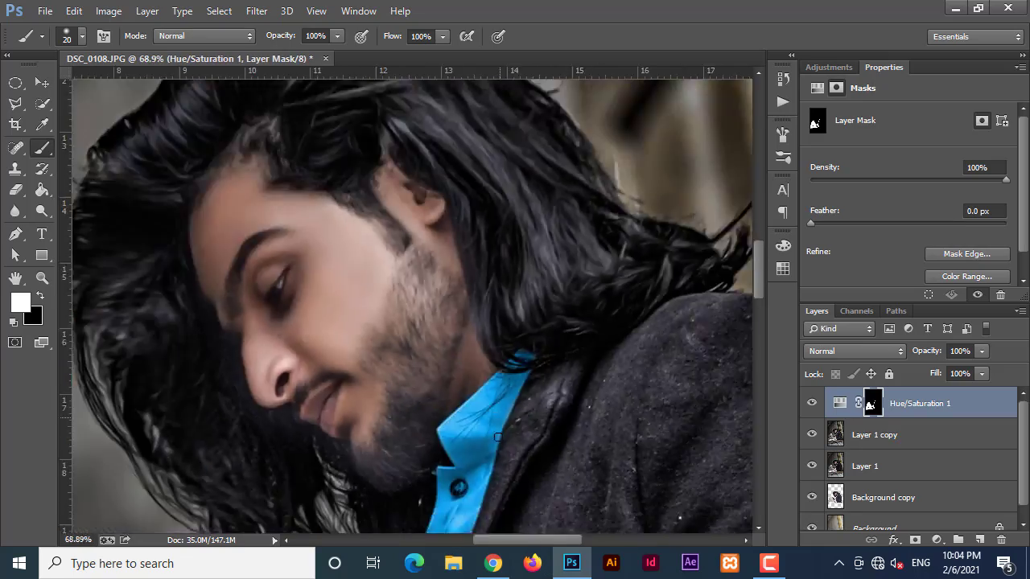
{"action": "left_click_drag", "start_coordinate": [488, 407], "coordinate": [470, 209]}
{"action": "scroll", "coordinate": [443, 363], "scroll_direction": "up", "scroll_amount": 8}
{"action": "left_click", "coordinate": [40, 296]}
{"action": "key", "text": "]"}
{"action": "key", "text": "]"}
{"action": "key", "text": "]"}
{"action": "key", "text": "]"}
{"action": "key", "text": "]"}
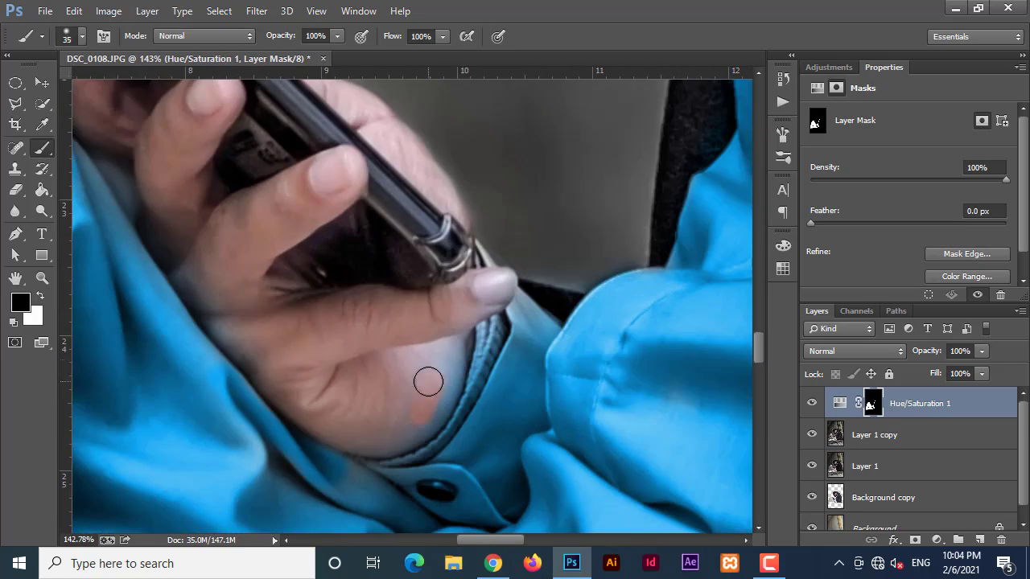
{"action": "left_click_drag", "start_coordinate": [476, 343], "coordinate": [431, 420]}
Step: Reduce the brush to 9 px and switch to white for fine mask work on the blue clothing
{"action": "scroll", "coordinate": [203, 253], "scroll_direction": "down", "scroll_amount": 4}
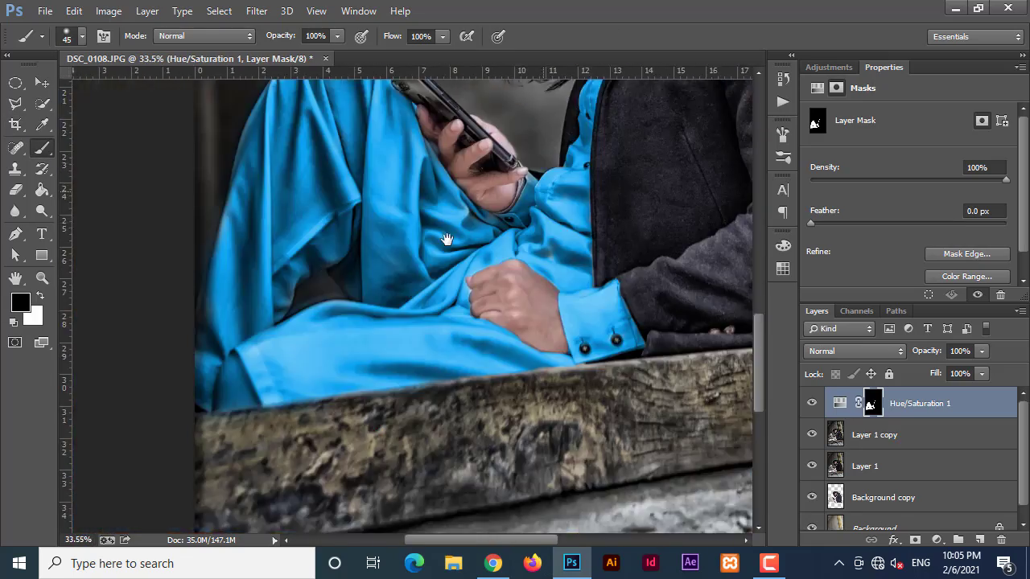
{"action": "scroll", "coordinate": [419, 287], "scroll_direction": "up", "scroll_amount": 8}
{"action": "key", "text": "["}
{"action": "key", "text": "["}
{"action": "key", "text": "["}
{"action": "key", "text": "["}
{"action": "key", "text": "["}
{"action": "key", "text": "x"}
Step: Examine the blue clothing up close and across the whole portrait for missed or spilled areas
{"action": "scroll", "coordinate": [480, 273], "scroll_direction": "down", "scroll_amount": 5}
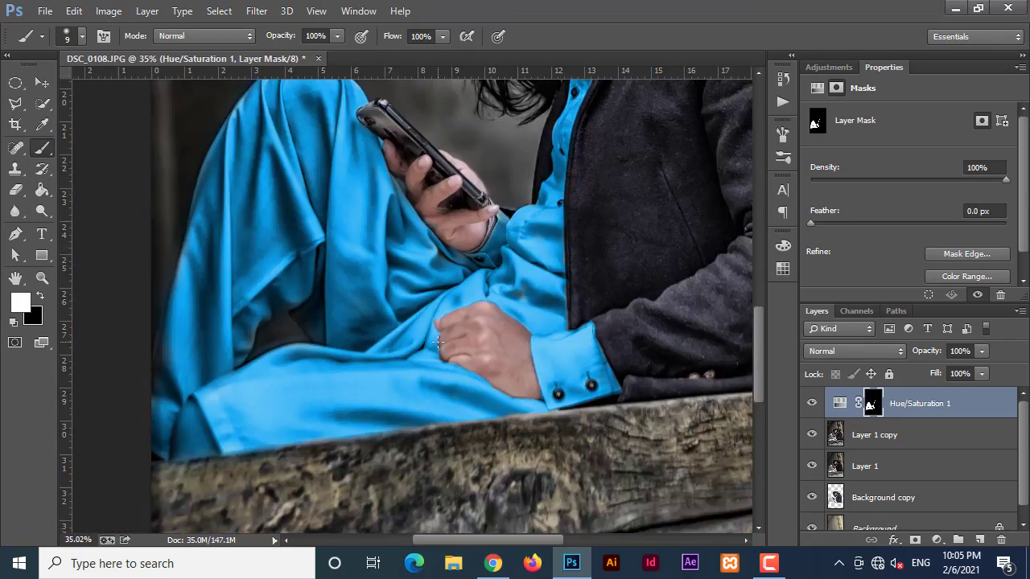
{"action": "scroll", "coordinate": [414, 304], "scroll_direction": "up", "scroll_amount": 4}
{"action": "scroll", "coordinate": [486, 248], "scroll_direction": "down", "scroll_amount": 5}
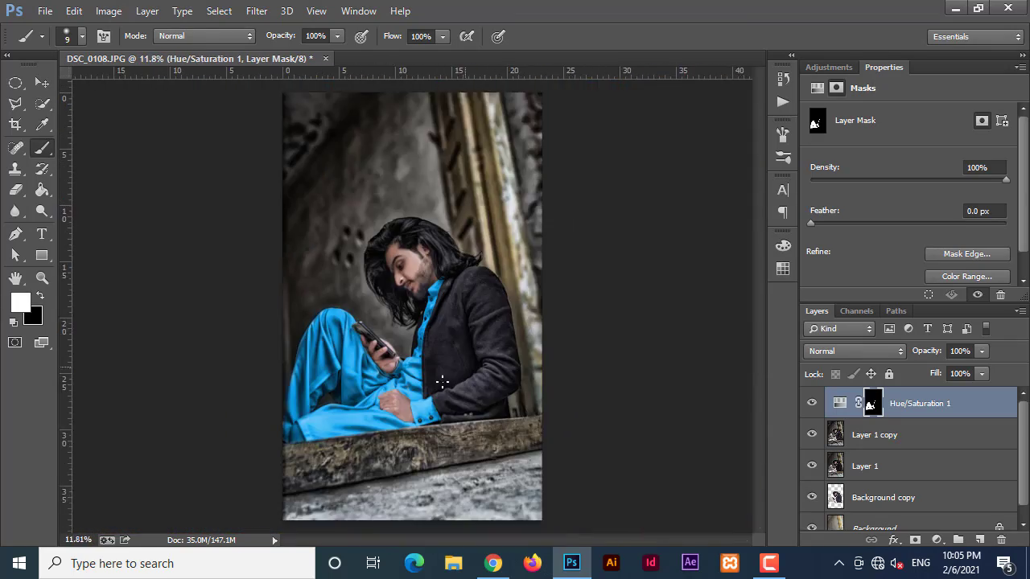
{"action": "scroll", "coordinate": [403, 274], "scroll_direction": "up", "scroll_amount": 4}
{"action": "scroll", "coordinate": [403, 268], "scroll_direction": "down", "scroll_amount": 1}
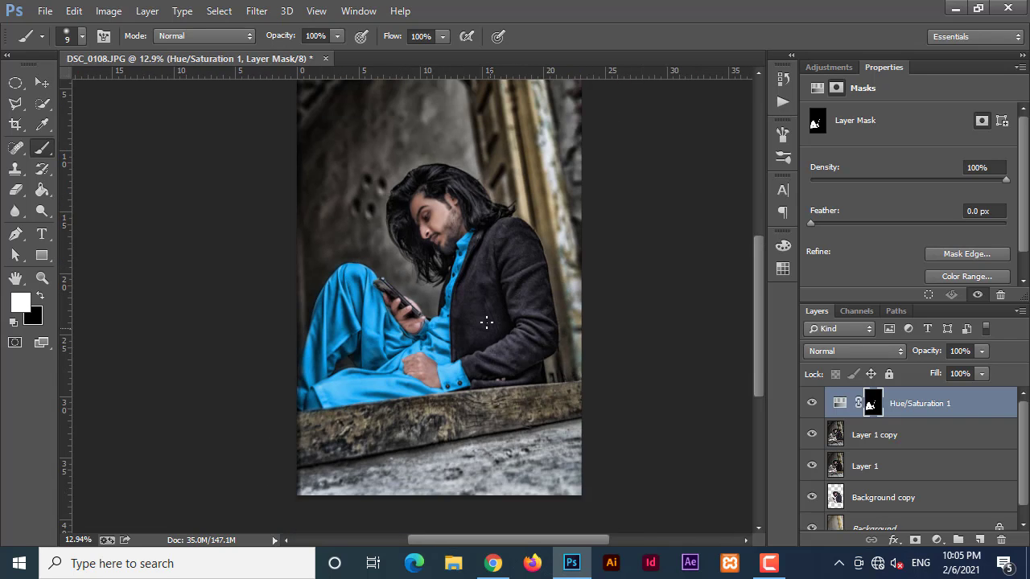
{"action": "scroll", "coordinate": [451, 322], "scroll_direction": "down", "scroll_amount": 4}
{"action": "scroll", "coordinate": [427, 334], "scroll_direction": "up", "scroll_amount": 4}
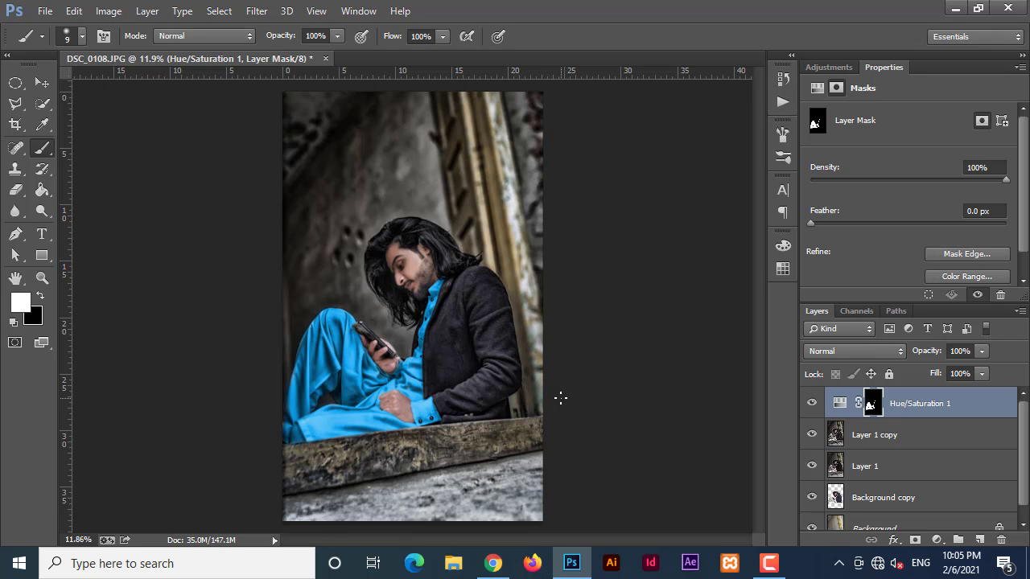
Step: Add a second Hue/Saturation adjustment layer colorized red with Hue 0, Saturation 91 and Lightness -36
{"action": "left_click", "coordinate": [936, 539]}
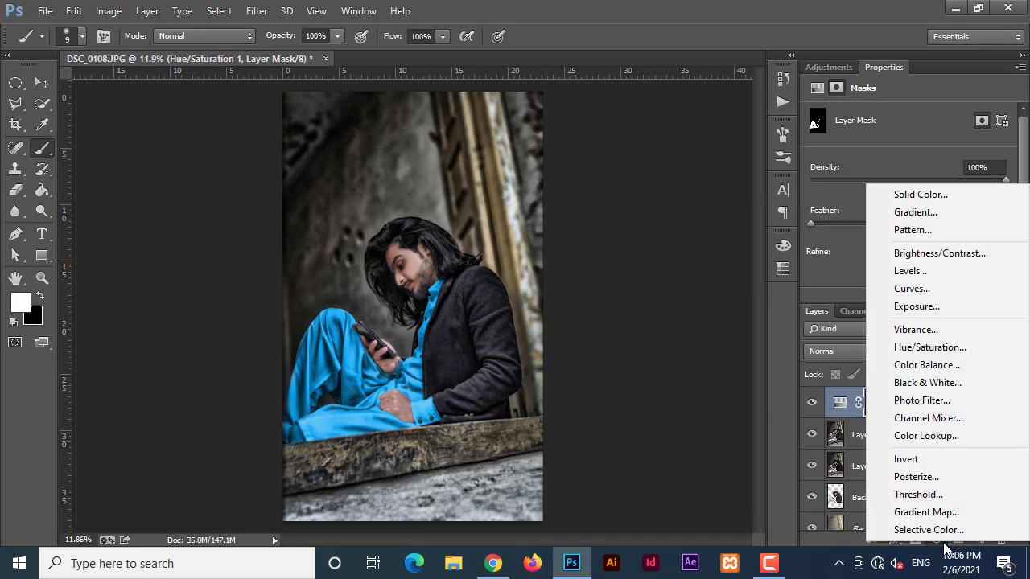
{"action": "left_click", "coordinate": [909, 347]}
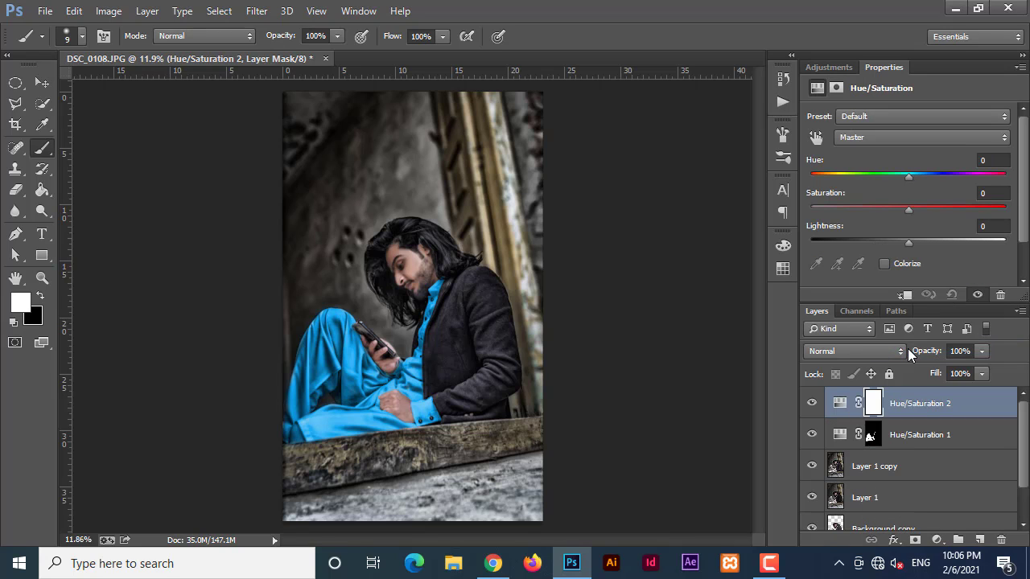
{"action": "left_click", "coordinate": [883, 263]}
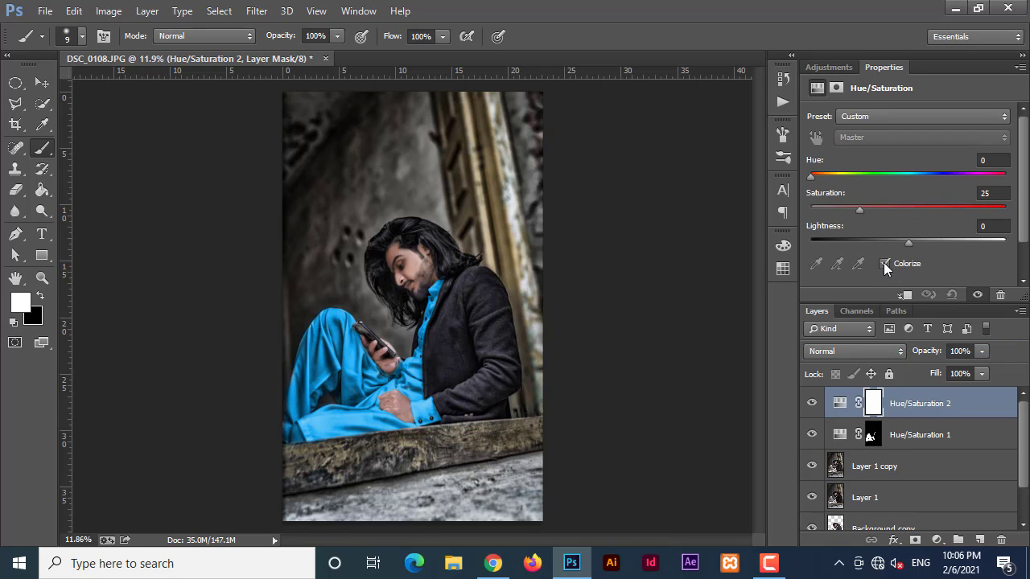
{"action": "left_click_drag", "start_coordinate": [910, 204], "coordinate": [986, 203]}
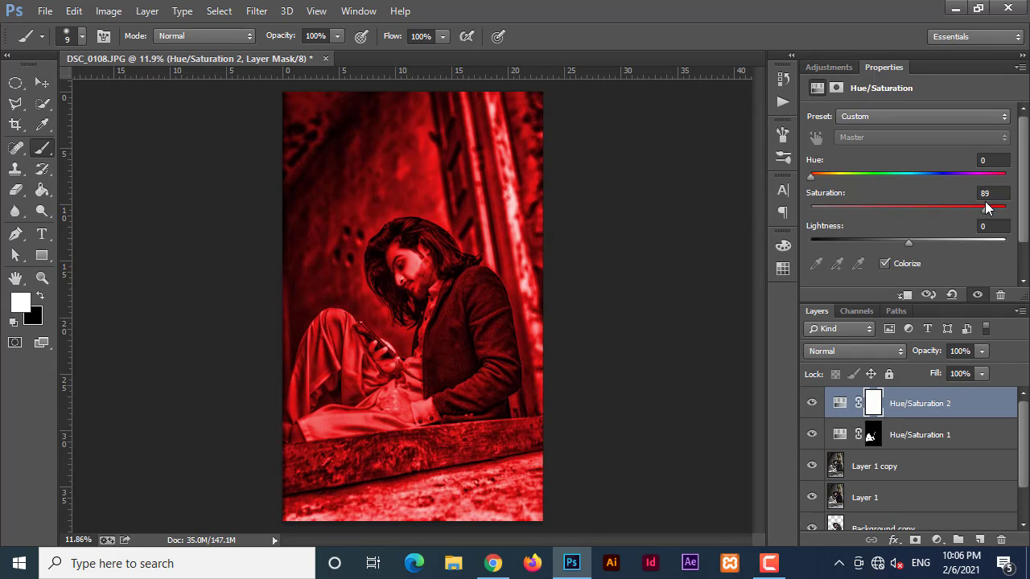
{"action": "left_click_drag", "start_coordinate": [908, 239], "coordinate": [873, 241]}
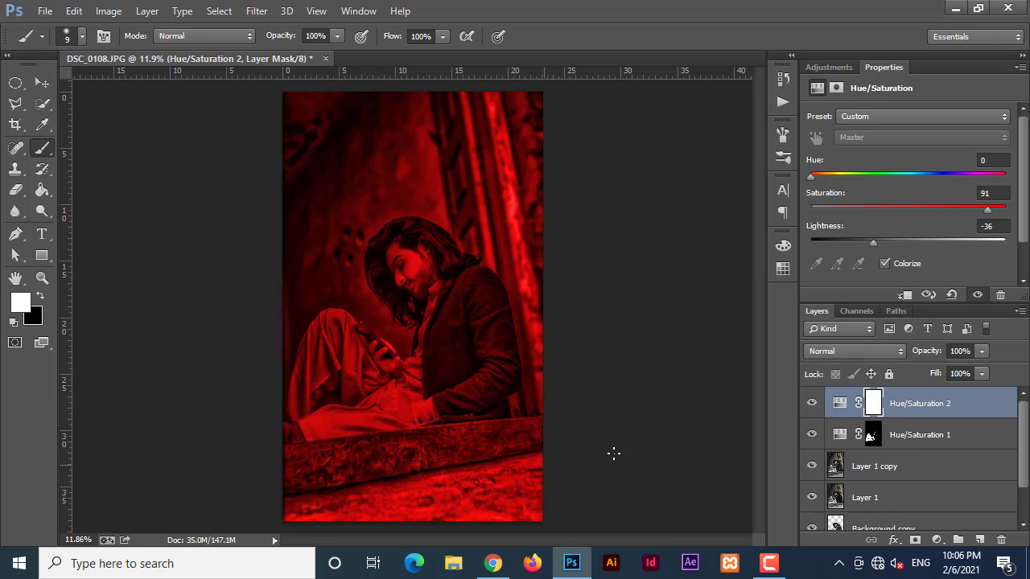
Step: Fill the Hue/Saturation 2 layer's mask with black to hide the red tint
{"action": "left_click", "coordinate": [49, 297]}
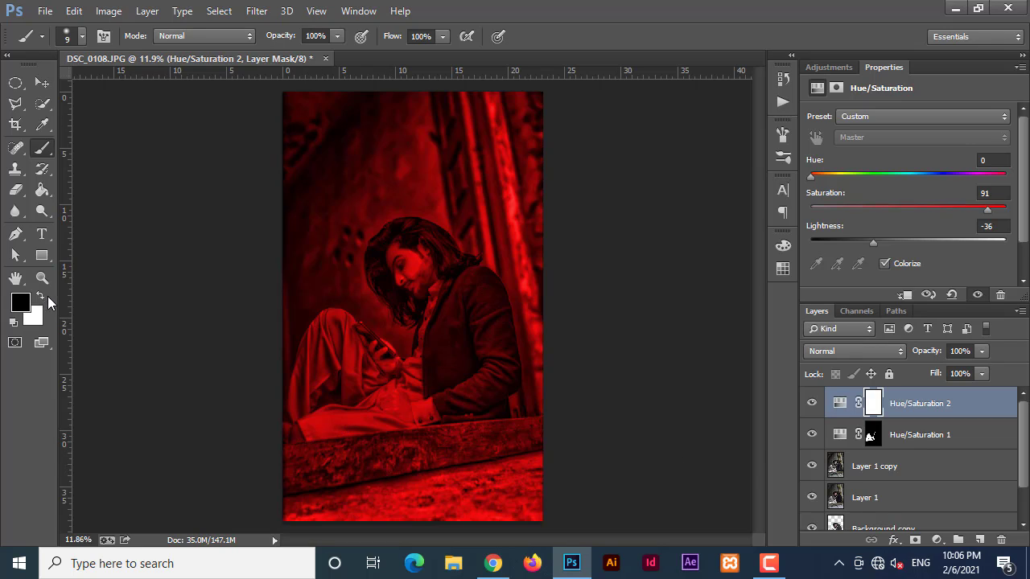
{"action": "left_click", "coordinate": [876, 405]}
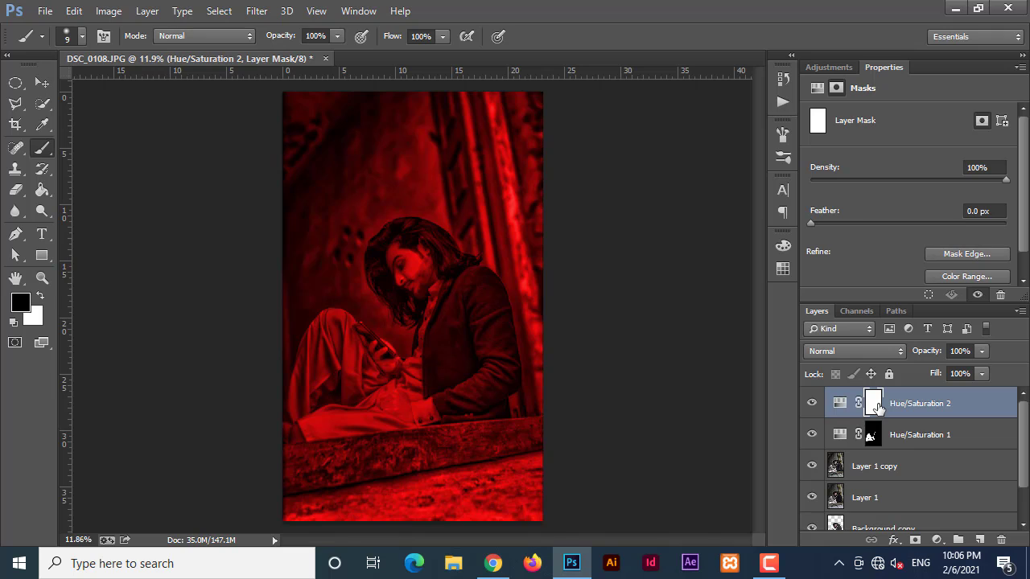
{"action": "key", "text": "alt+BackSpace"}
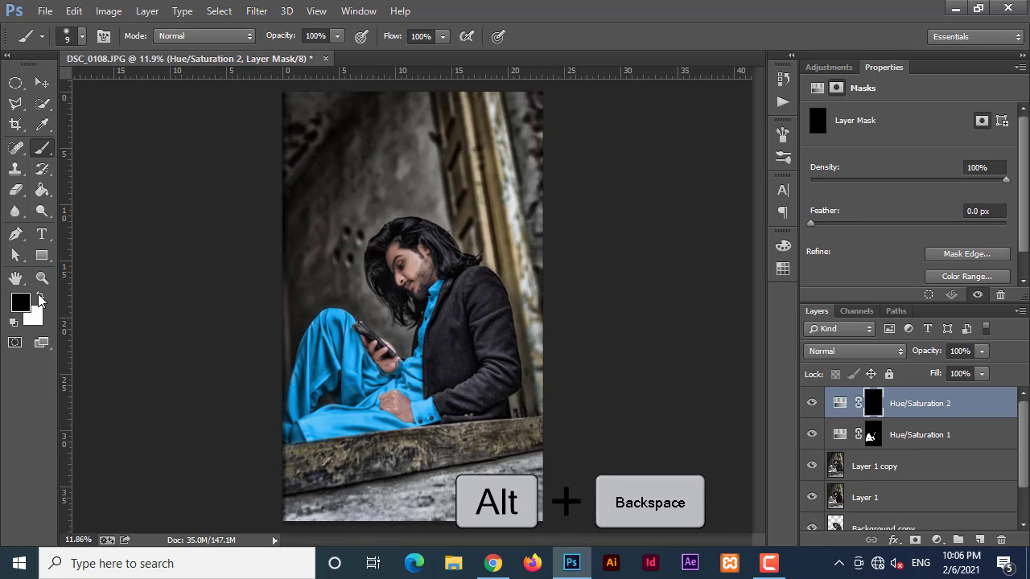
Step: Prepare a white Brush with 11% hardness for painting on the Hue/Saturation 2 mask
{"action": "left_click", "coordinate": [38, 296]}
{"action": "right_click", "coordinate": [42, 148]}
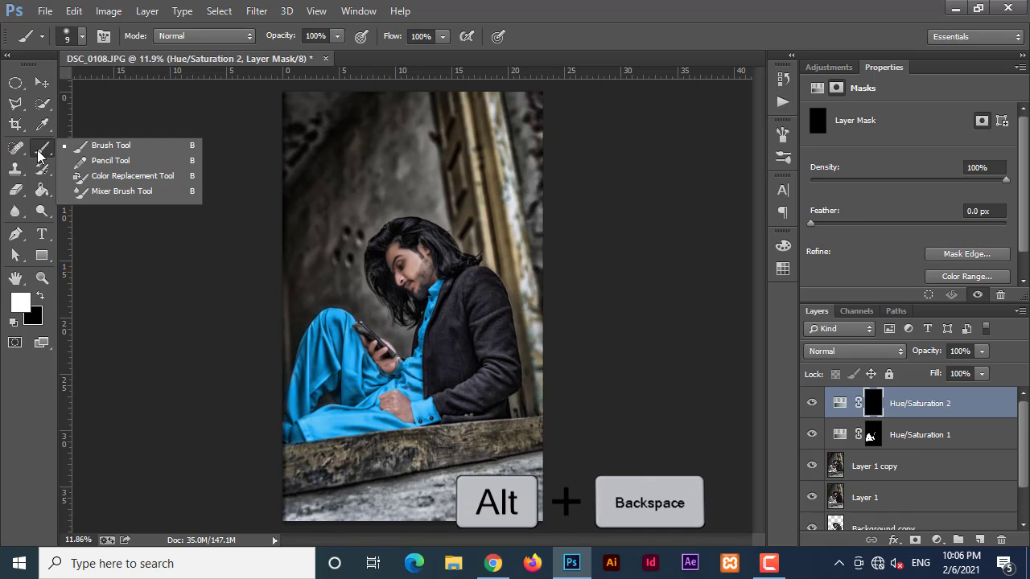
{"action": "left_click", "coordinate": [110, 146]}
{"action": "left_click", "coordinate": [81, 35]}
{"action": "left_click_drag", "start_coordinate": [85, 128], "coordinate": [77, 130]}
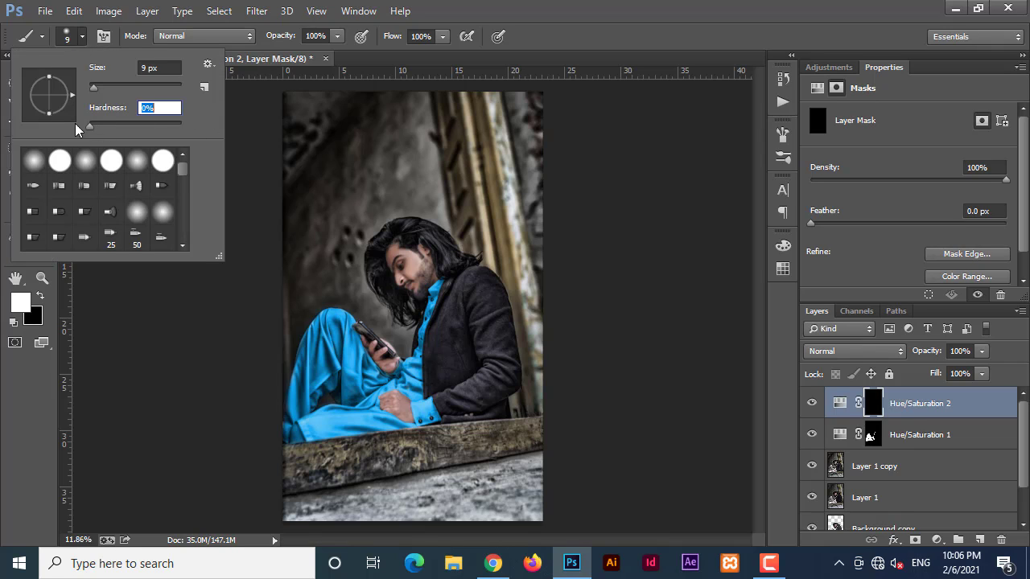
{"action": "left_click", "coordinate": [571, 32]}
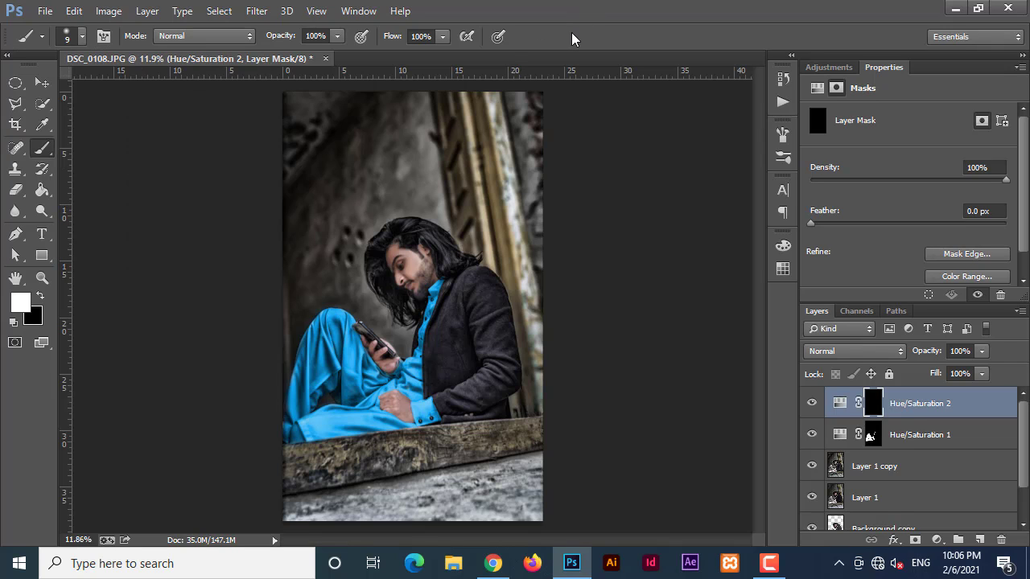
{"action": "left_click", "coordinate": [81, 35]}
{"action": "left_click", "coordinate": [98, 125]}
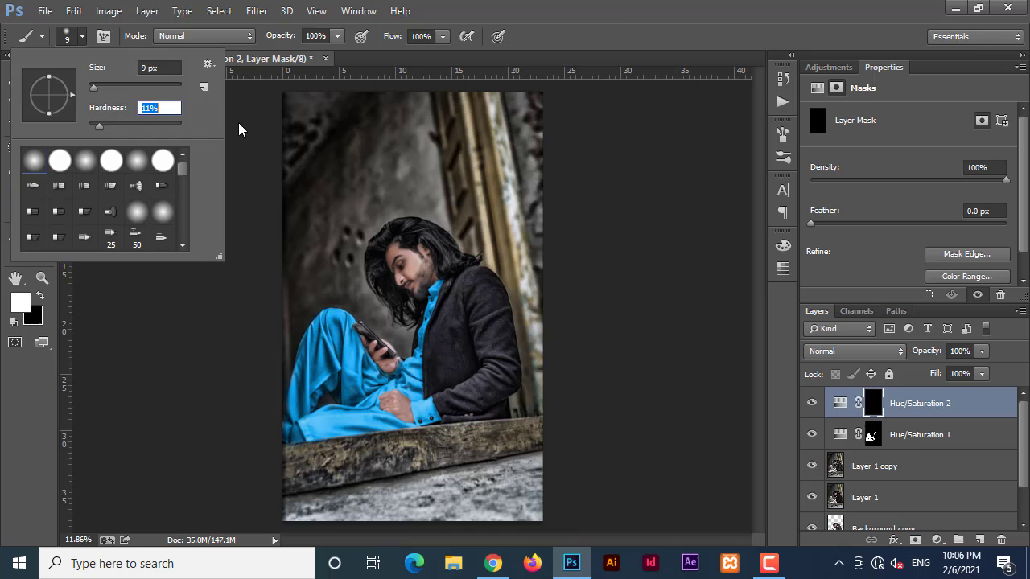
{"action": "left_click", "coordinate": [615, 25]}
{"action": "scroll", "coordinate": [354, 452], "scroll_direction": "up", "scroll_amount": 5}
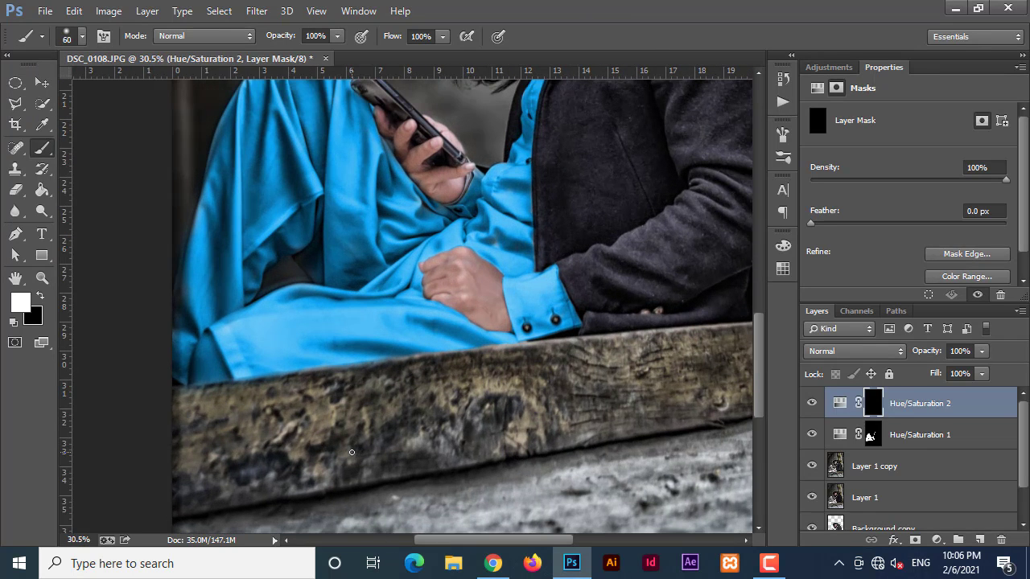
Step: Paint the wooden ledge red on the Hue/Saturation 2 mask with a 200 px white brush, leaving its upper edge rough
{"action": "key", "text": "bracketright"}
{"action": "key", "text": "bracketright"}
{"action": "key", "text": "bracketright"}
{"action": "key", "text": "bracketright"}
{"action": "key", "text": "bracketright"}
{"action": "key", "text": "bracketright"}
{"action": "key", "text": "bracketright"}
{"action": "mouse_move", "coordinate": [317, 442]}
{"action": "left_mouse_down"}
{"action": "mouse_move", "coordinate": [187, 488]}
{"action": "mouse_move", "coordinate": [362, 459]}
{"action": "mouse_move", "coordinate": [172, 511]}
{"action": "left_mouse_up"}
{"action": "mouse_move", "coordinate": [269, 496]}
{"action": "left_mouse_down"}
{"action": "mouse_move", "coordinate": [586, 436]}
{"action": "mouse_move", "coordinate": [633, 403]}
{"action": "mouse_move", "coordinate": [386, 430]}
{"action": "mouse_move", "coordinate": [427, 409]}
{"action": "mouse_move", "coordinate": [595, 391]}
{"action": "left_mouse_up"}
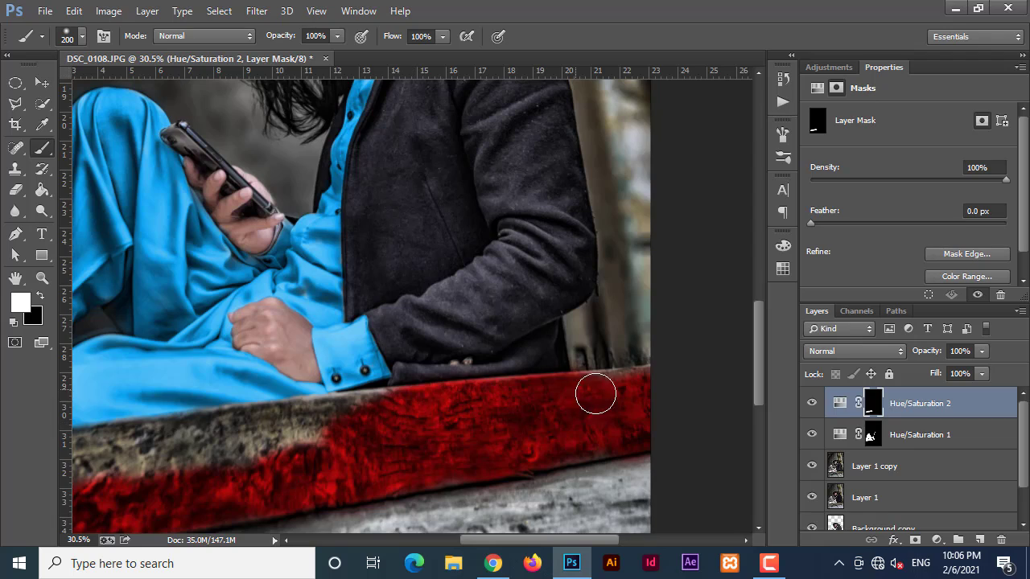
Step: Fill in the ledge's untinted upper edge beneath the blue clothing on the mask, using a smaller brush of 125 to 100 px
{"action": "scroll", "coordinate": [334, 324], "scroll_direction": "up", "scroll_amount": 3}
{"action": "mouse_move", "coordinate": [334, 324]}
{"action": "left_mouse_down"}
{"action": "mouse_move", "coordinate": [446, 284]}
{"action": "mouse_move", "coordinate": [329, 301]}
{"action": "left_mouse_up"}
{"action": "mouse_move", "coordinate": [213, 336]}
{"action": "left_mouse_down"}
{"action": "mouse_move", "coordinate": [464, 278]}
{"action": "mouse_move", "coordinate": [180, 298]}
{"action": "left_mouse_up"}
{"action": "key", "text": "bracketleft"}
{"action": "key", "text": "bracketleft"}
{"action": "key", "text": "bracketleft"}
{"action": "key", "text": "bracketleft"}
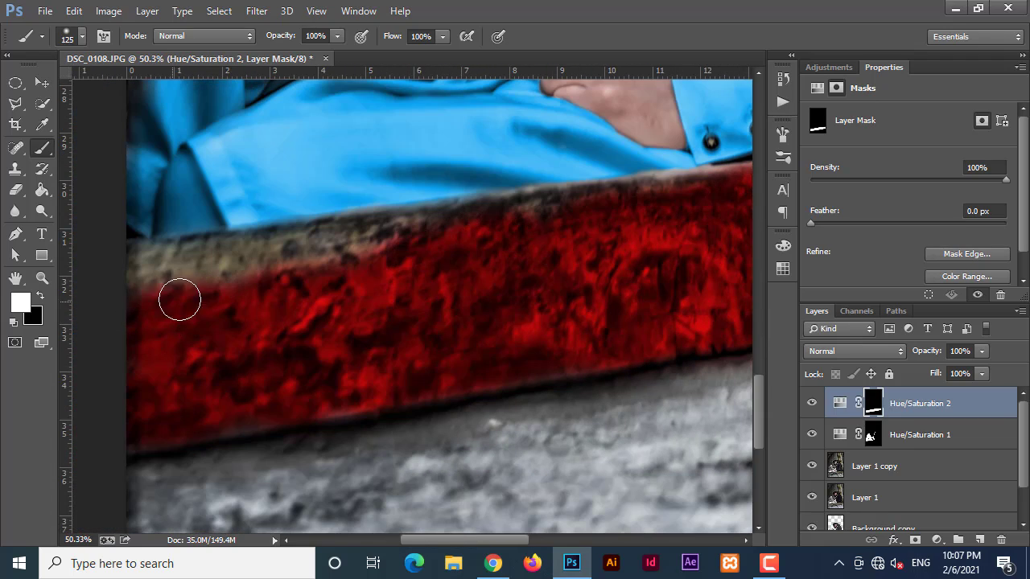
{"action": "left_click_drag", "start_coordinate": [153, 265], "coordinate": [427, 226]}
{"action": "left_click_drag", "start_coordinate": [523, 248], "coordinate": [288, 324]}
{"action": "mouse_move", "coordinate": [201, 282]}
{"action": "left_mouse_down"}
{"action": "mouse_move", "coordinate": [373, 278]}
{"action": "mouse_move", "coordinate": [554, 241]}
{"action": "left_mouse_up"}
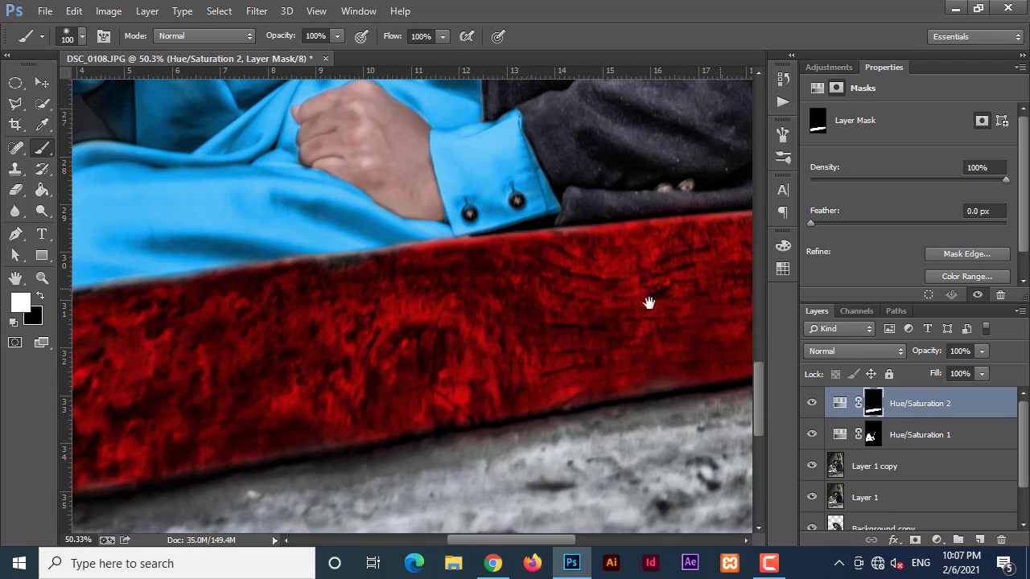
{"action": "left_click_drag", "start_coordinate": [648, 301], "coordinate": [371, 350]}
Step: Paint the door frame behind the man down to the ledge on the Hue/Saturation 2 mask with a white 175 px brush at 63% opacity
{"action": "key", "text": "x"}
{"action": "scroll", "coordinate": [466, 477], "scroll_direction": "down", "scroll_amount": 5}
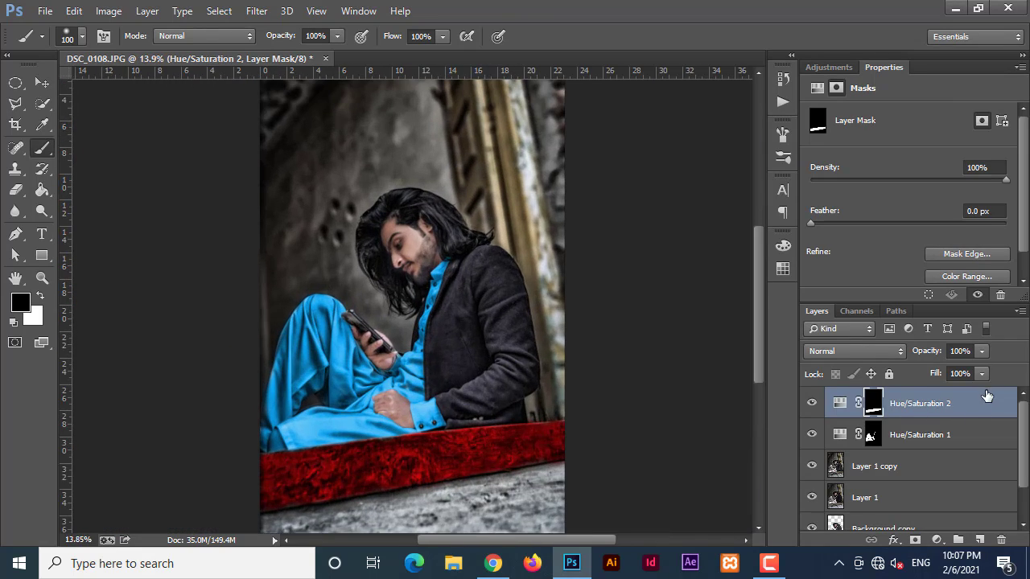
{"action": "left_click_drag", "start_coordinate": [492, 89], "coordinate": [354, 147]}
{"action": "left_click_drag", "start_coordinate": [284, 36], "coordinate": [256, 50]}
{"action": "scroll", "coordinate": [340, 143], "scroll_direction": "up", "scroll_amount": 6}
{"action": "key", "text": "bracketright"}
{"action": "key", "text": "bracketright"}
{"action": "key", "text": "bracketright"}
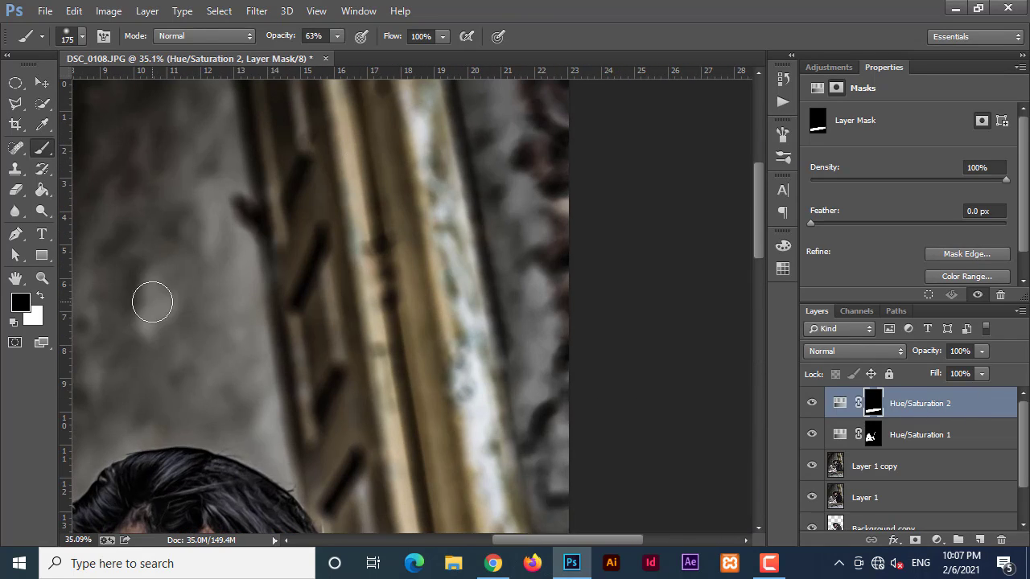
{"action": "key", "text": "x"}
{"action": "mouse_move", "coordinate": [435, 173]}
{"action": "left_mouse_down"}
{"action": "mouse_move", "coordinate": [409, 83]}
{"action": "mouse_move", "coordinate": [319, 161]}
{"action": "left_mouse_up"}
{"action": "left_click_drag", "start_coordinate": [322, 197], "coordinate": [332, 319]}
{"action": "mouse_move", "coordinate": [281, 239]}
{"action": "left_mouse_down"}
{"action": "mouse_move", "coordinate": [446, 327]}
{"action": "mouse_move", "coordinate": [467, 386]}
{"action": "left_mouse_up"}
{"action": "left_click_drag", "start_coordinate": [491, 461], "coordinate": [438, 254]}
{"action": "left_click_drag", "start_coordinate": [419, 233], "coordinate": [455, 380]}
{"action": "mouse_move", "coordinate": [454, 380]}
{"action": "left_mouse_down"}
{"action": "mouse_move", "coordinate": [279, 271]}
{"action": "mouse_move", "coordinate": [298, 313]}
{"action": "left_mouse_up"}
{"action": "left_click_drag", "start_coordinate": [310, 403], "coordinate": [249, 214]}
{"action": "mouse_move", "coordinate": [216, 225]}
{"action": "left_mouse_down"}
{"action": "mouse_move", "coordinate": [252, 271]}
{"action": "mouse_move", "coordinate": [296, 261]}
{"action": "mouse_move", "coordinate": [265, 247]}
{"action": "left_mouse_up"}
{"action": "mouse_move", "coordinate": [291, 269]}
{"action": "left_mouse_down"}
{"action": "mouse_move", "coordinate": [347, 175]}
{"action": "mouse_move", "coordinate": [306, 297]}
{"action": "left_mouse_up"}
{"action": "left_click_drag", "start_coordinate": [334, 333], "coordinate": [302, 222]}
{"action": "left_click_drag", "start_coordinate": [299, 219], "coordinate": [351, 330]}
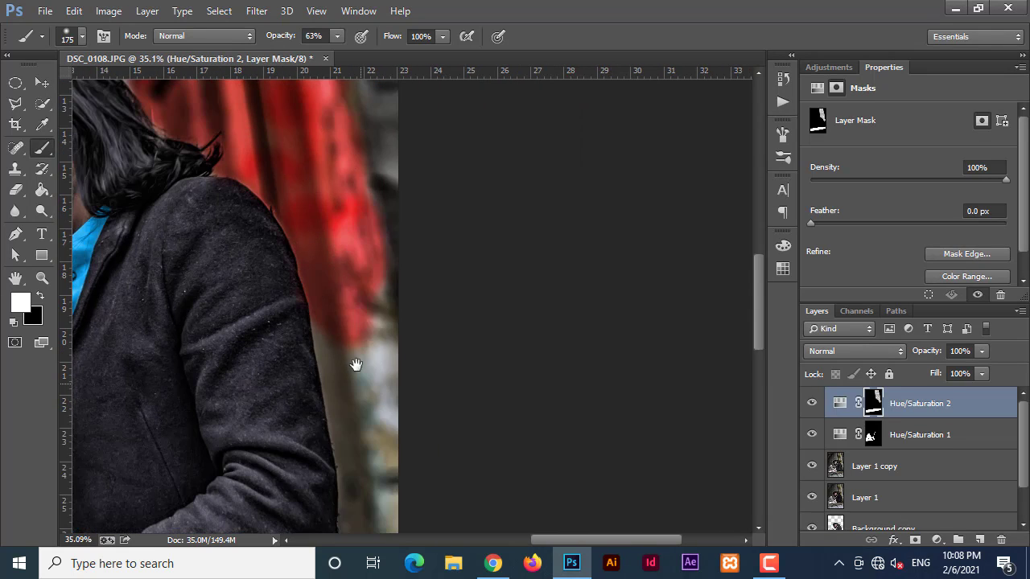
{"action": "left_click_drag", "start_coordinate": [357, 366], "coordinate": [324, 234]}
{"action": "mouse_move", "coordinate": [321, 209]}
{"action": "left_mouse_down"}
{"action": "mouse_move", "coordinate": [343, 427]}
{"action": "mouse_move", "coordinate": [295, 423]}
{"action": "mouse_move", "coordinate": [285, 194]}
{"action": "mouse_move", "coordinate": [295, 286]}
{"action": "left_mouse_up"}
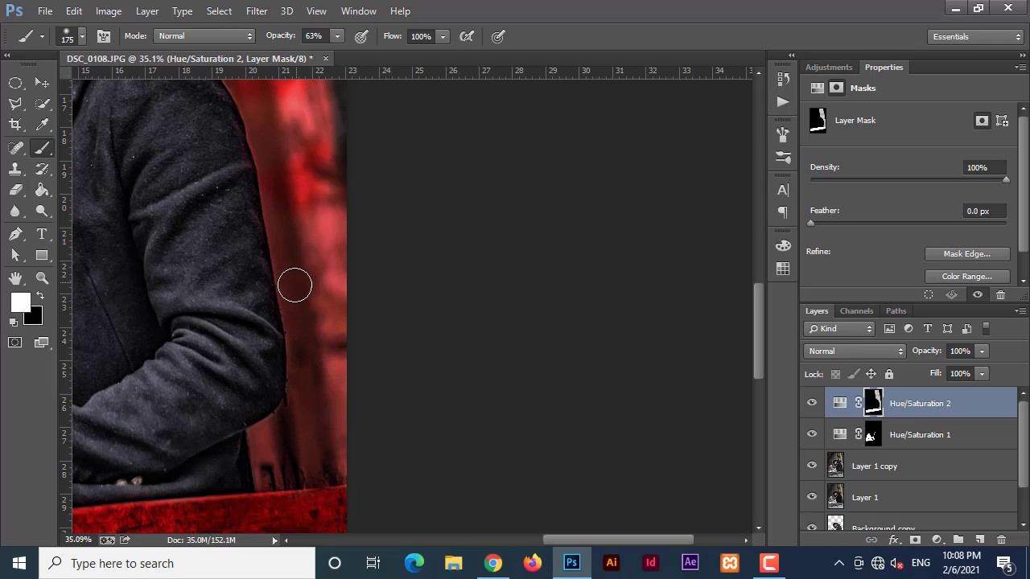
{"action": "scroll", "coordinate": [295, 286], "scroll_direction": "down", "scroll_amount": 5}
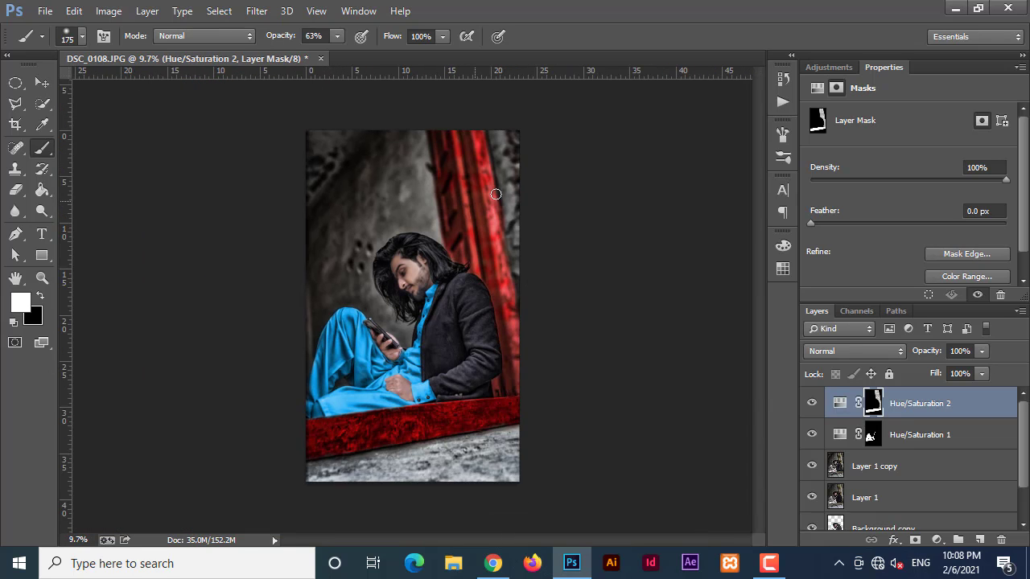
Step: Recolor the ledge and door frame teal by setting Hue/Saturation 2 to Hue 184 and Lightness -33
{"action": "left_click", "coordinate": [839, 408]}
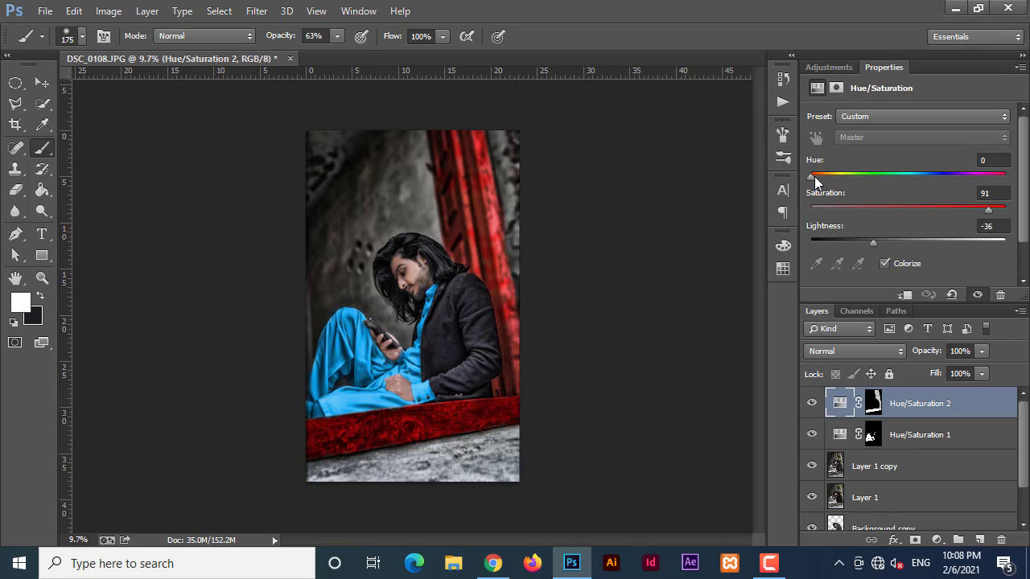
{"action": "left_click_drag", "start_coordinate": [814, 177], "coordinate": [910, 173]}
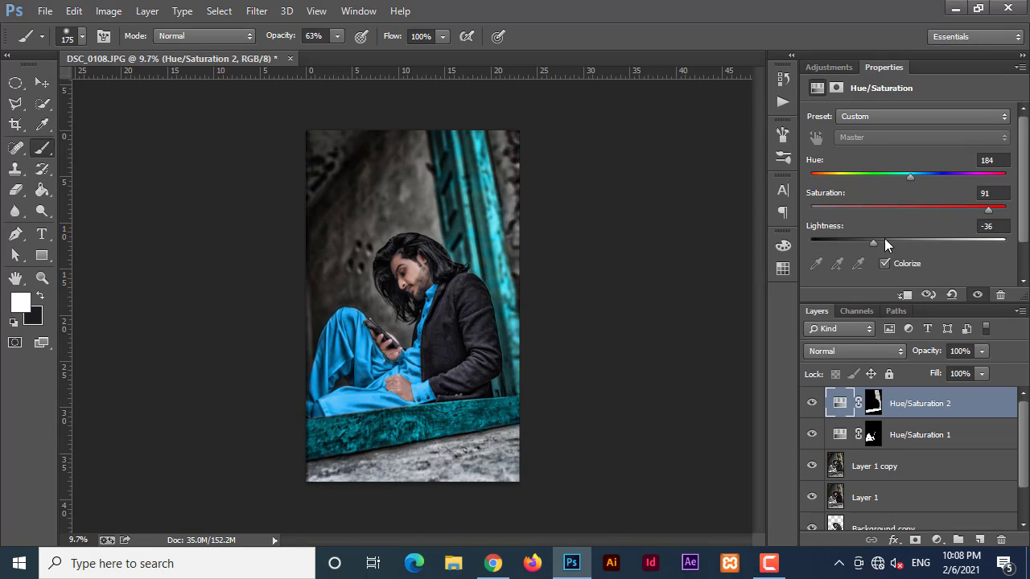
{"action": "mouse_move", "coordinate": [872, 238]}
{"action": "left_mouse_down"}
{"action": "mouse_move", "coordinate": [863, 240]}
{"action": "mouse_move", "coordinate": [885, 240]}
{"action": "mouse_move", "coordinate": [875, 239]}
{"action": "left_mouse_up"}
{"action": "scroll", "coordinate": [395, 327], "scroll_direction": "up", "scroll_amount": 3}
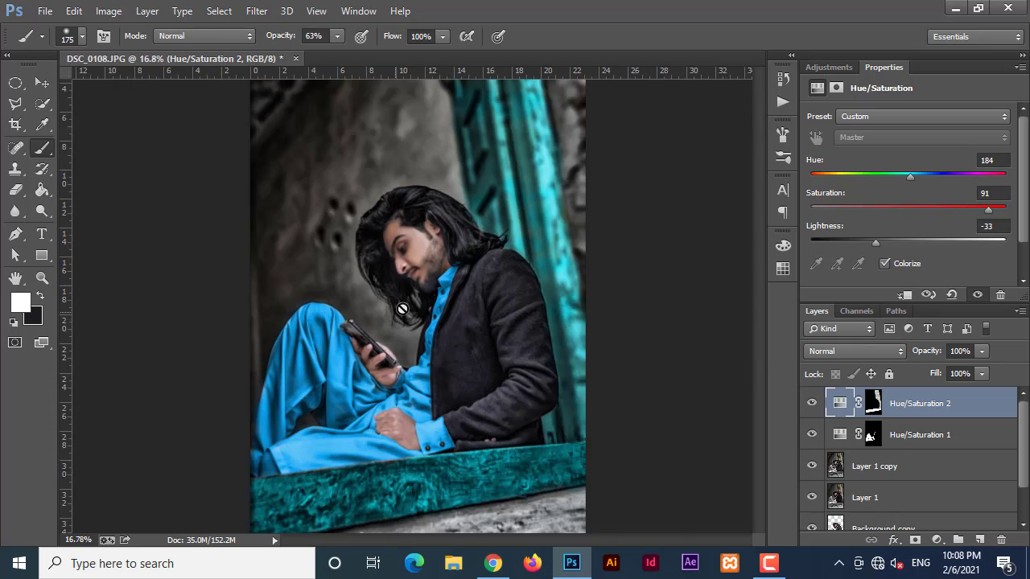
{"action": "scroll", "coordinate": [405, 305], "scroll_direction": "down", "scroll_amount": 3}
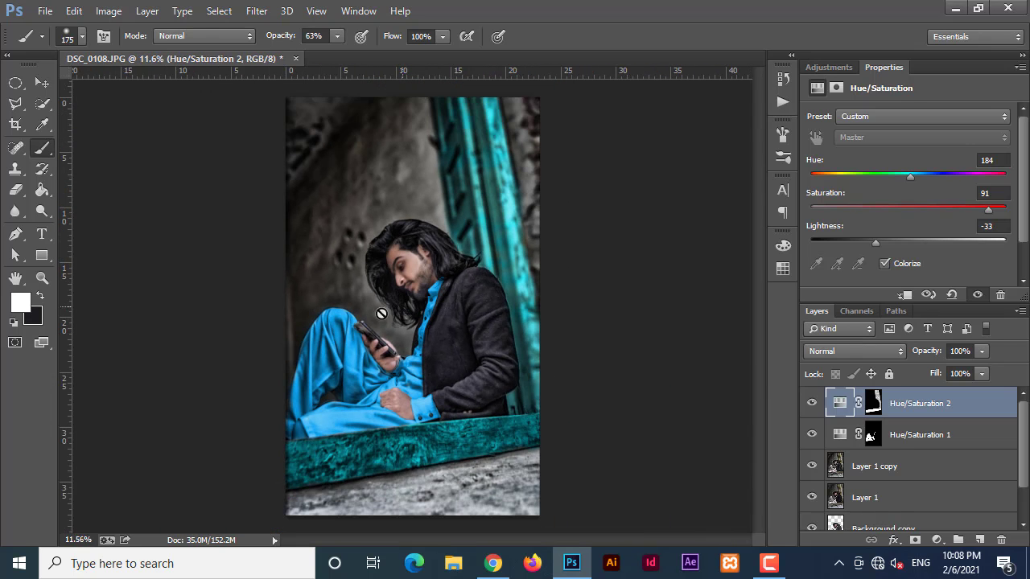
{"action": "scroll", "coordinate": [391, 344], "scroll_direction": "up", "scroll_amount": 3}
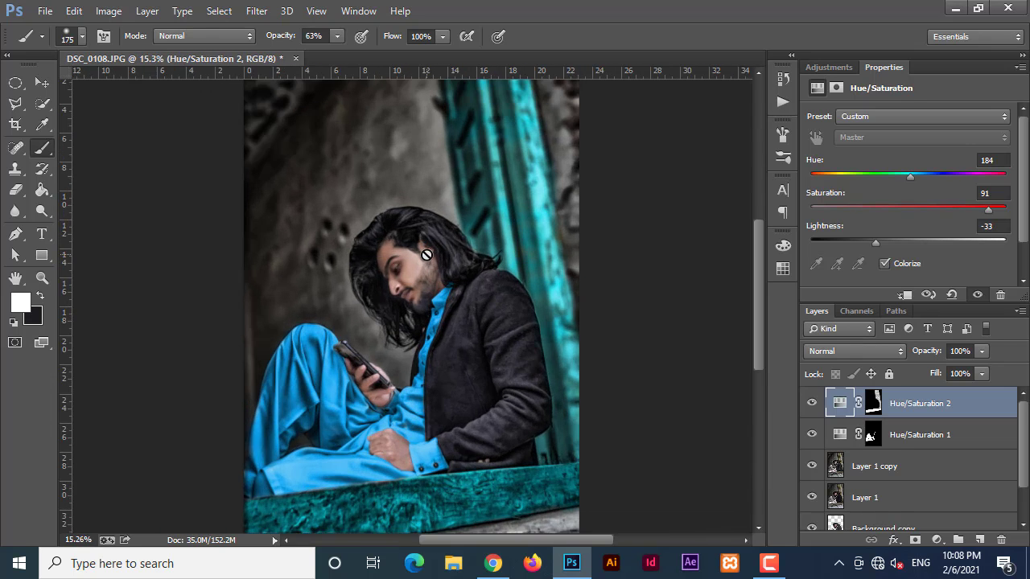
{"action": "scroll", "coordinate": [394, 354], "scroll_direction": "down", "scroll_amount": 3}
Step: Stamp all visible layers into a new top layer and open it in the Camera Raw Filter
{"action": "key", "text": "ctrl+alt+shift+e"}
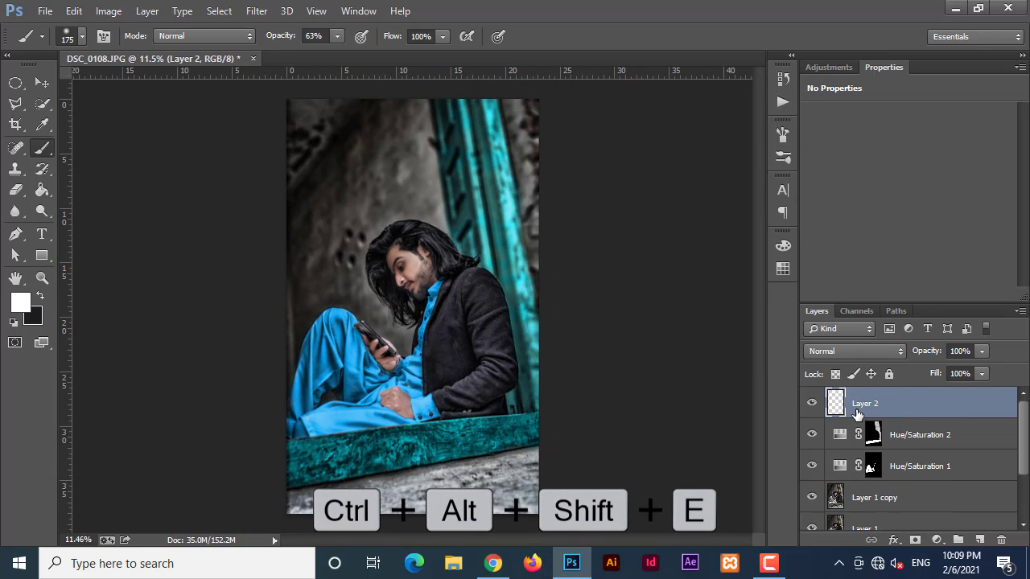
{"action": "left_click", "coordinate": [258, 10]}
{"action": "left_click", "coordinate": [294, 104]}
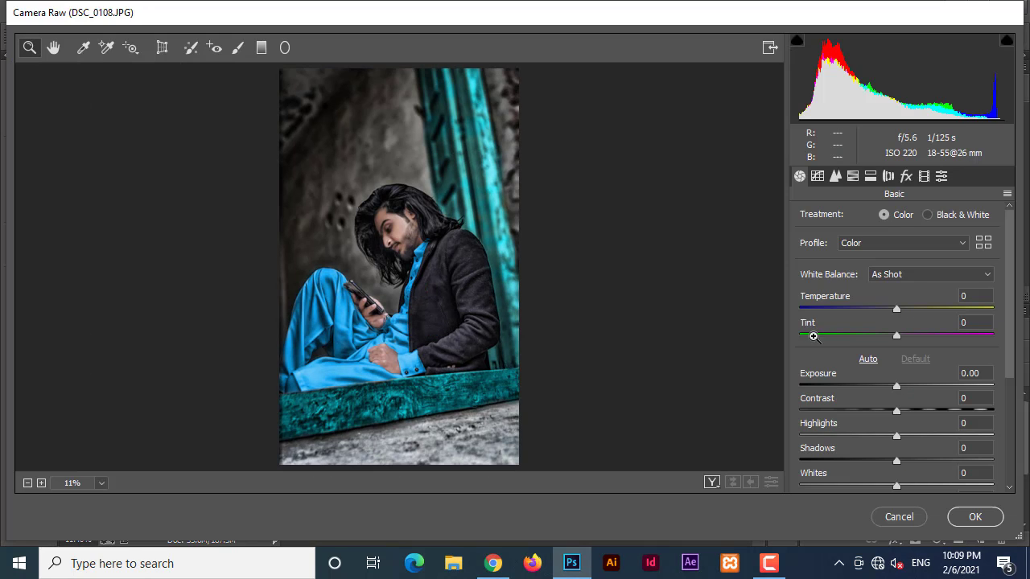
Step: Set the basic tones to Contrast +62, Shadows +100, Whites -30, Blacks +26, Clarity +22, Dehaze +19 and Saturation -26
{"action": "left_click_drag", "start_coordinate": [895, 413], "coordinate": [956, 413]}
{"action": "scroll", "coordinate": [878, 342], "scroll_direction": "down", "scroll_amount": 3}
{"action": "left_click_drag", "start_coordinate": [877, 342], "coordinate": [1013, 349]}
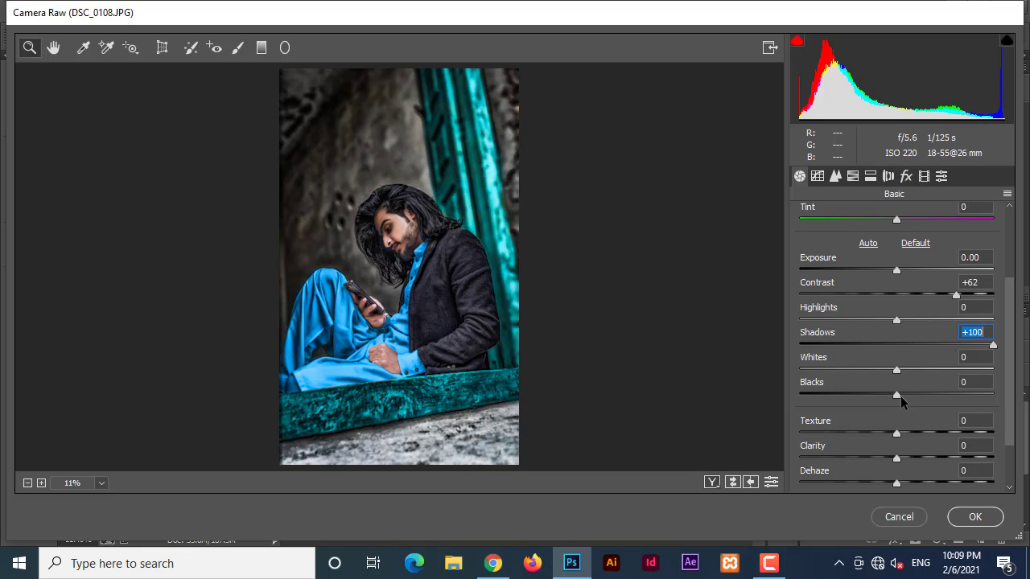
{"action": "left_click_drag", "start_coordinate": [897, 395], "coordinate": [867, 372]}
{"action": "left_click_drag", "start_coordinate": [896, 458], "coordinate": [854, 484]}
{"action": "scroll", "coordinate": [910, 483], "scroll_direction": "down", "scroll_amount": 2}
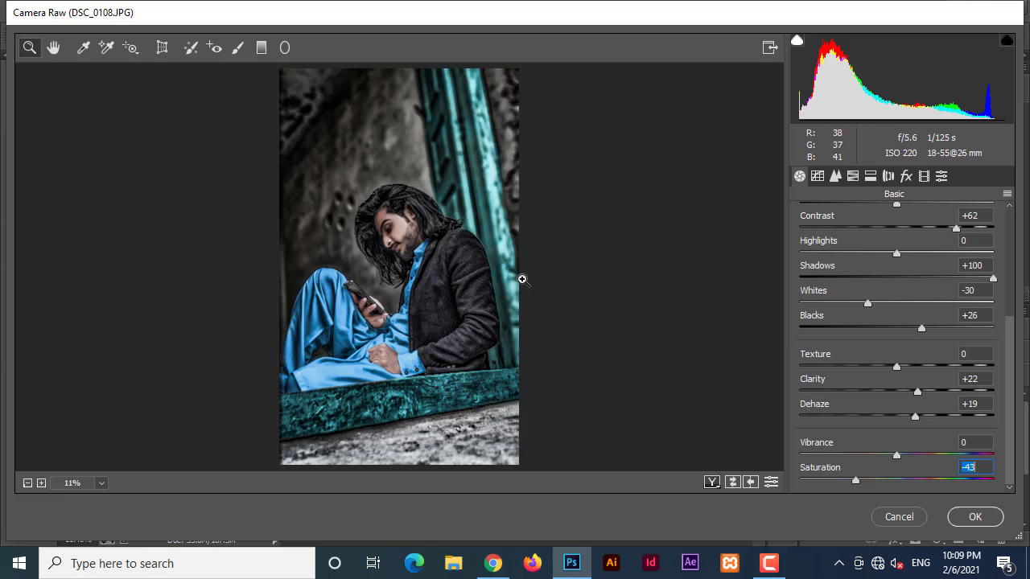
{"action": "left_click_drag", "start_coordinate": [861, 480], "coordinate": [873, 483]}
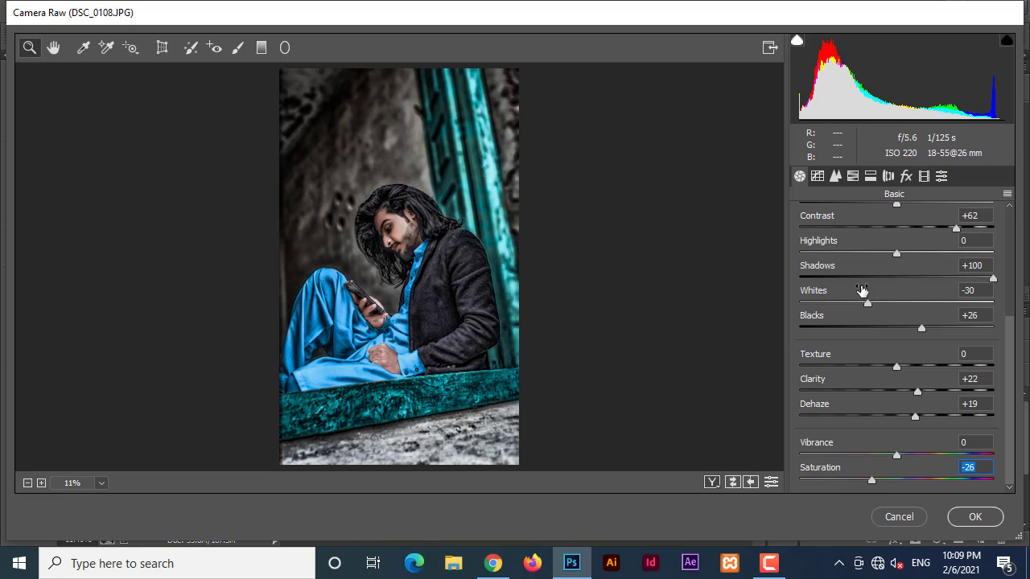
Step: Set Luminance noise reduction to 16, and in the HSL luminance adjustments set Oranges to -1 and raise Reds
{"action": "left_click", "coordinate": [831, 177]}
{"action": "left_click", "coordinate": [831, 376]}
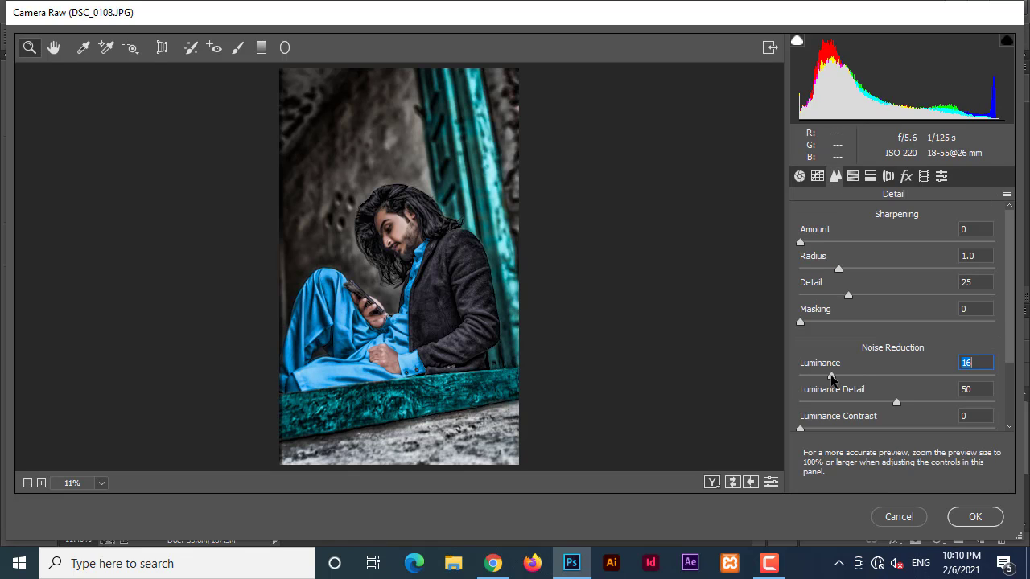
{"action": "left_click", "coordinate": [853, 176]}
{"action": "left_click", "coordinate": [939, 296]}
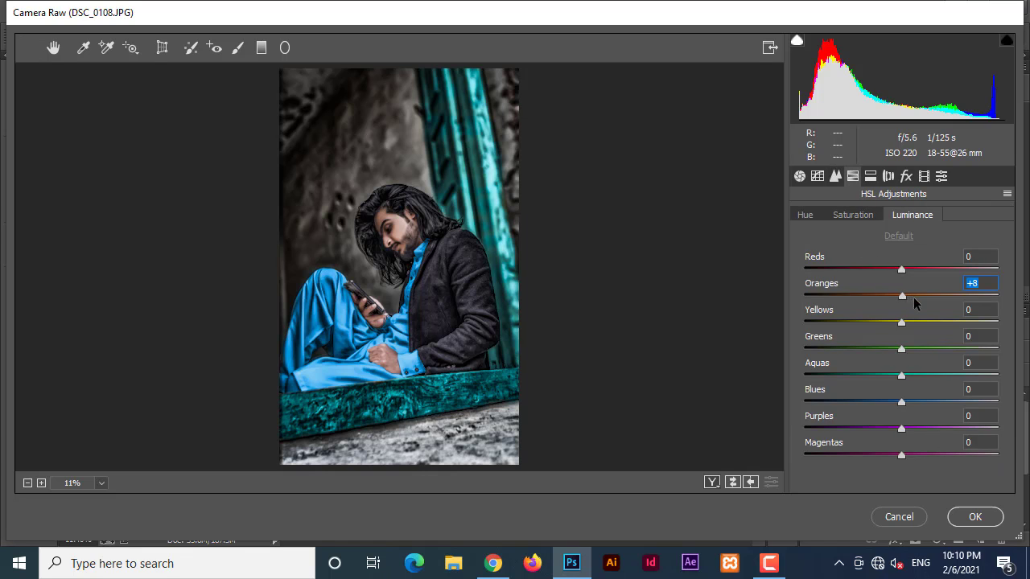
{"action": "left_click_drag", "start_coordinate": [940, 296], "coordinate": [901, 298]}
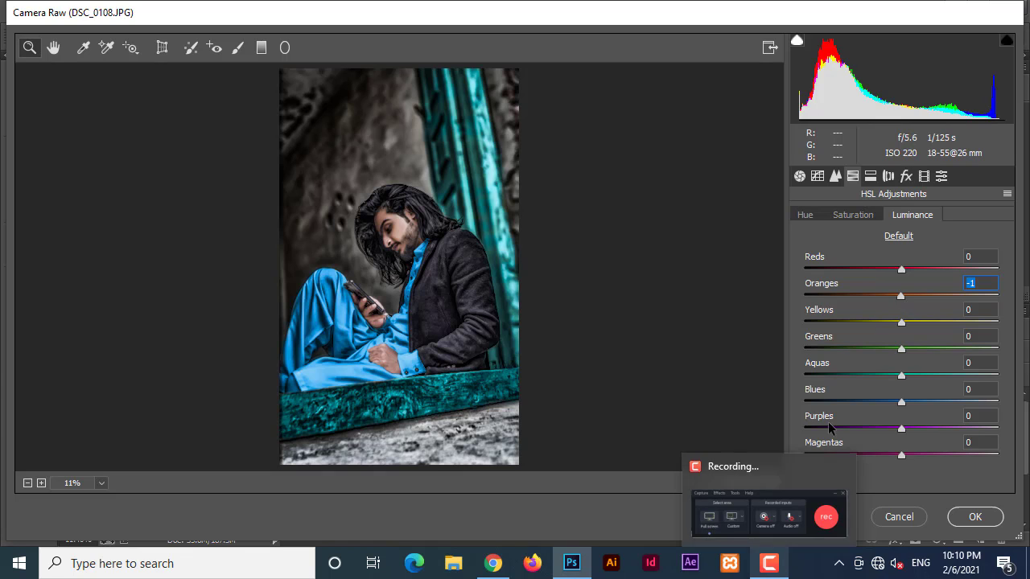
{"action": "left_click_drag", "start_coordinate": [900, 270], "coordinate": [924, 274]}
Step: Add a post-crop vignette with Amount -25 and apply the Camera Raw Filter
{"action": "left_click", "coordinate": [903, 178]}
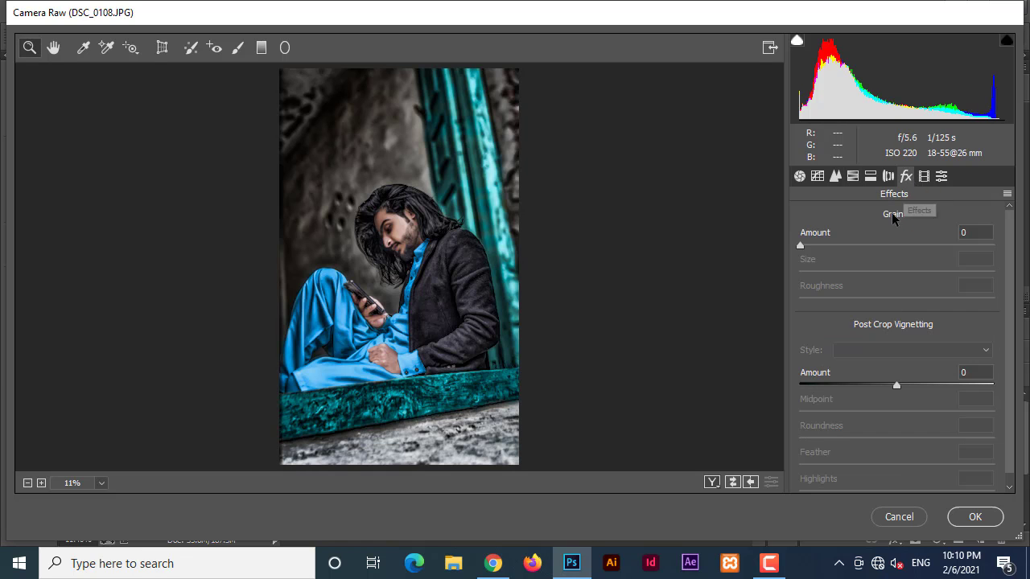
{"action": "left_click_drag", "start_coordinate": [896, 382], "coordinate": [869, 385]}
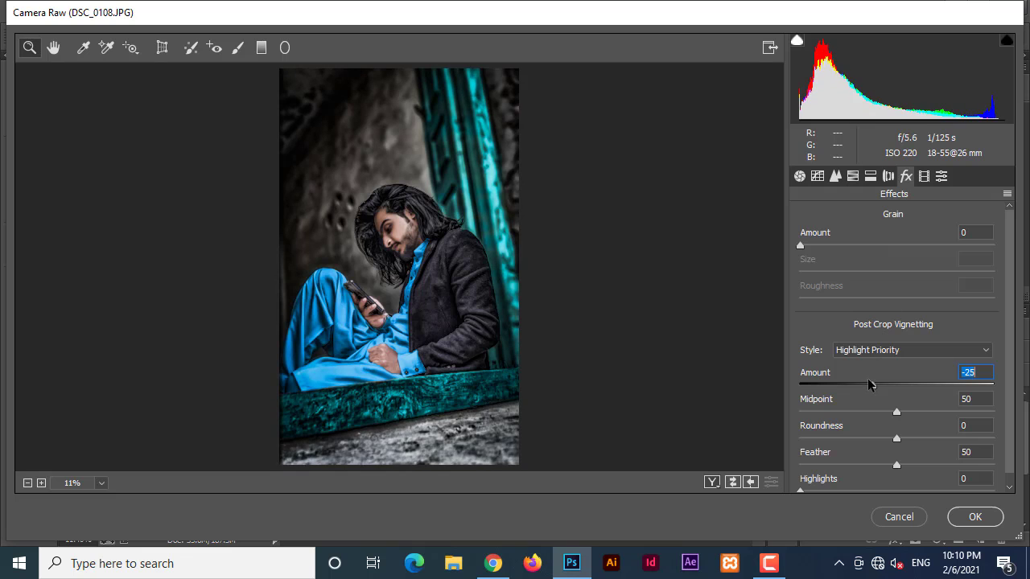
{"action": "left_click", "coordinate": [962, 519]}
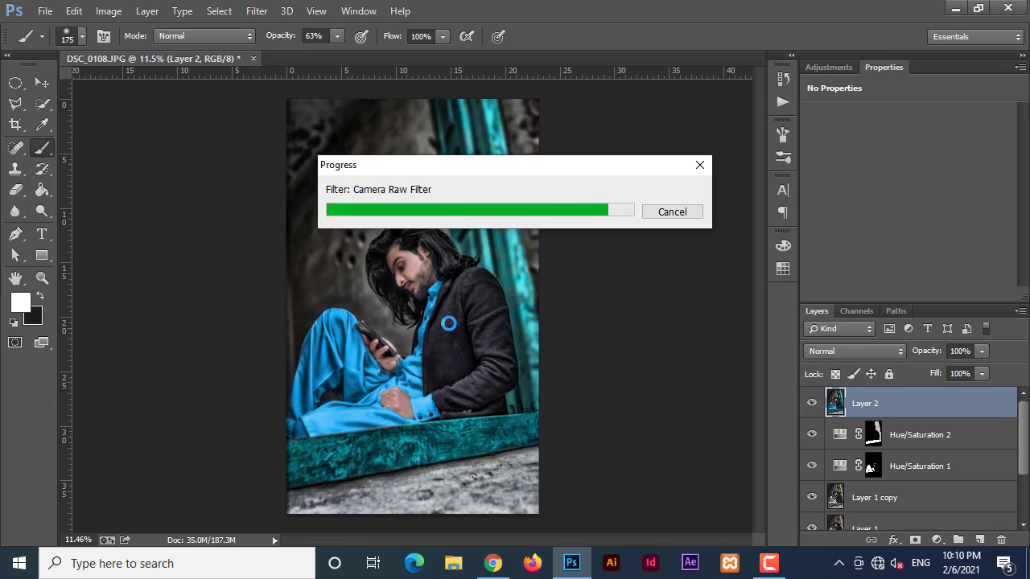
Step: Examine the filtered portrait up close around the face, jacket and clothing, and as a whole
{"action": "scroll", "coordinate": [401, 263], "scroll_direction": "down", "scroll_amount": 5}
{"action": "scroll", "coordinate": [392, 293], "scroll_direction": "up", "scroll_amount": 13}
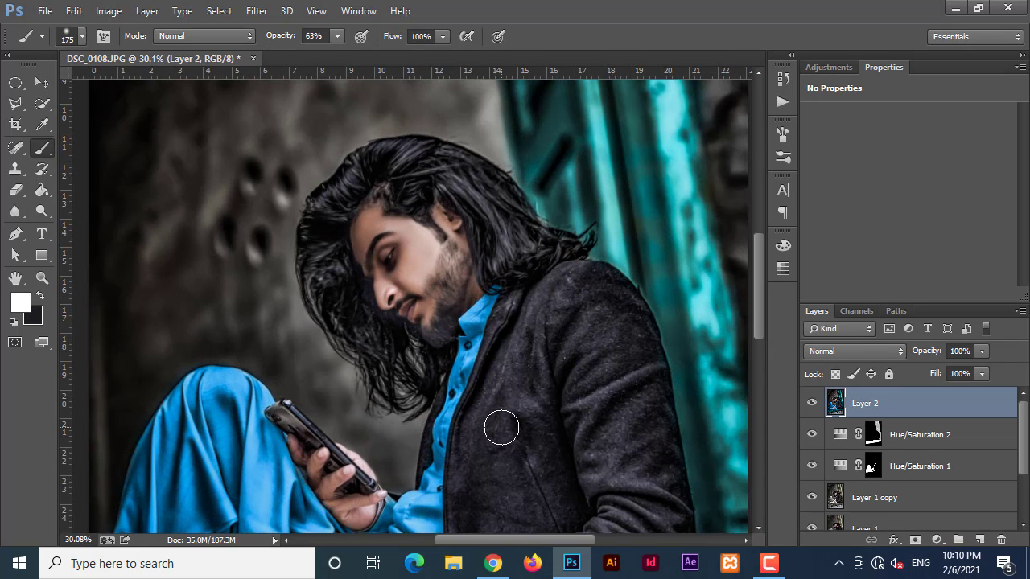
{"action": "scroll", "coordinate": [500, 424], "scroll_direction": "down", "scroll_amount": 2}
{"action": "left_click_drag", "start_coordinate": [496, 419], "coordinate": [492, 310]}
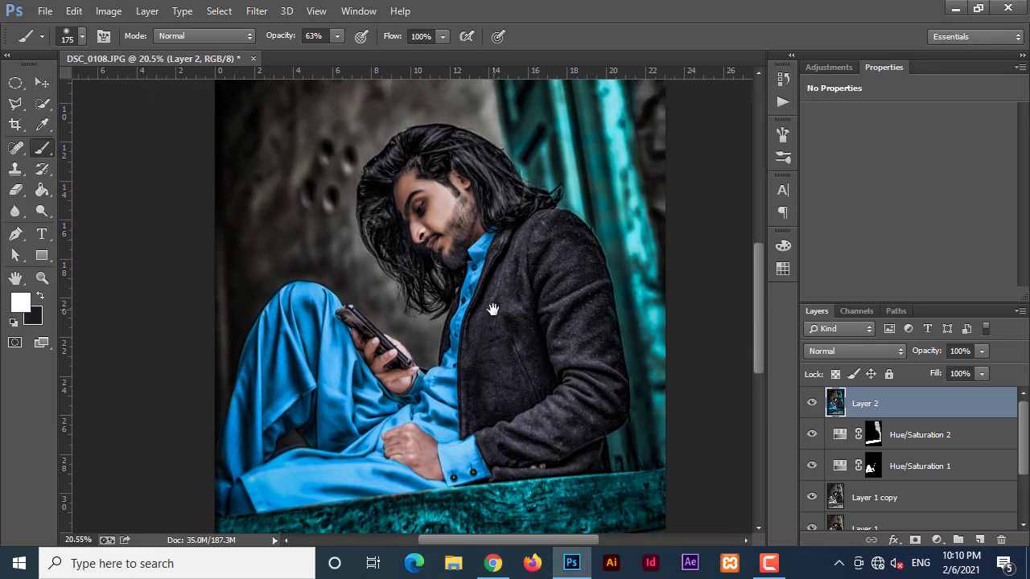
{"action": "scroll", "coordinate": [486, 312], "scroll_direction": "down", "scroll_amount": 2}
{"action": "scroll", "coordinate": [485, 316], "scroll_direction": "down", "scroll_amount": 1}
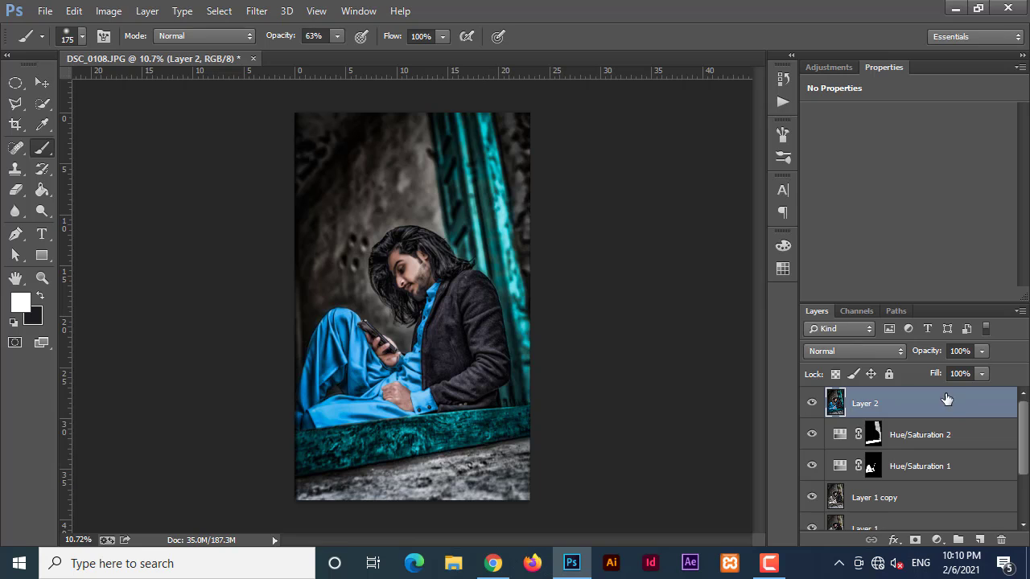
Step: Compare the finished edit with the original photo by hiding the intermediate layers and toggling Layer 2's visibility
{"action": "left_click", "coordinate": [811, 404]}
{"action": "left_click", "coordinate": [811, 404]}
{"action": "left_click", "coordinate": [811, 404]}
{"action": "left_click", "coordinate": [811, 404]}
{"action": "left_click_drag", "start_coordinate": [811, 440], "coordinate": [811, 499]}
{"action": "scroll", "coordinate": [813, 475], "scroll_direction": "down", "scroll_amount": 3}
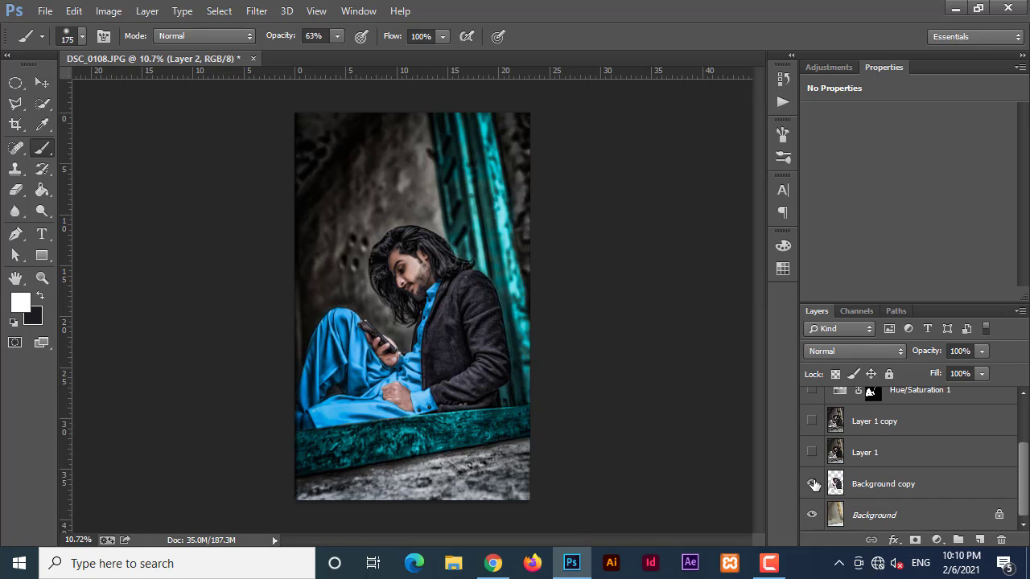
{"action": "scroll", "coordinate": [814, 470], "scroll_direction": "up", "scroll_amount": 3}
{"action": "left_click", "coordinate": [811, 404]}
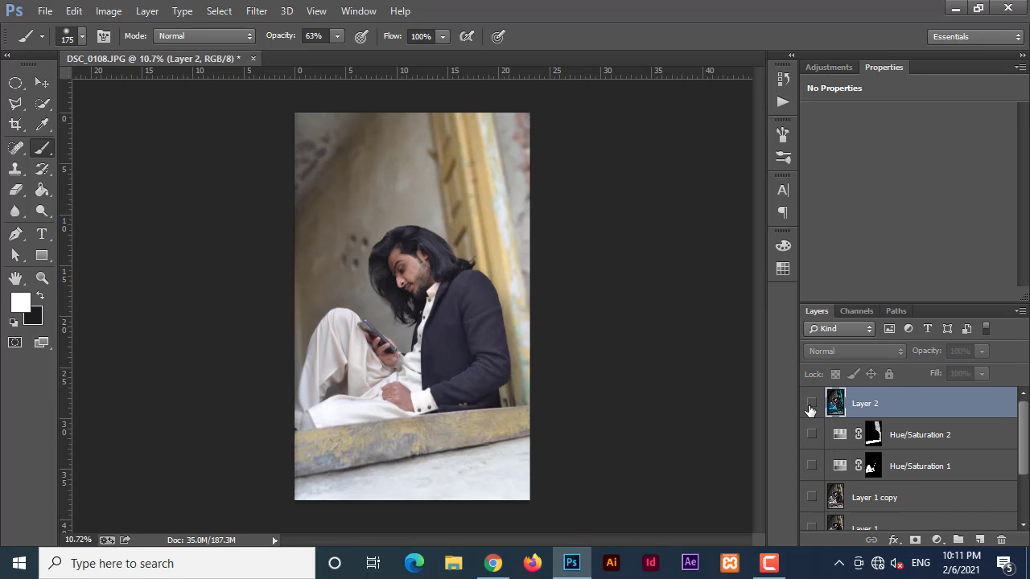
{"action": "left_click", "coordinate": [811, 403]}
{"action": "left_click", "coordinate": [811, 404]}
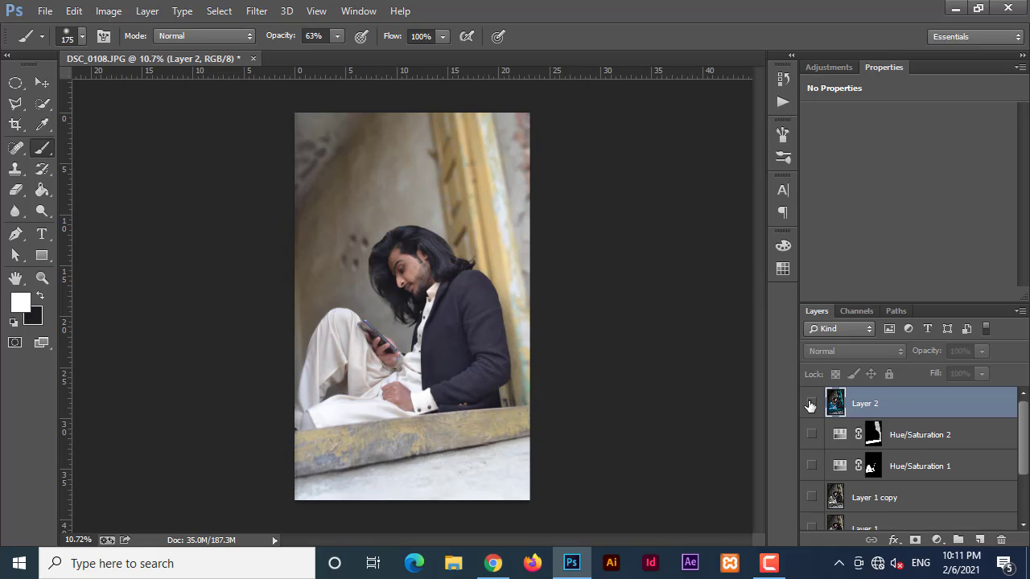